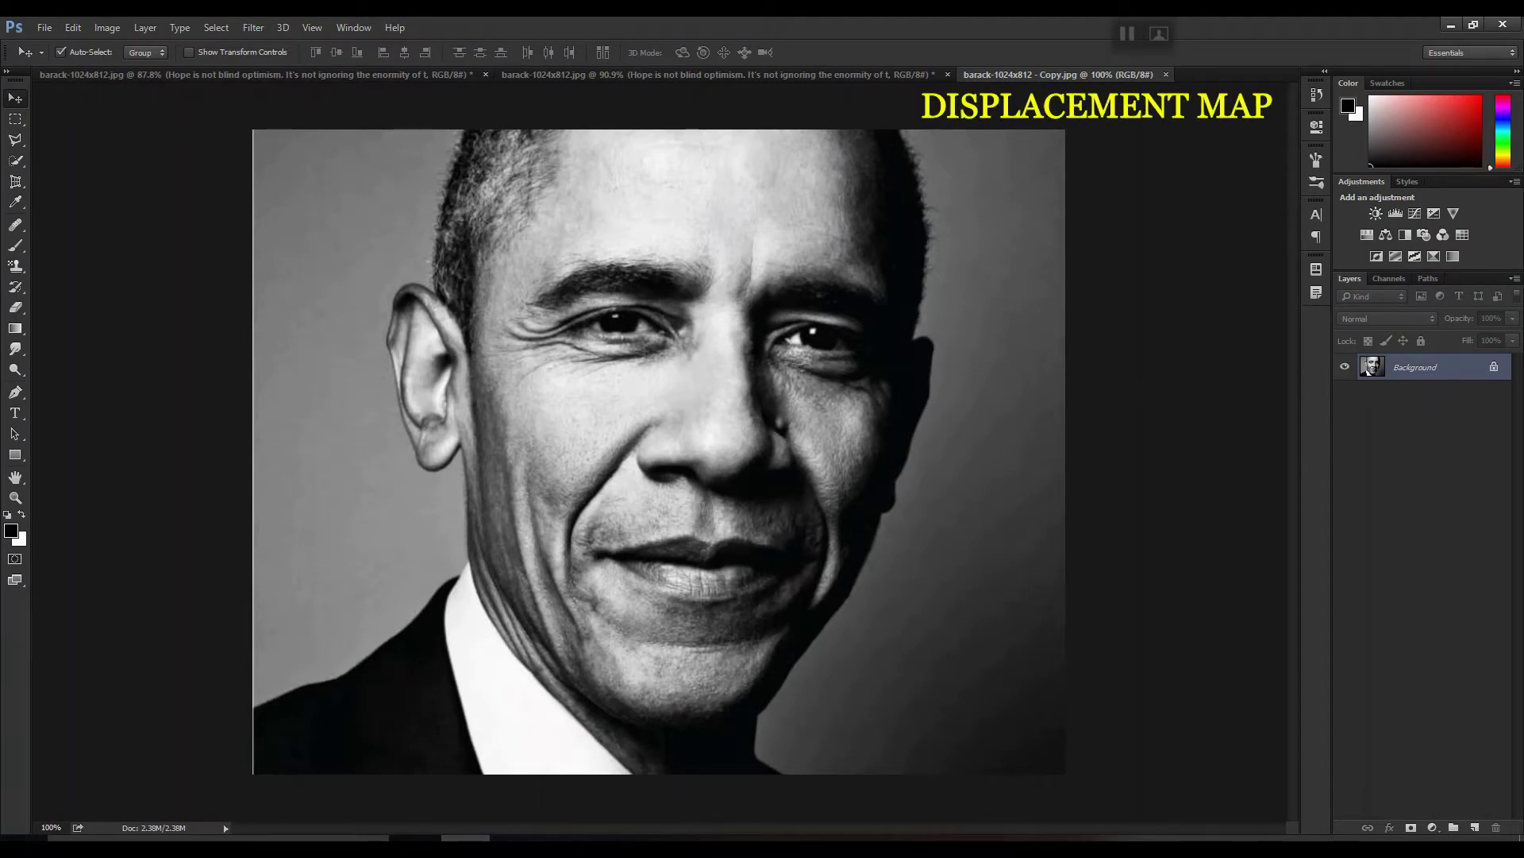
# Duplicate the Background layer into a new document named DISPLACE.
pyautogui.click(1514, 279)
pyautogui.click(1426, 311)
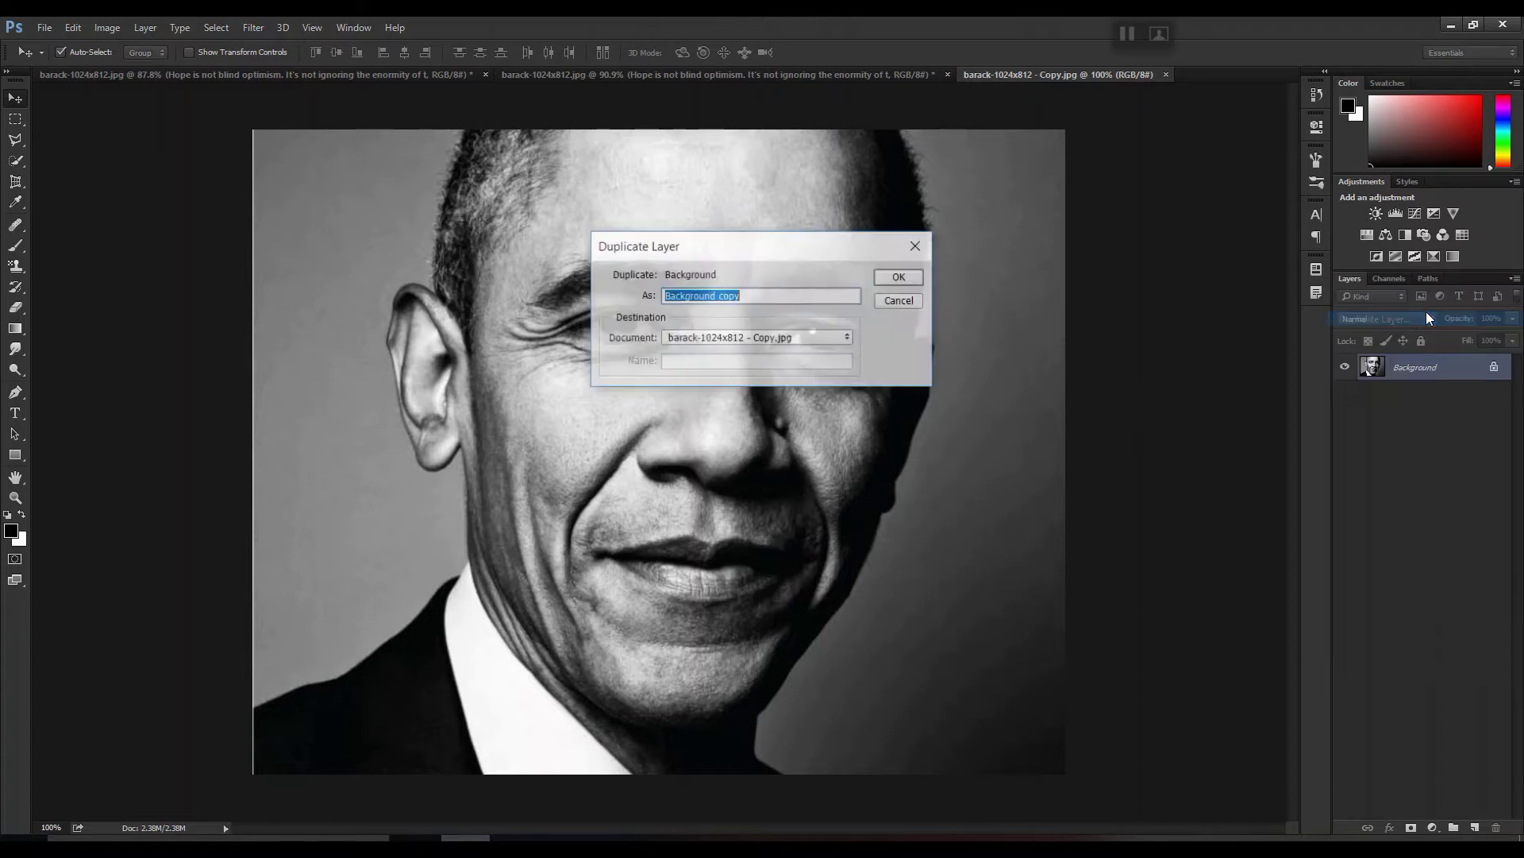
pyautogui.click(793, 338)
pyautogui.click(698, 384)
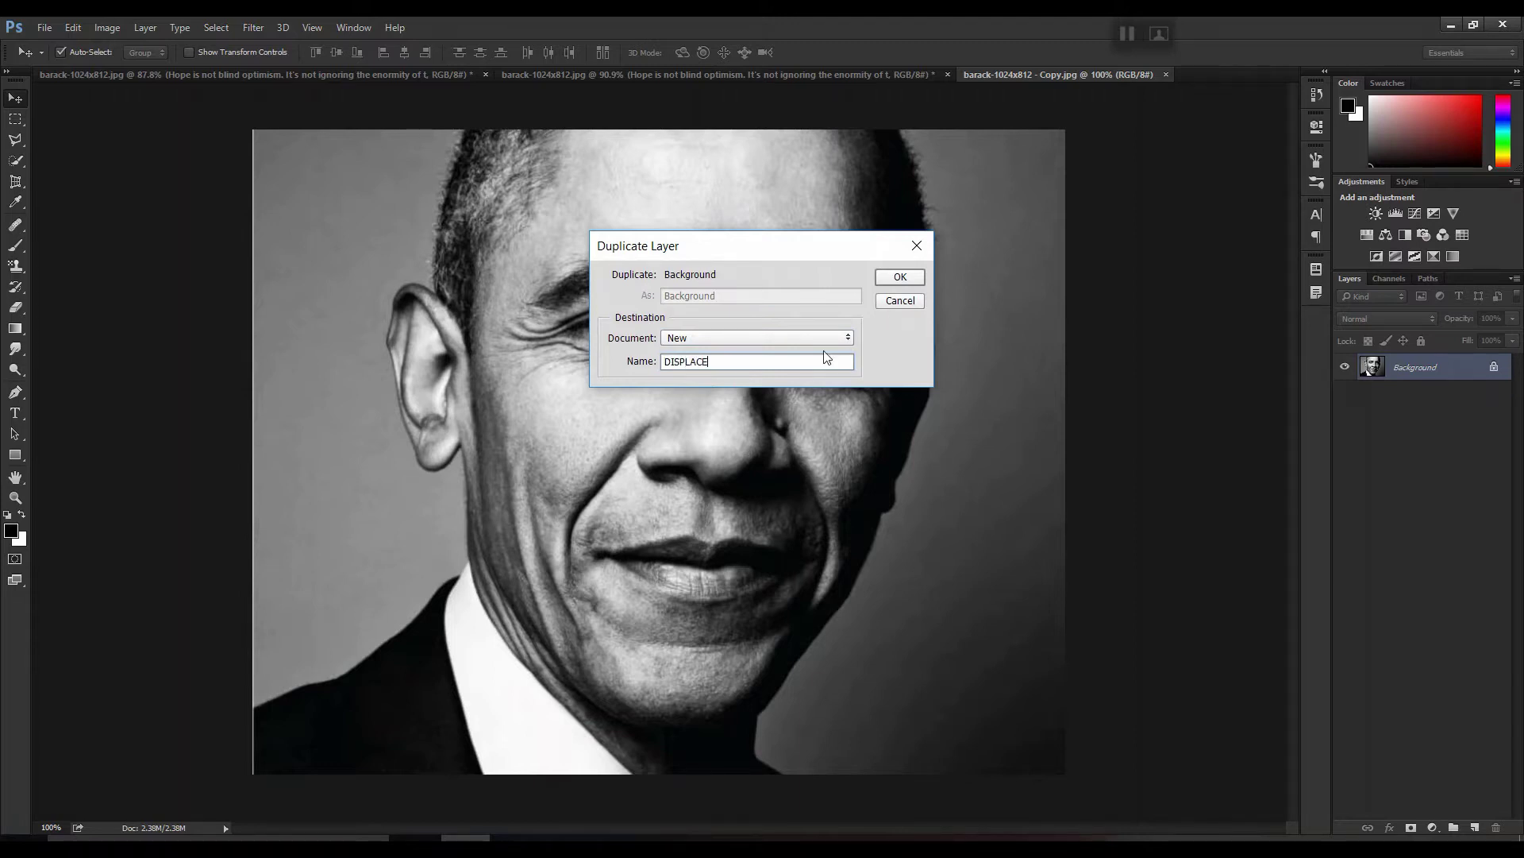
pyautogui.click(900, 276)
# Apply a Gaussian Blur with a 10-pixel radius to the DISPLACE document.
pyautogui.click(253, 27)
pyautogui.moveTo(286, 194)
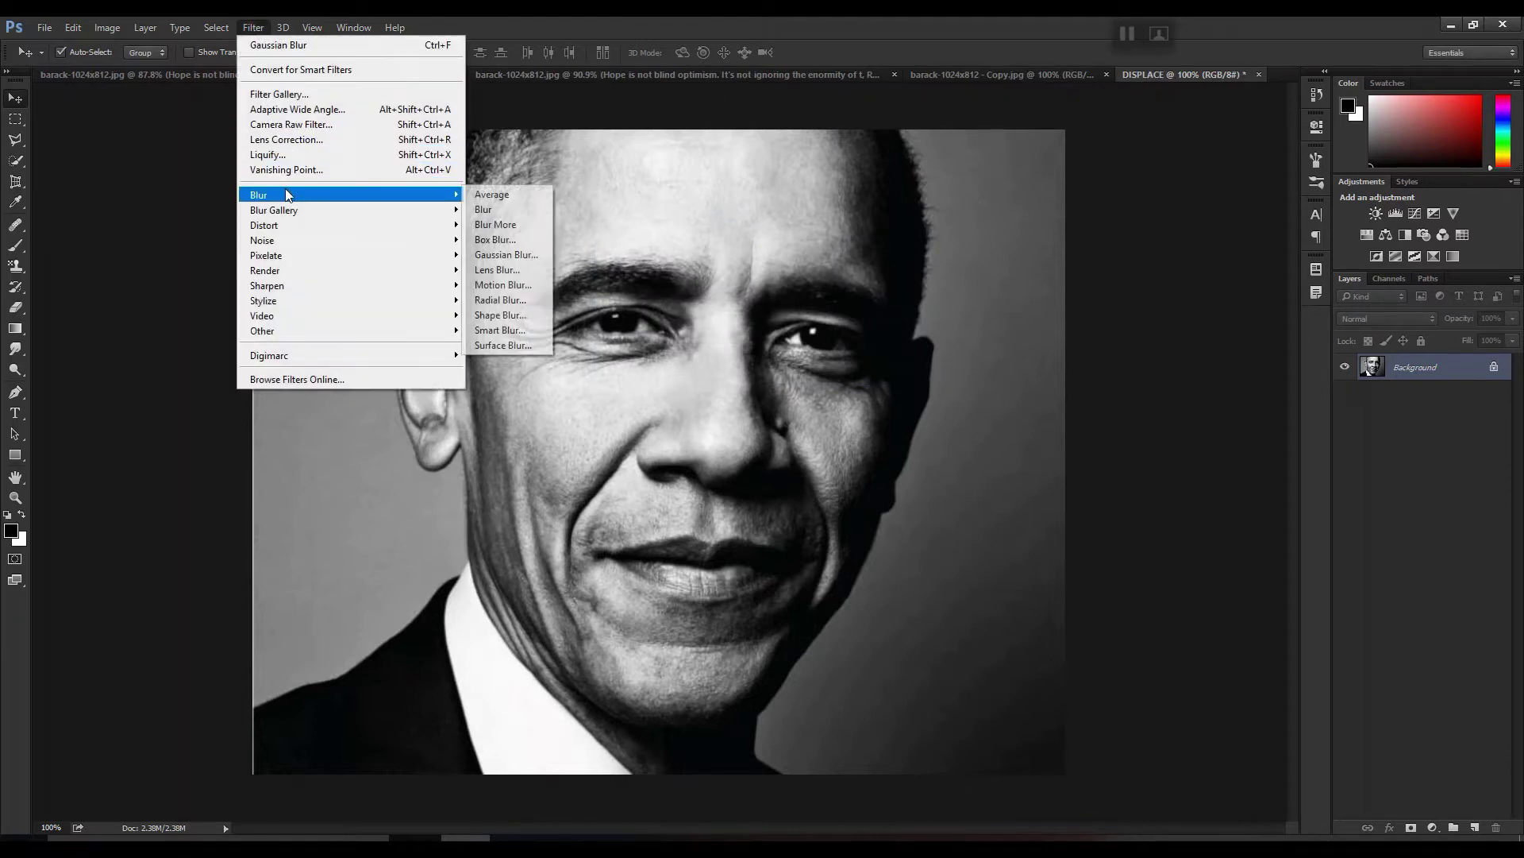
pyautogui.click(497, 255)
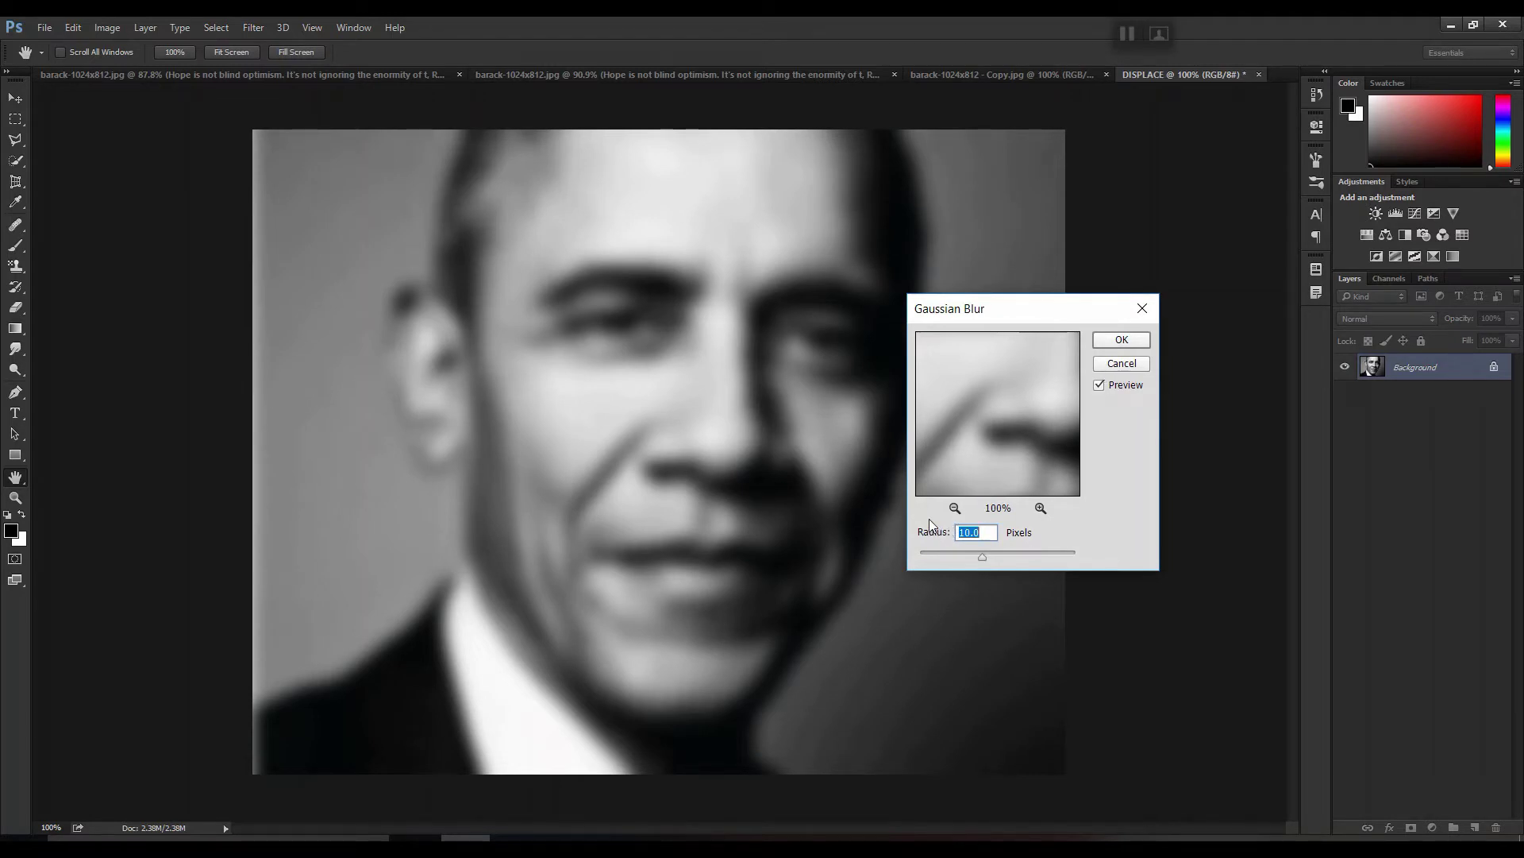
pyautogui.click(1116, 348)
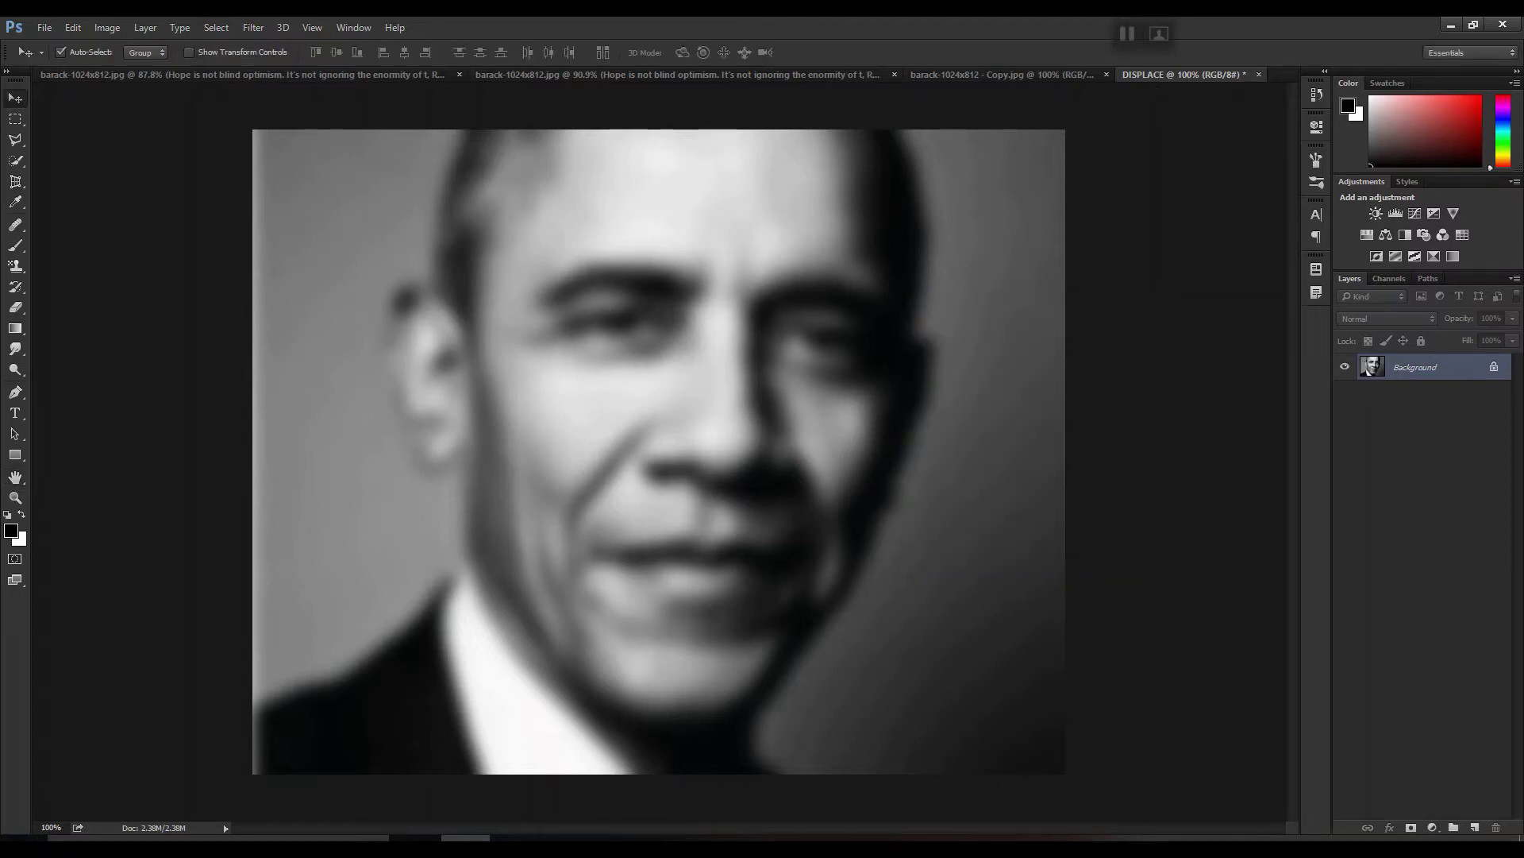
# Save the blurred image as DISPLACE.psd in the FULL FACE TEXT PORTRAIT folder and close the document.
pyautogui.click(45, 27)
pyautogui.click(79, 205)
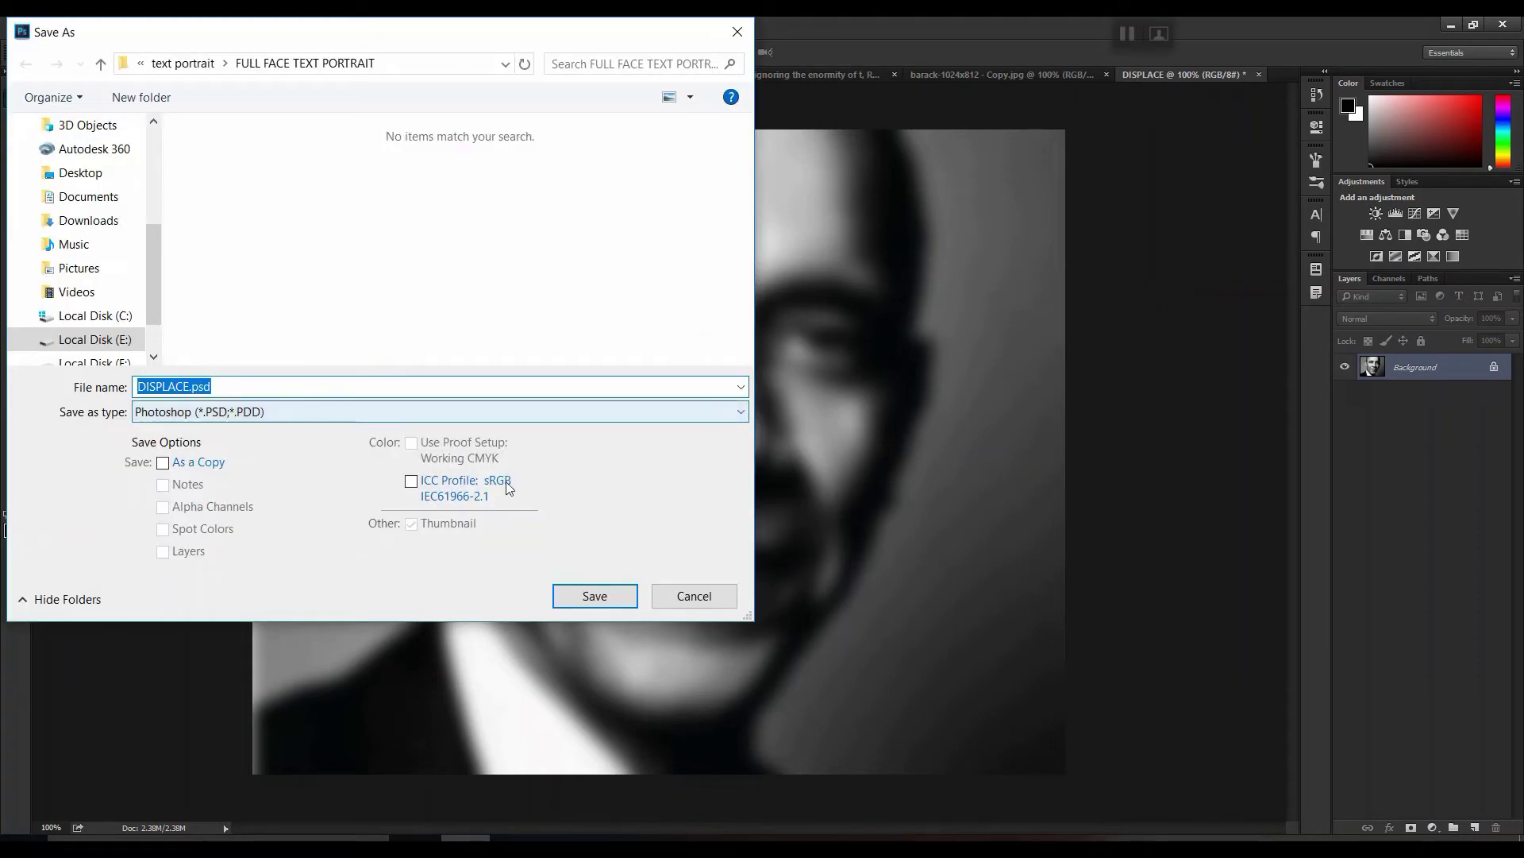
pyautogui.click(612, 601)
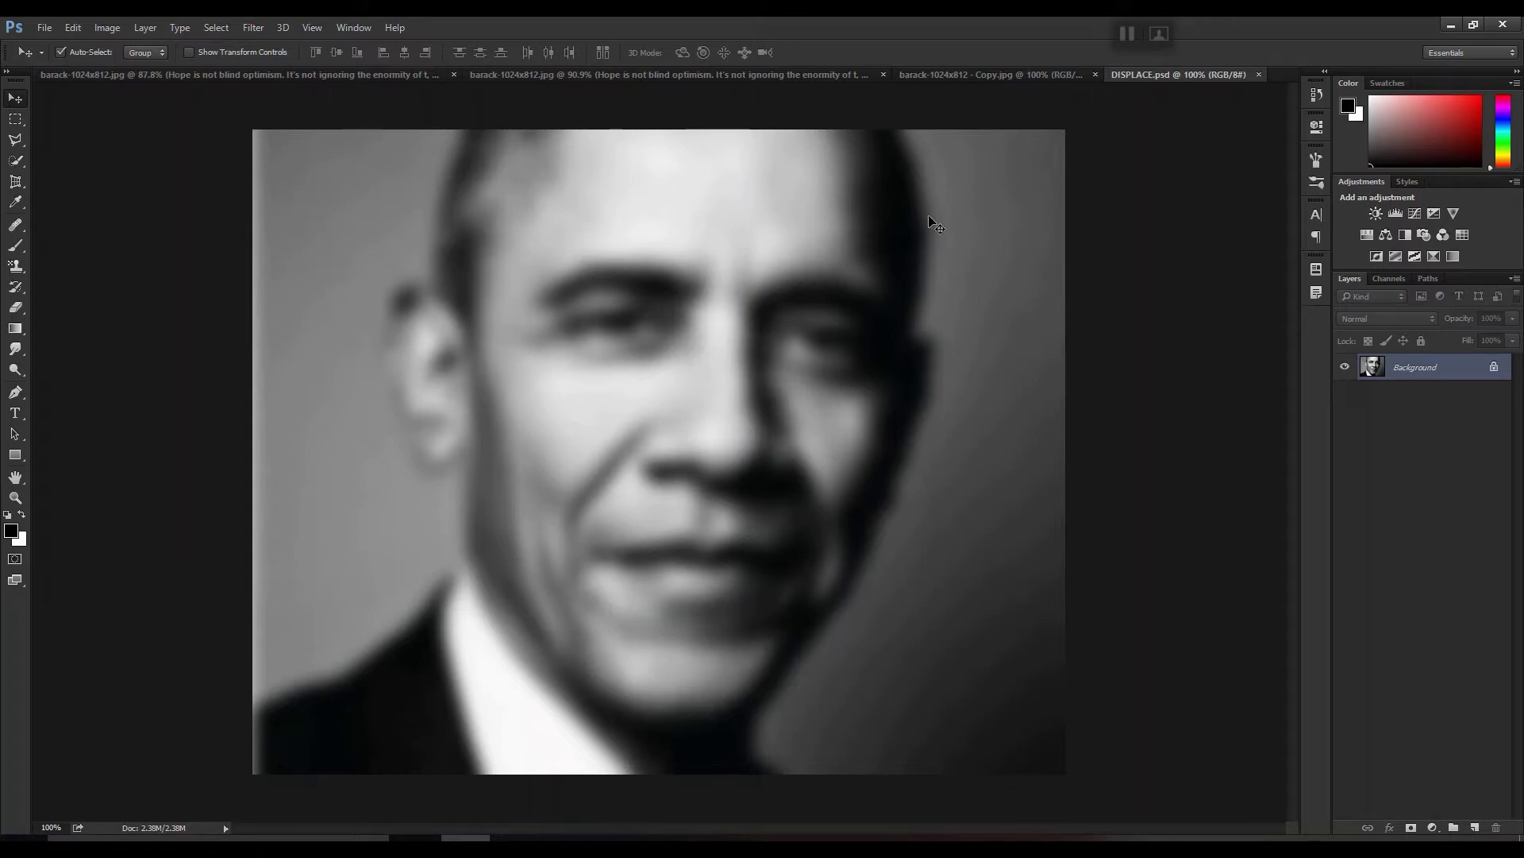
pyautogui.click(1256, 75)
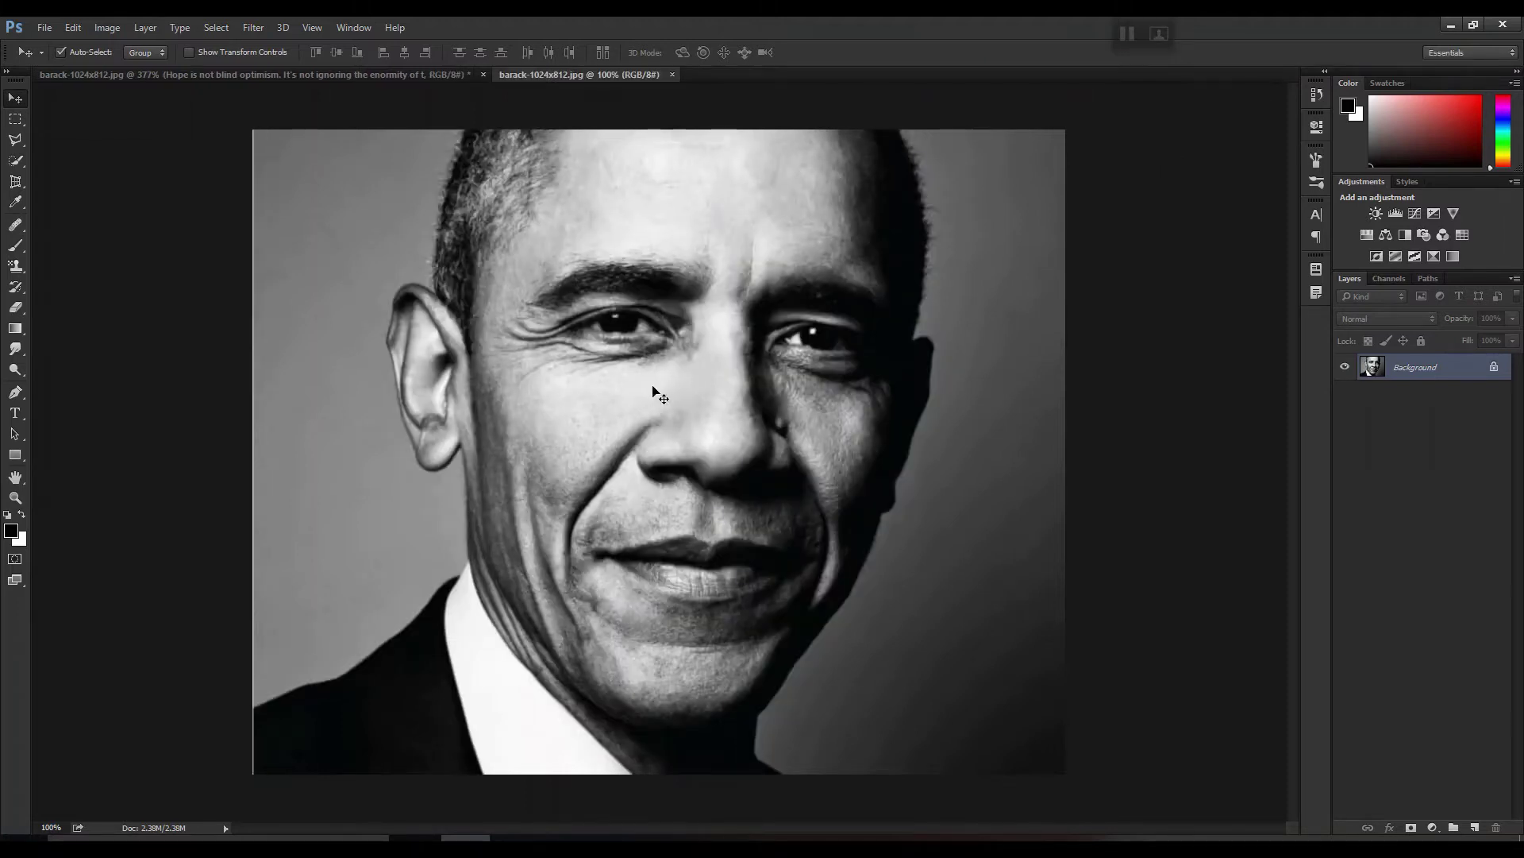
# Quick-select the grey backdrop on both sides of the man, invert the selection and copy him to a new layer.
pyautogui.click(19, 162)
pyautogui.moveTo(277, 186)
pyautogui.mouseDown()
pyautogui.moveTo(310, 190)
pyautogui.moveTo(322, 512)
pyautogui.mouseUp()
pyautogui.moveTo(970, 153)
pyautogui.mouseDown()
pyautogui.moveTo(1009, 302)
pyautogui.moveTo(986, 494)
pyautogui.moveTo(923, 664)
pyautogui.moveTo(941, 546)
pyautogui.moveTo(924, 241)
pyautogui.mouseUp()
pyautogui.hotkey('ctrl', 'shift', 'i')
pyautogui.hotkey('ctrl', 'j')
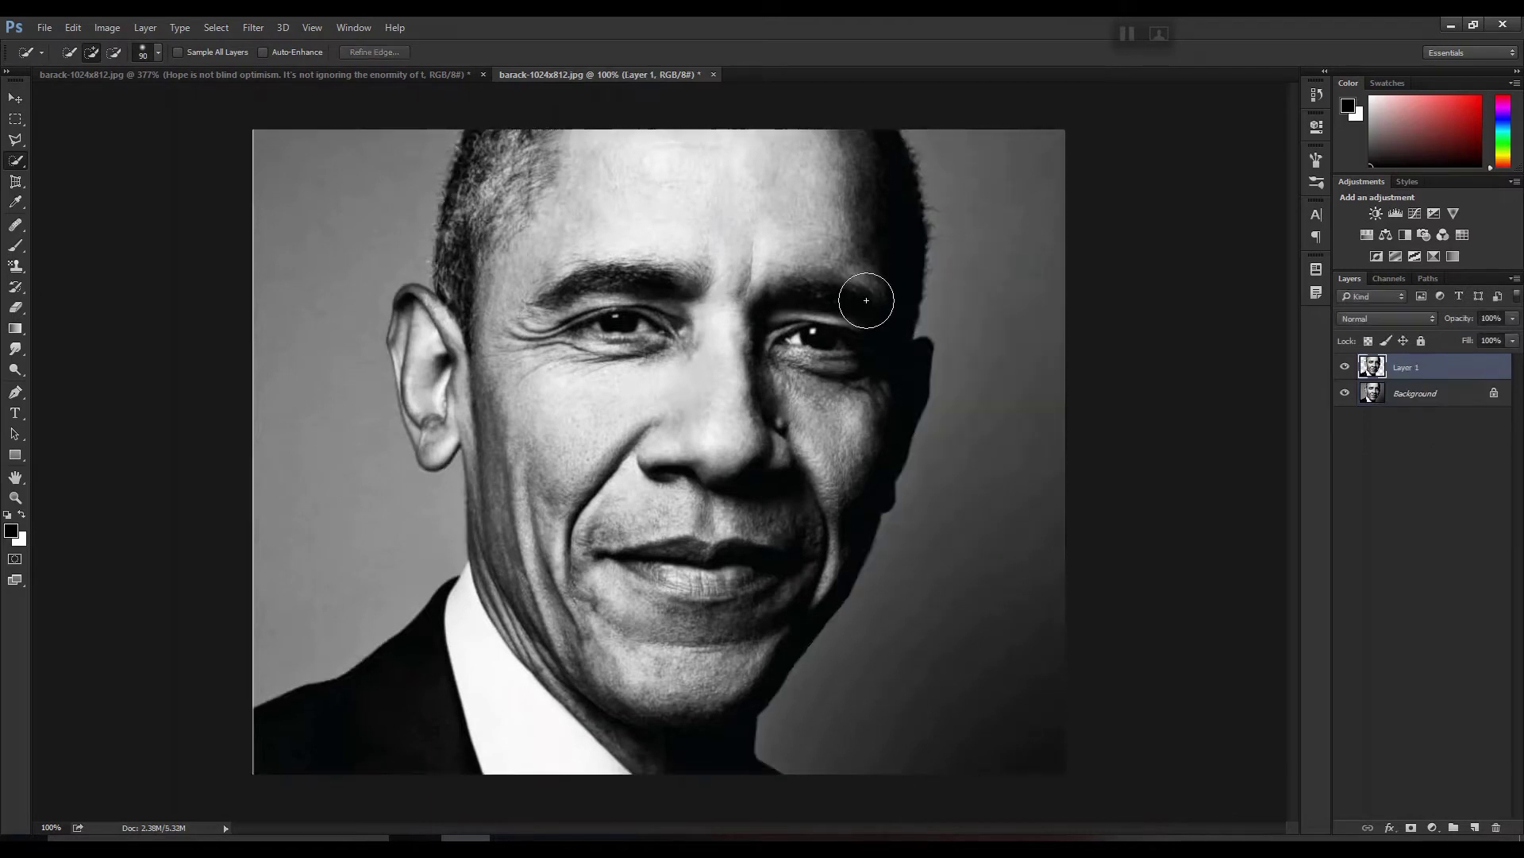
# Add a new layer directly above the Background and fill it with black.
pyautogui.click(1415, 401)
pyautogui.click(1476, 828)
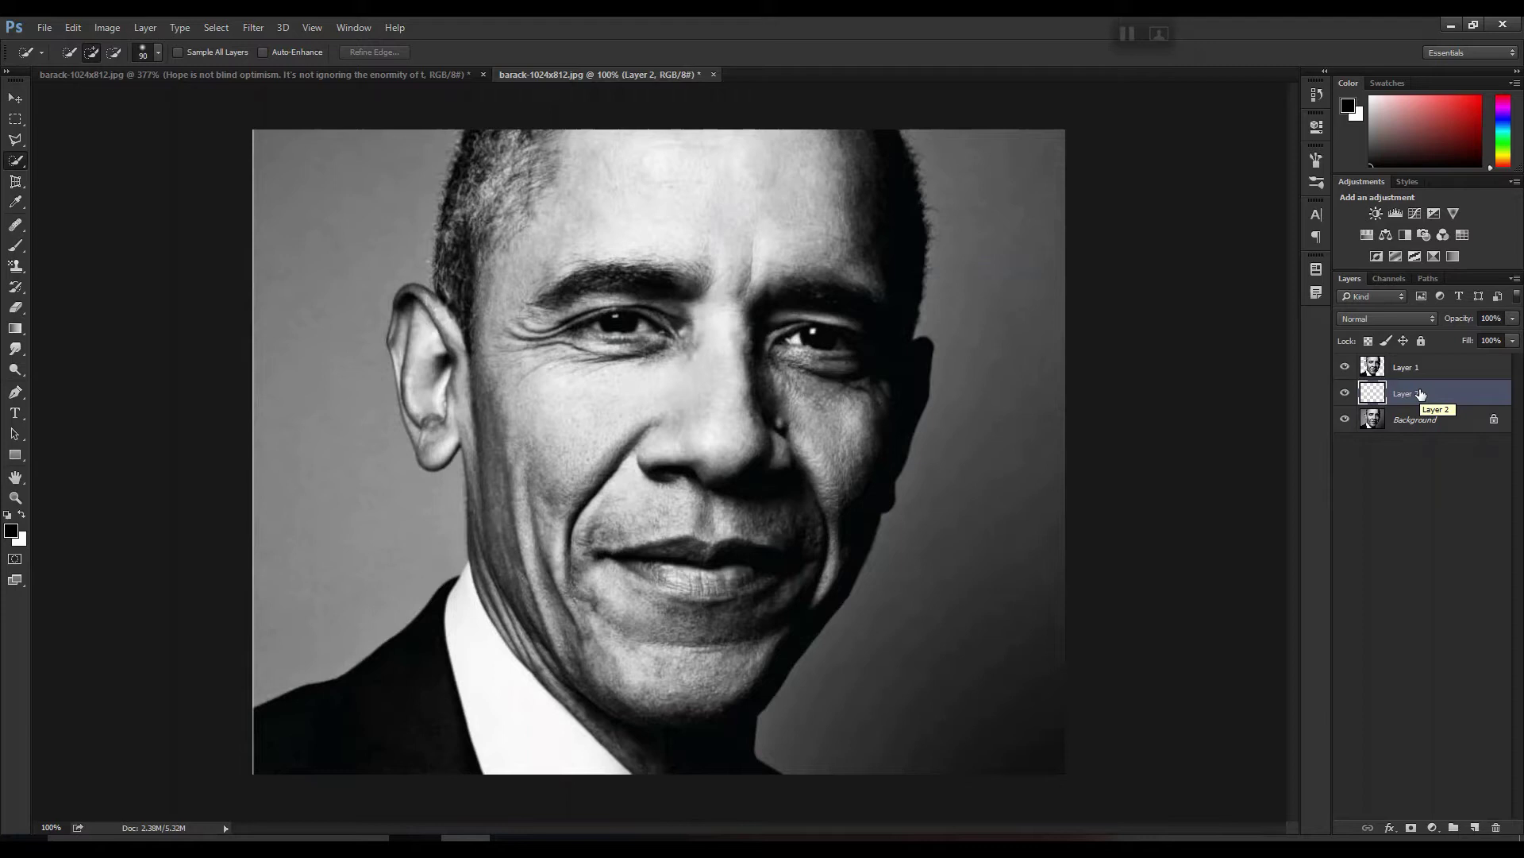
pyautogui.hotkey('alt', 'BackSpace')
# Add a layer mask to the cut-out portrait and paint it black over the suit and the shadowed side of the head.
pyautogui.click(1413, 367)
pyautogui.click(1411, 828)
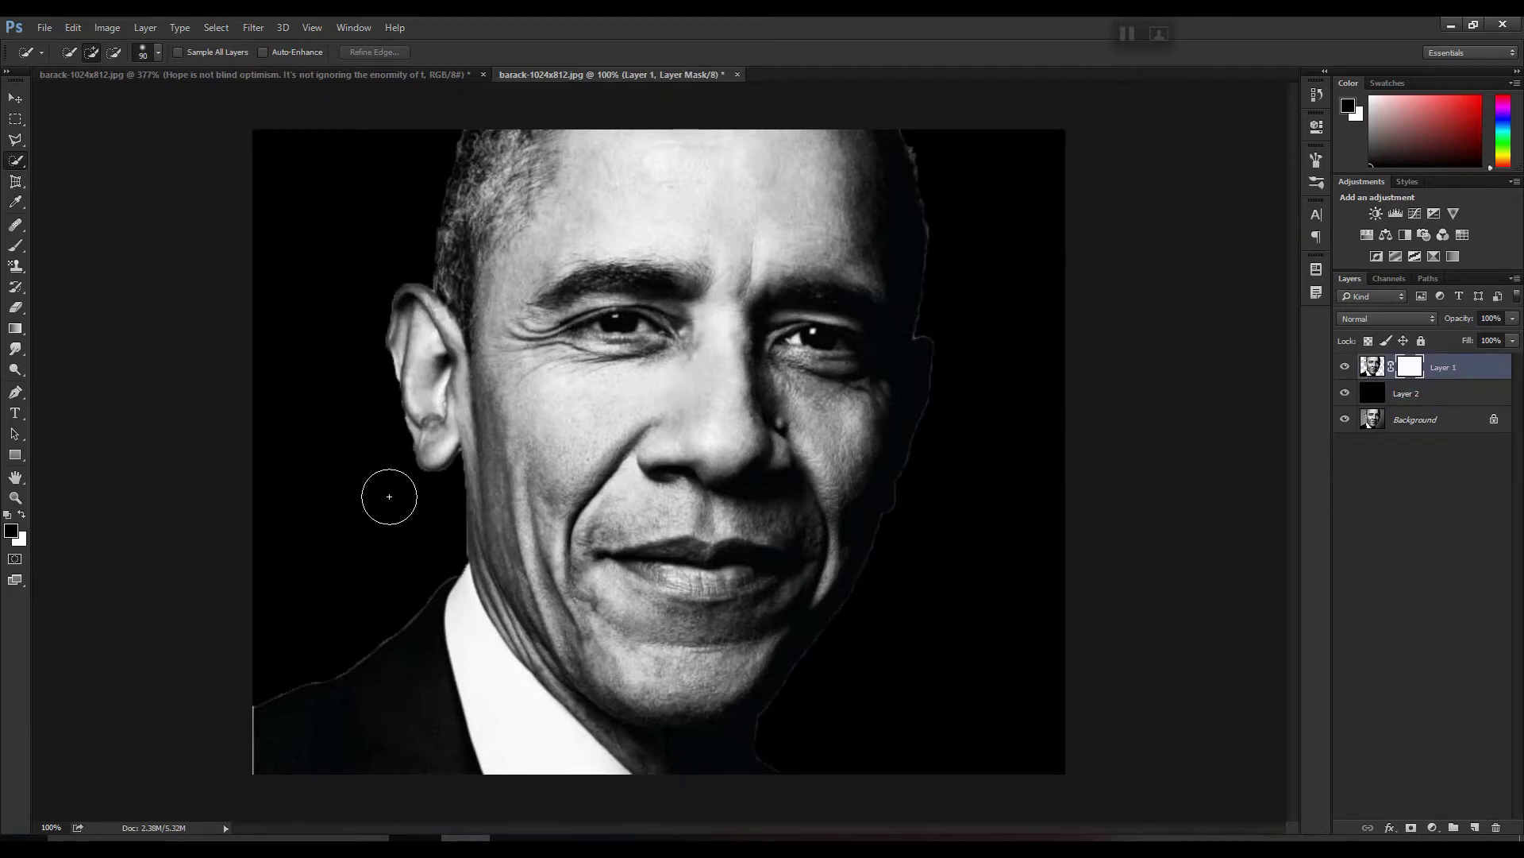
pyautogui.press('b')
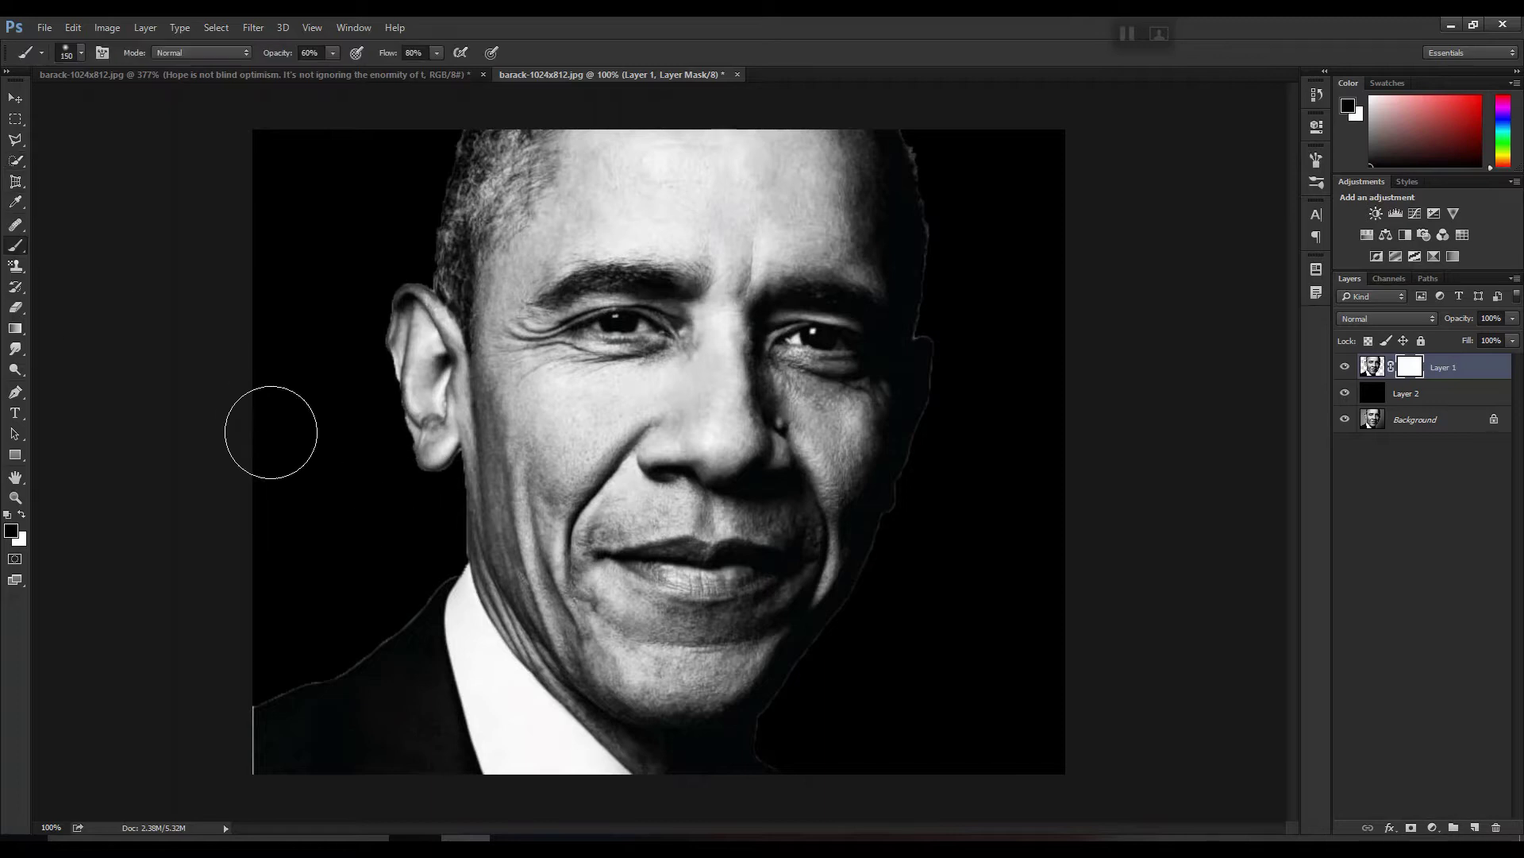
pyautogui.moveTo(354, 613)
pyautogui.mouseDown()
pyautogui.moveTo(231, 718)
pyautogui.moveTo(344, 633)
pyautogui.moveTo(370, 643)
pyautogui.moveTo(405, 561)
pyautogui.moveTo(418, 664)
pyautogui.moveTo(469, 754)
pyautogui.mouseUp()
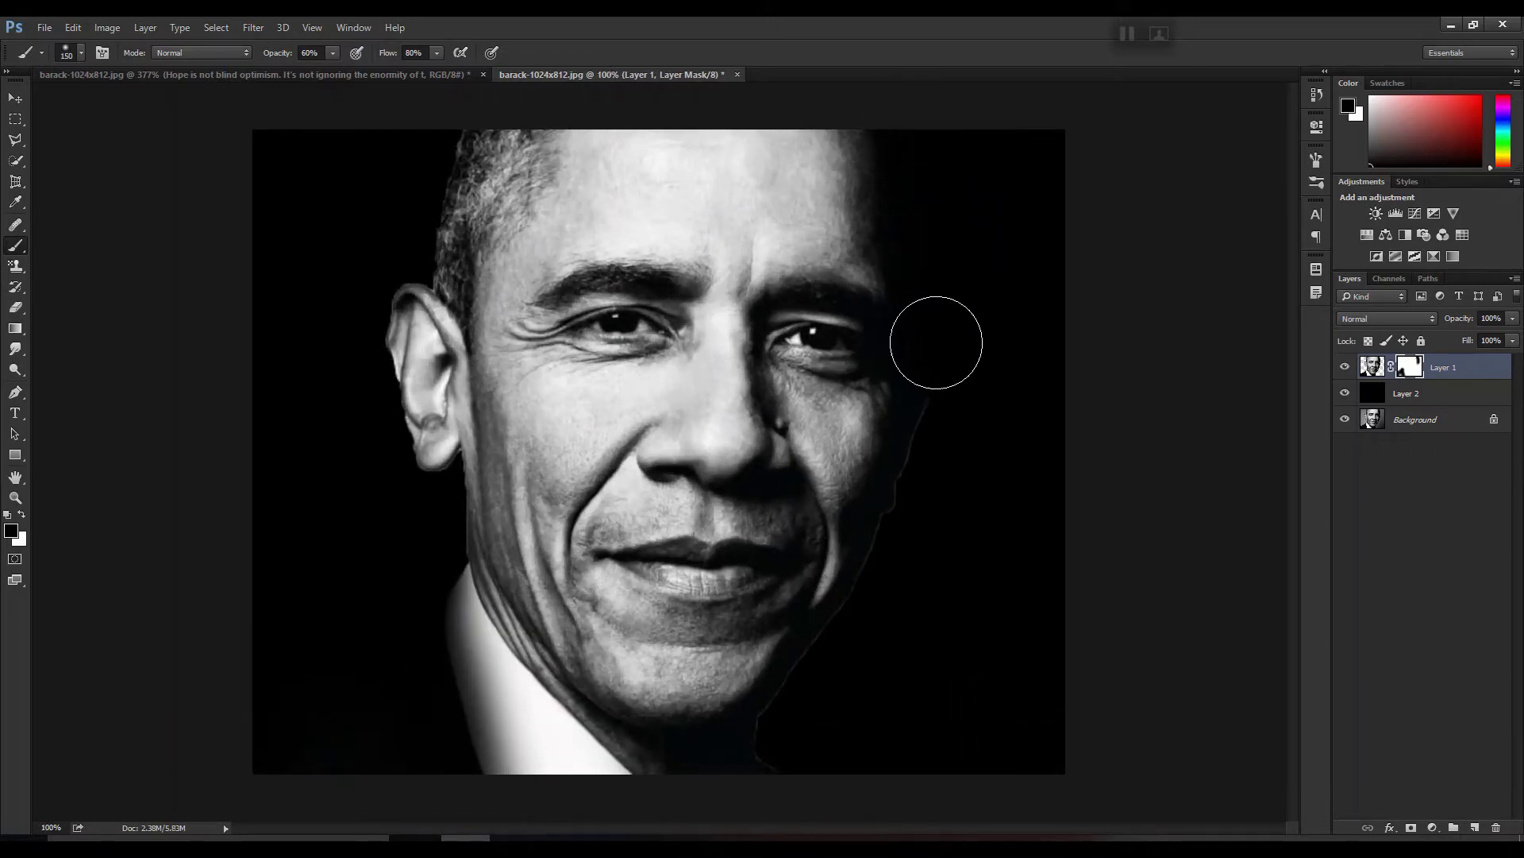
pyautogui.moveTo(937, 343)
pyautogui.mouseDown()
pyautogui.moveTo(941, 426)
pyautogui.moveTo(898, 599)
pyautogui.mouseUp()
pyautogui.press('[')
pyautogui.press('[')
pyautogui.press('[')
pyautogui.moveTo(925, 493); pyautogui.dragTo(804, 678)
# Fade the hair, ear and neck edges on the portrait's mask, reducing the brush to 42% opacity and 69% flow.
pyautogui.scroll(3, 476, 163)
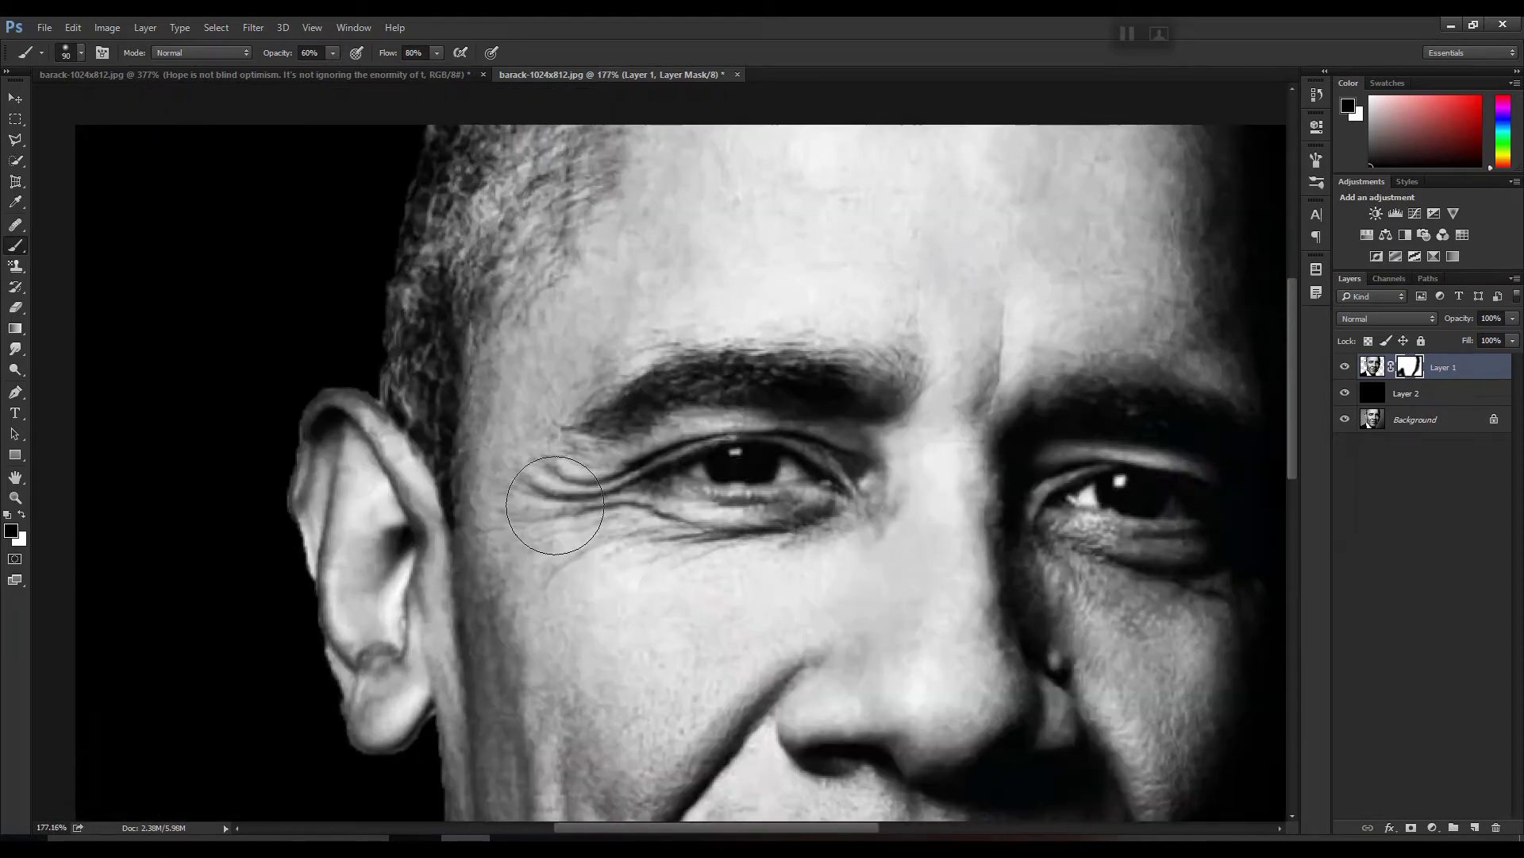
pyautogui.scroll(-1, 444, 230)
pyautogui.moveTo(429, 177)
pyautogui.mouseDown()
pyautogui.moveTo(387, 401)
pyautogui.moveTo(393, 468)
pyautogui.mouseUp()
pyautogui.click(334, 53)
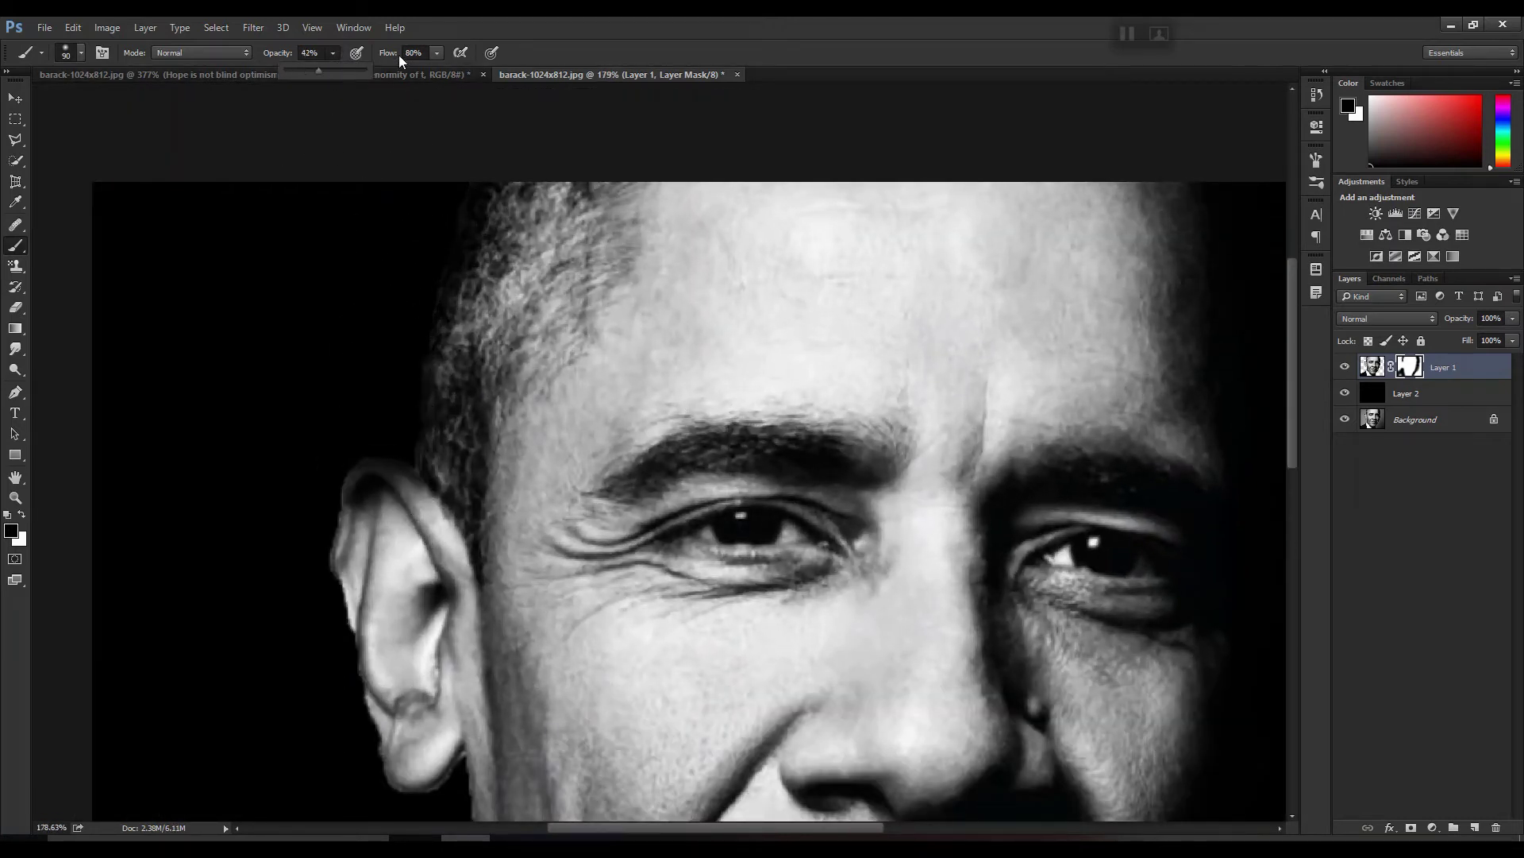
pyautogui.click(427, 73)
pyautogui.moveTo(358, 391)
pyautogui.mouseDown()
pyautogui.moveTo(313, 456)
pyautogui.moveTo(313, 639)
pyautogui.moveTo(333, 667)
pyautogui.mouseUp()
pyautogui.scroll(-2, 397, 333)
pyautogui.scroll(4, 356, 508)
pyautogui.moveTo(340, 500)
pyautogui.mouseDown()
pyautogui.moveTo(517, 491)
pyautogui.moveTo(474, 577)
pyautogui.moveTo(487, 675)
pyautogui.mouseUp()
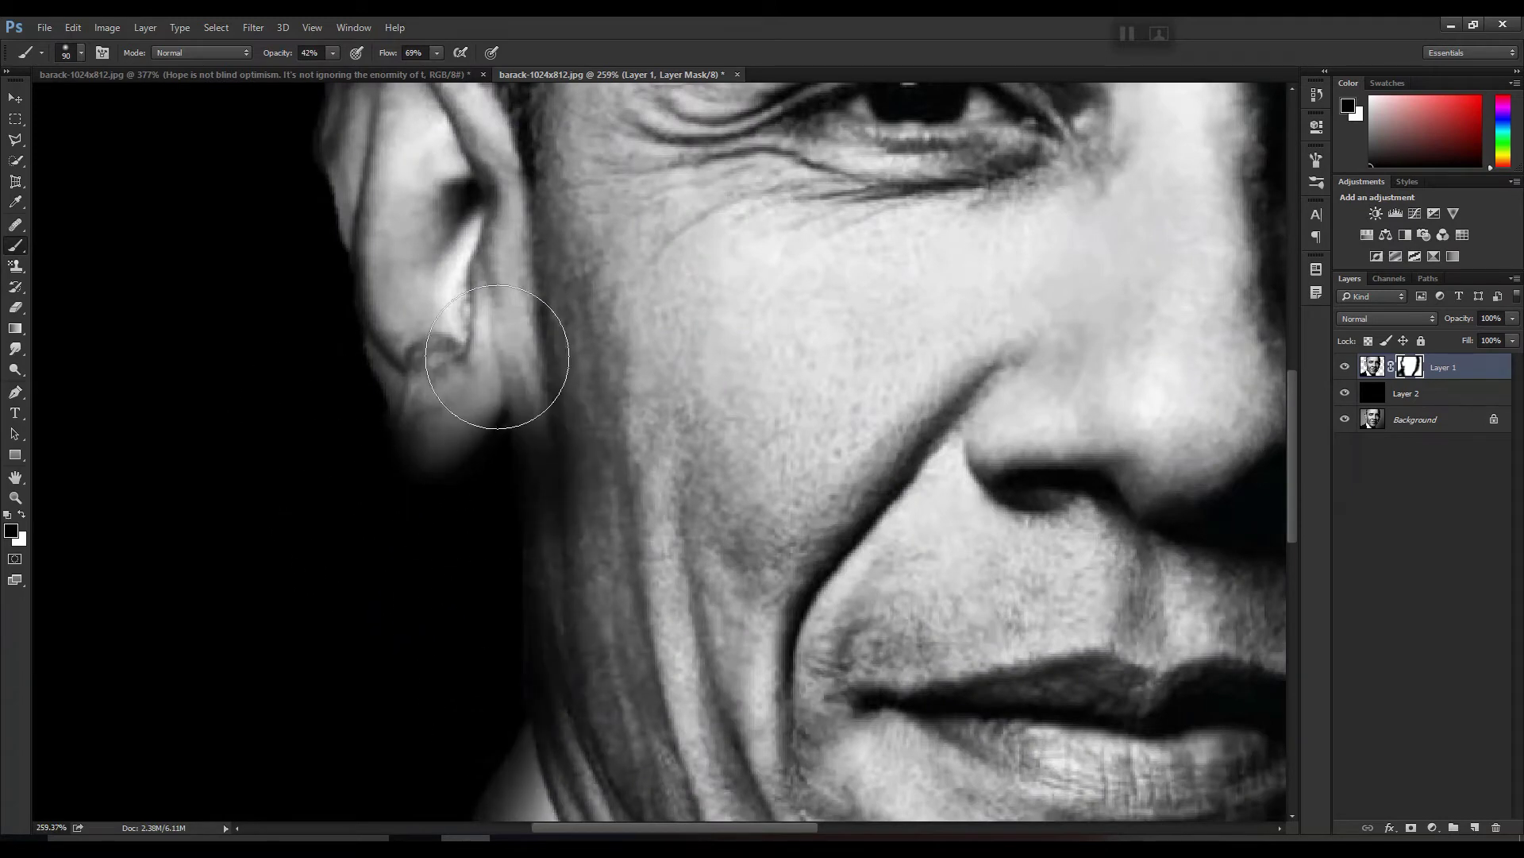
# Undo the last mask strokes and set the brush to 40% flow and 22% opacity.
pyautogui.scroll(-5, 413, 502)
pyautogui.hotkey('ctrl', 'alt', 'z')
pyautogui.hotkey('ctrl', 'alt', 'z')
pyautogui.hotkey('ctrl', 'alt', 'z')
pyautogui.scroll(2, 412, 500)
pyautogui.click(436, 52)
pyautogui.click(404, 73)
pyautogui.click(335, 52)
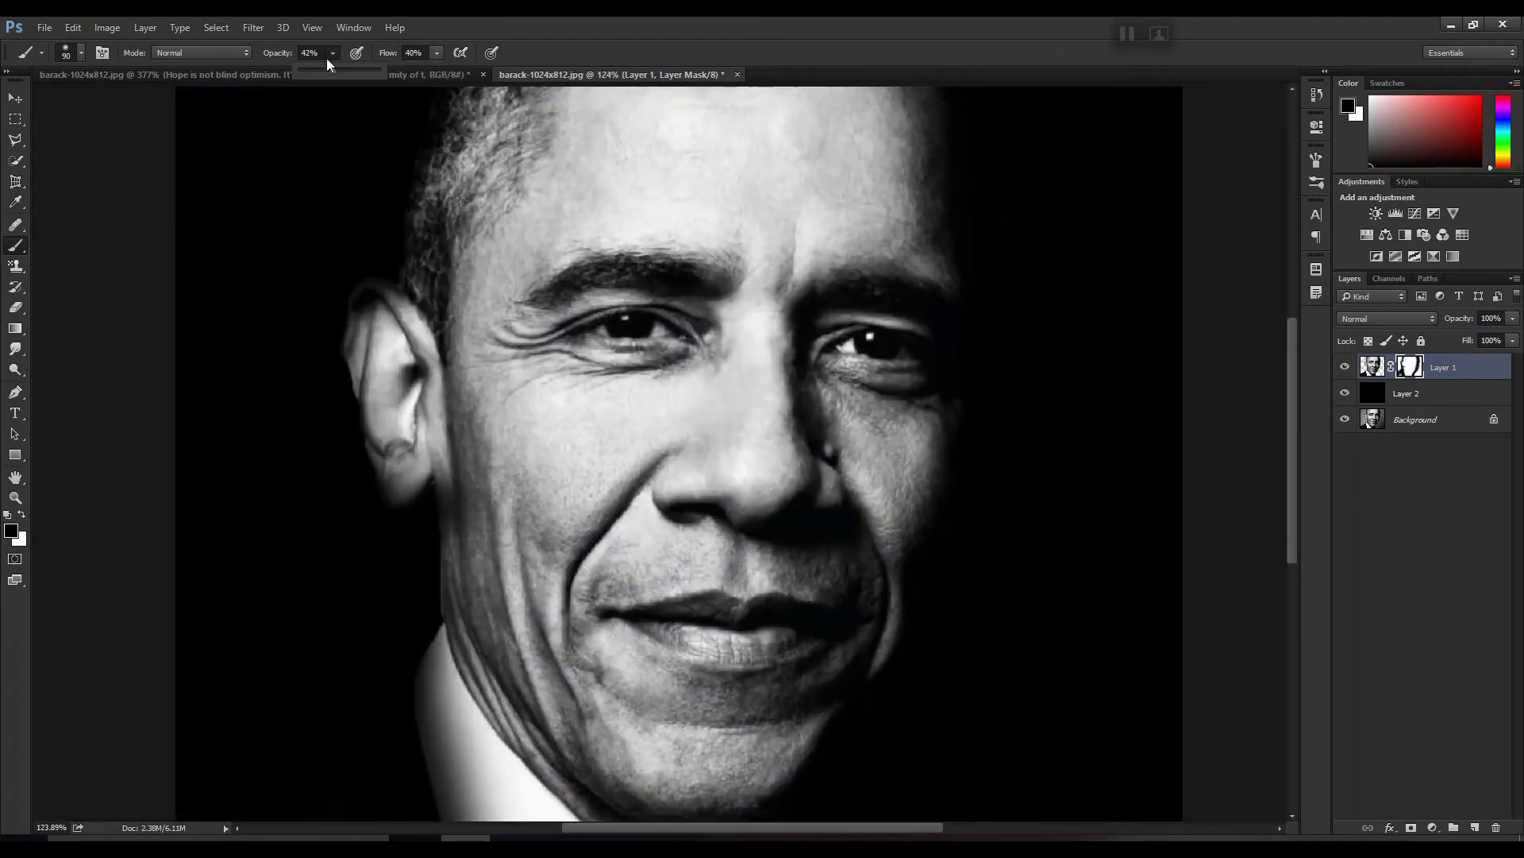
pyautogui.click(287, 73)
pyautogui.scroll(2, 424, 493)
pyautogui.scroll(1, 433, 635)
pyautogui.scroll(-2, 469, 516)
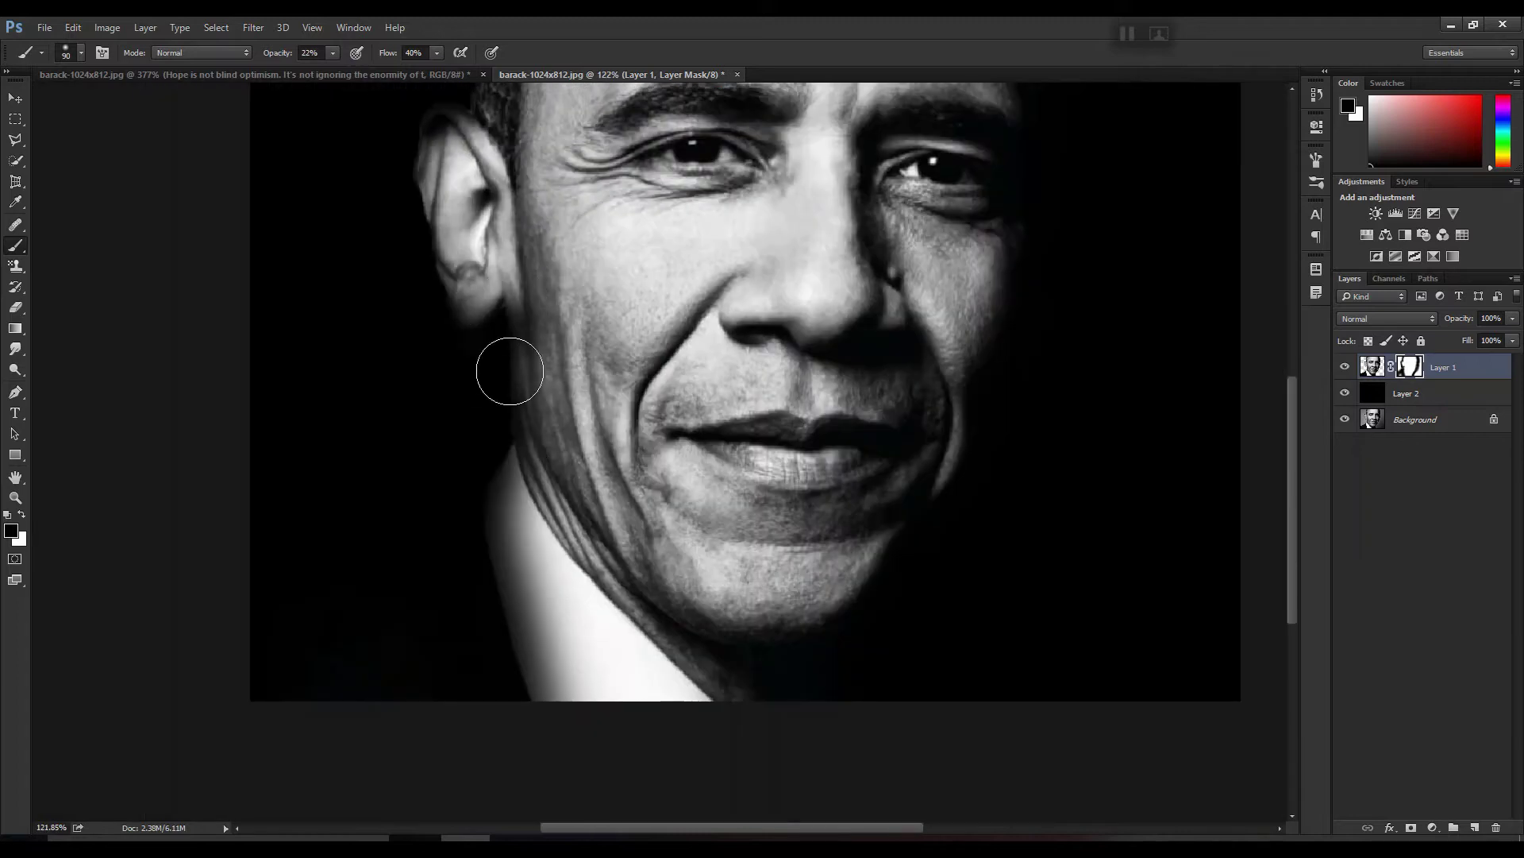
pyautogui.scroll(-2, 484, 498)
# Enlarge the masked portrait slightly with Free Transform and reposition it within the canvas.
pyautogui.press('v')
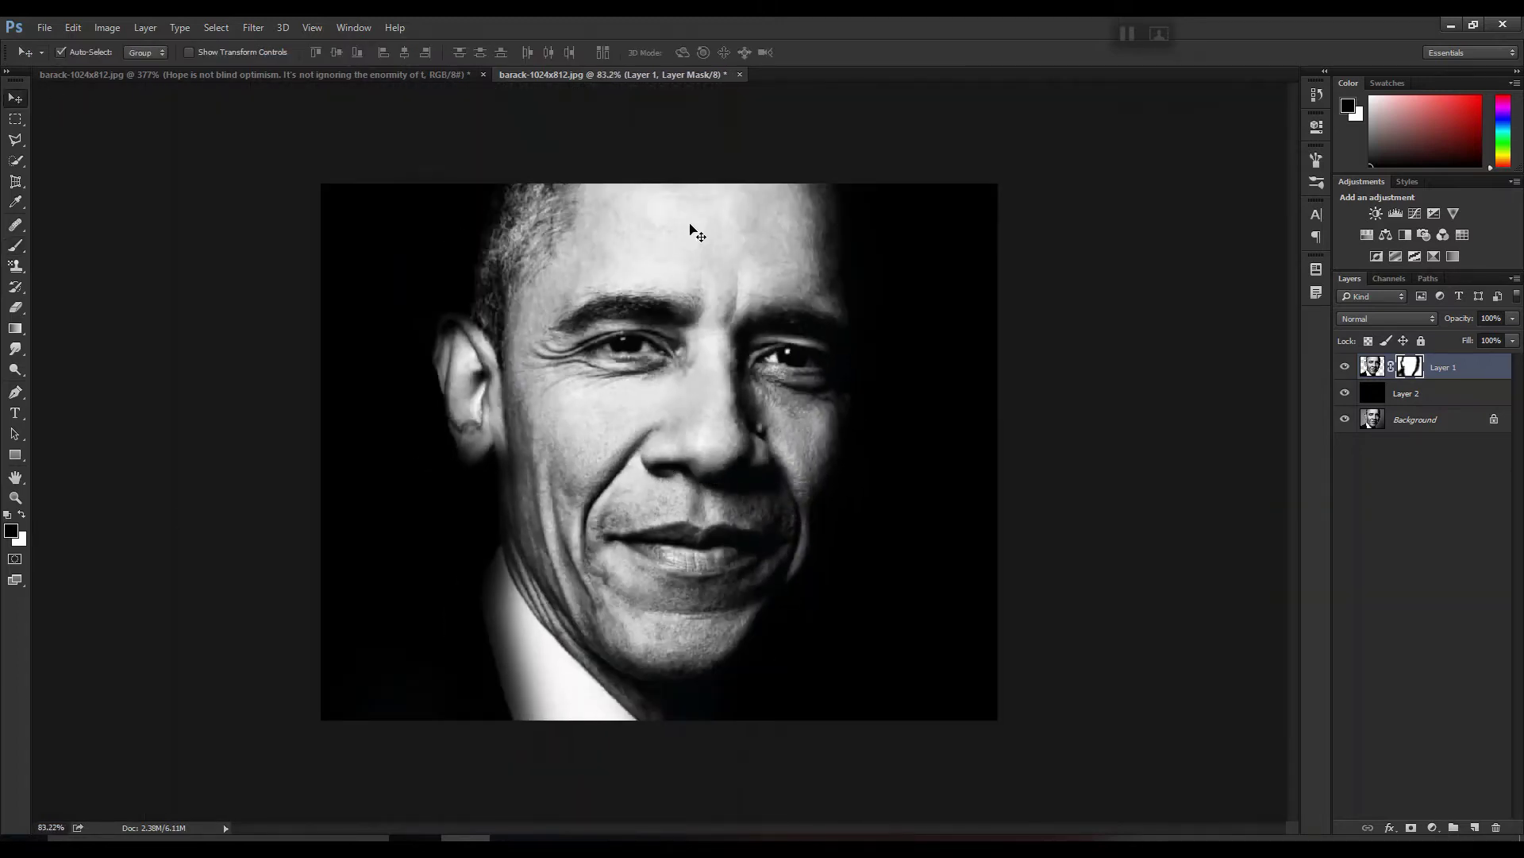
pyautogui.click(1373, 366)
pyautogui.hotkey('ctrl', 't')
pyautogui.moveTo(891, 184); pyautogui.dragTo(924, 179)
pyautogui.moveTo(778, 262); pyautogui.dragTo(769, 288)
pyautogui.press('Return')
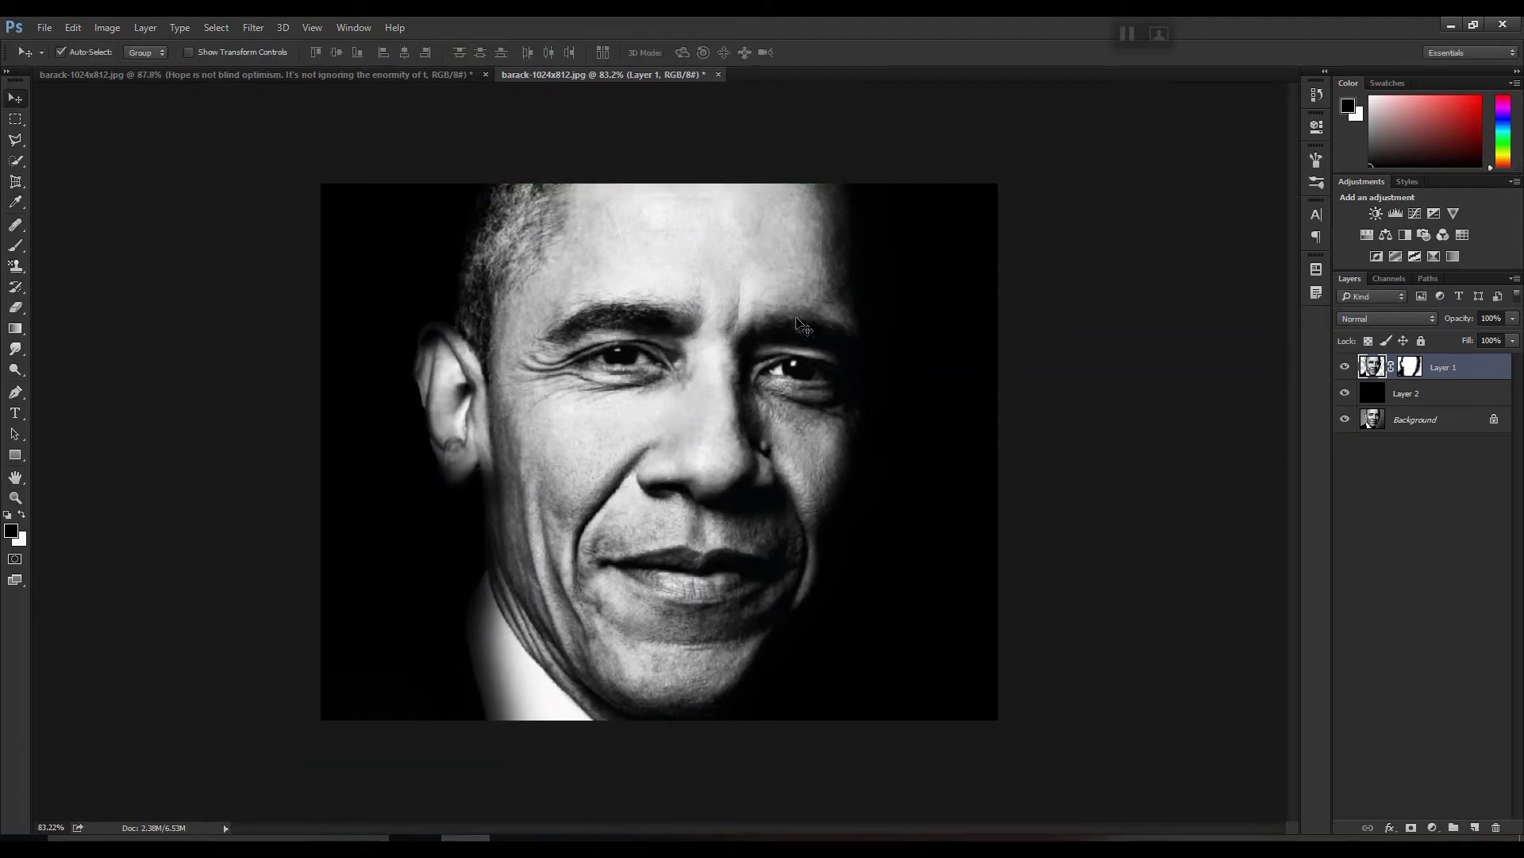
# Copy the quote text layer from the other open document onto the portrait and nudge it slightly upward.
pyautogui.click(453, 77)
pyautogui.moveTo(359, 204)
pyautogui.mouseDown()
pyautogui.moveTo(278, 94)
pyautogui.moveTo(527, 75)
pyautogui.moveTo(441, 327)
pyautogui.moveTo(381, 239)
pyautogui.moveTo(389, 209)
pyautogui.mouseUp()
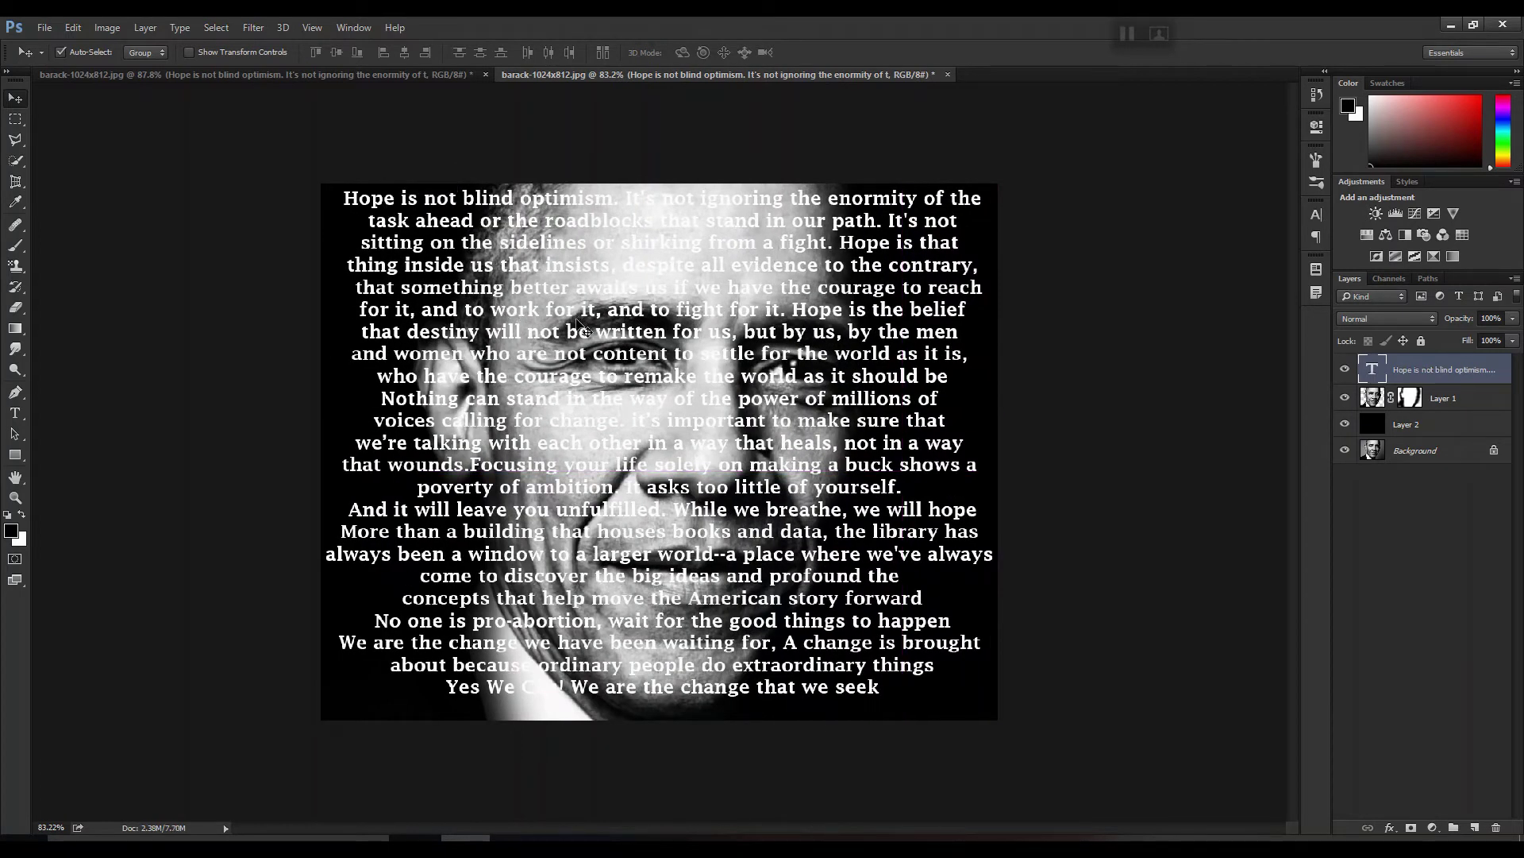
pyautogui.press('Up')
pyautogui.press('Up')
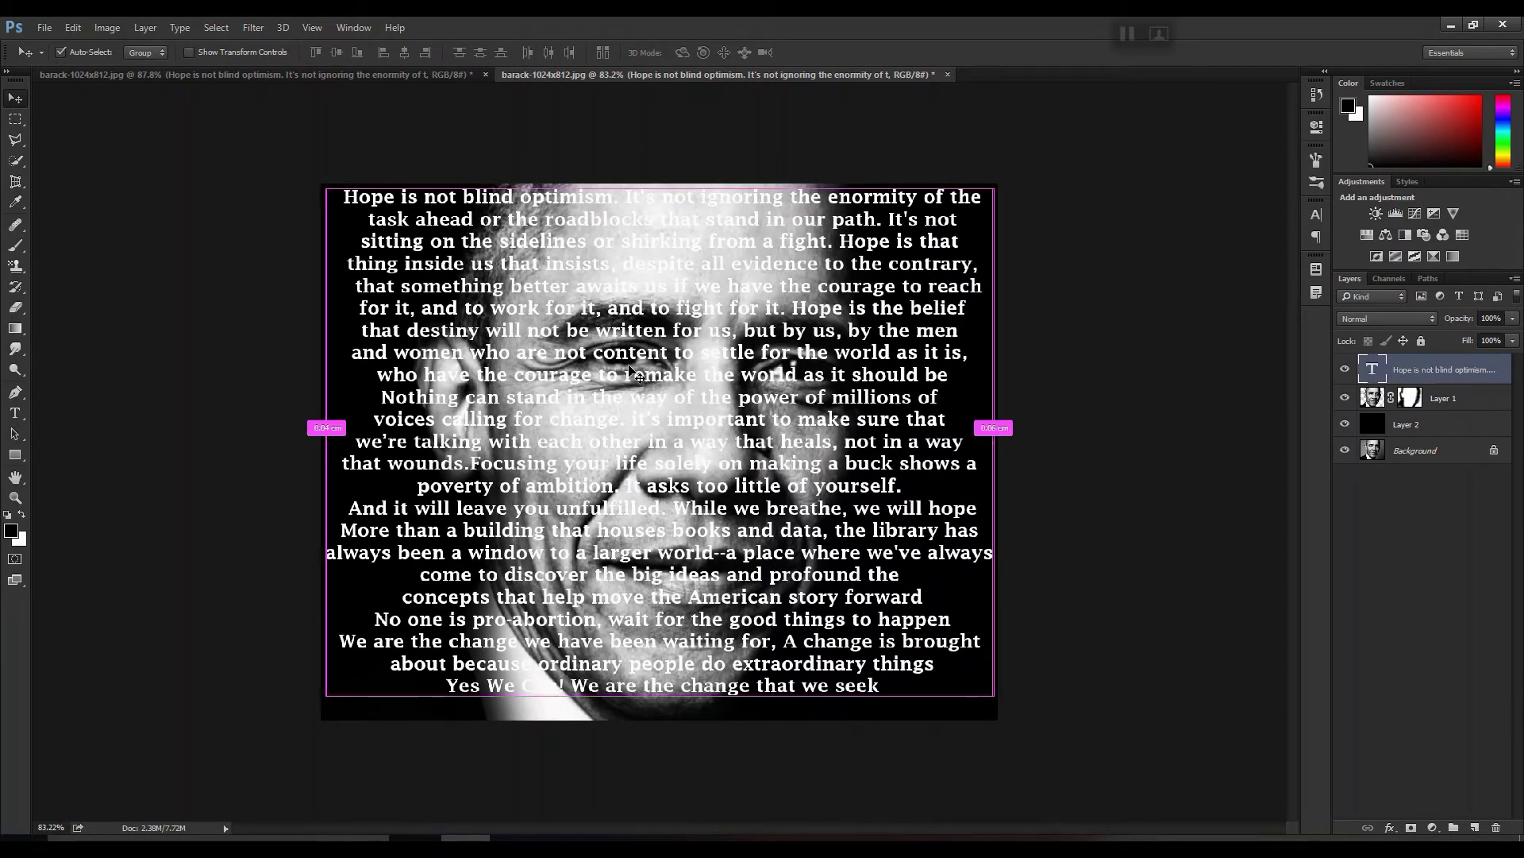
# Stretch the quote text block's height to about 101.6% and nudge the block down.
pyautogui.hotkey('ctrl', 't')
pyautogui.moveTo(665, 187); pyautogui.dragTo(670, 183)
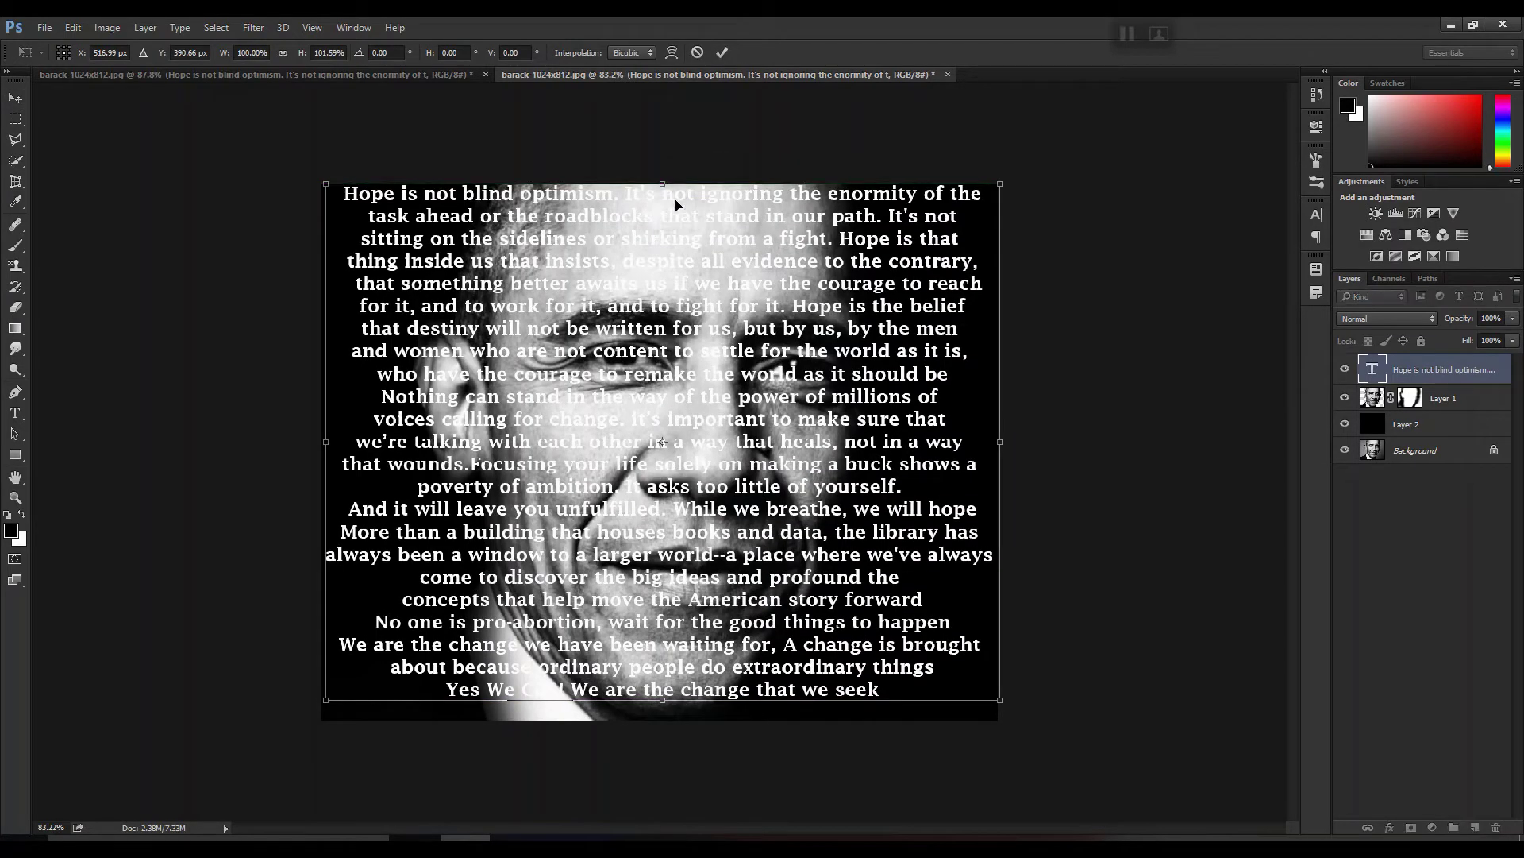
pyautogui.press('Return')
pyautogui.press('Down')
pyautogui.press('Down')
pyautogui.press('Down')
pyautogui.press('Down')
pyautogui.press('Down')
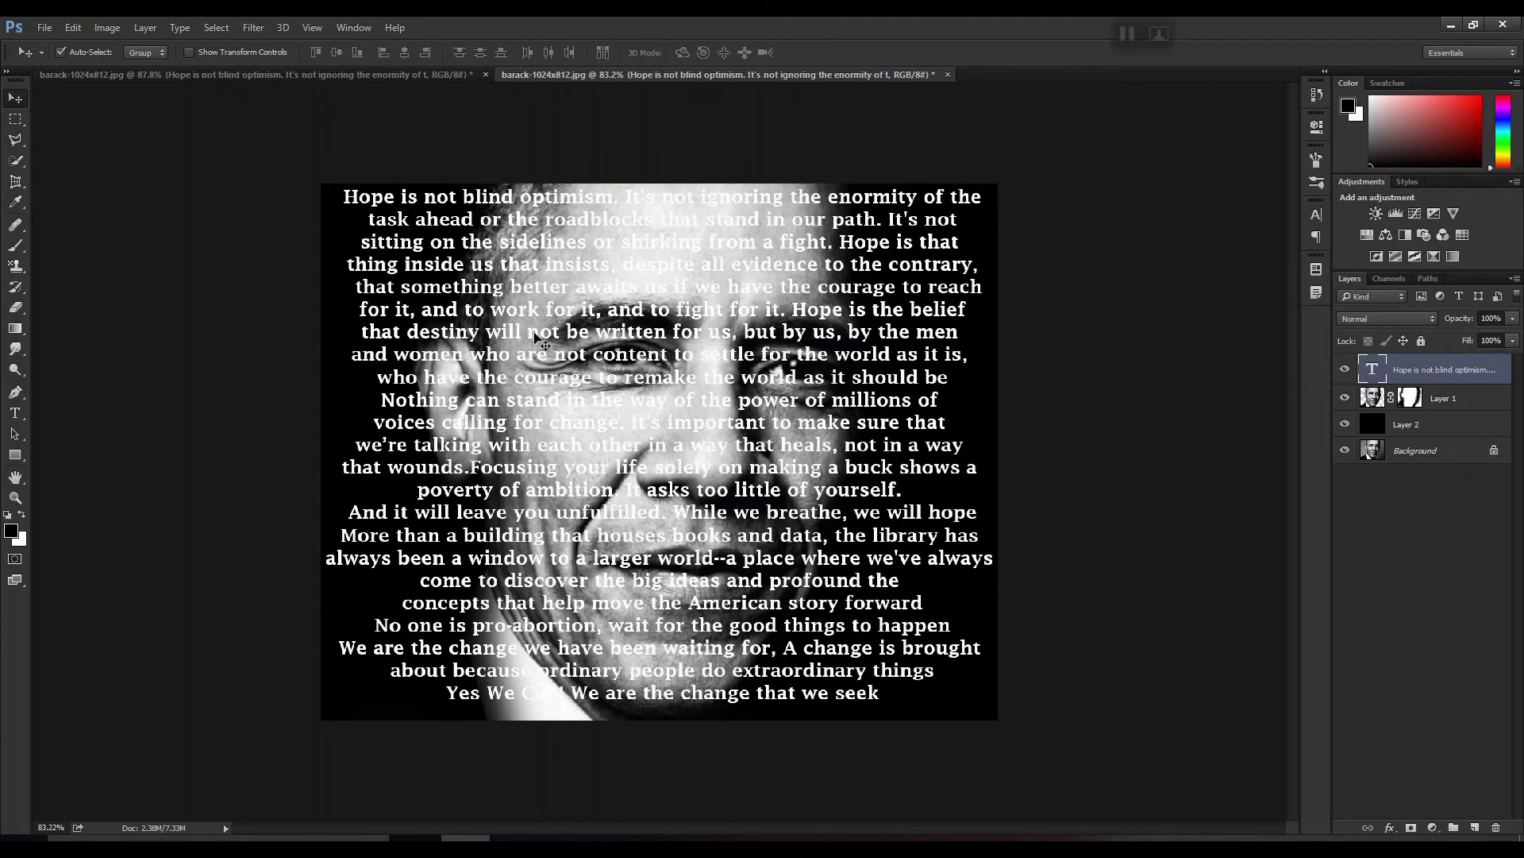
# Apply faux bold and all caps to the quote text, keeping its Lucida Fax Demibold font.
pyautogui.hotkey('ctrl', '1')
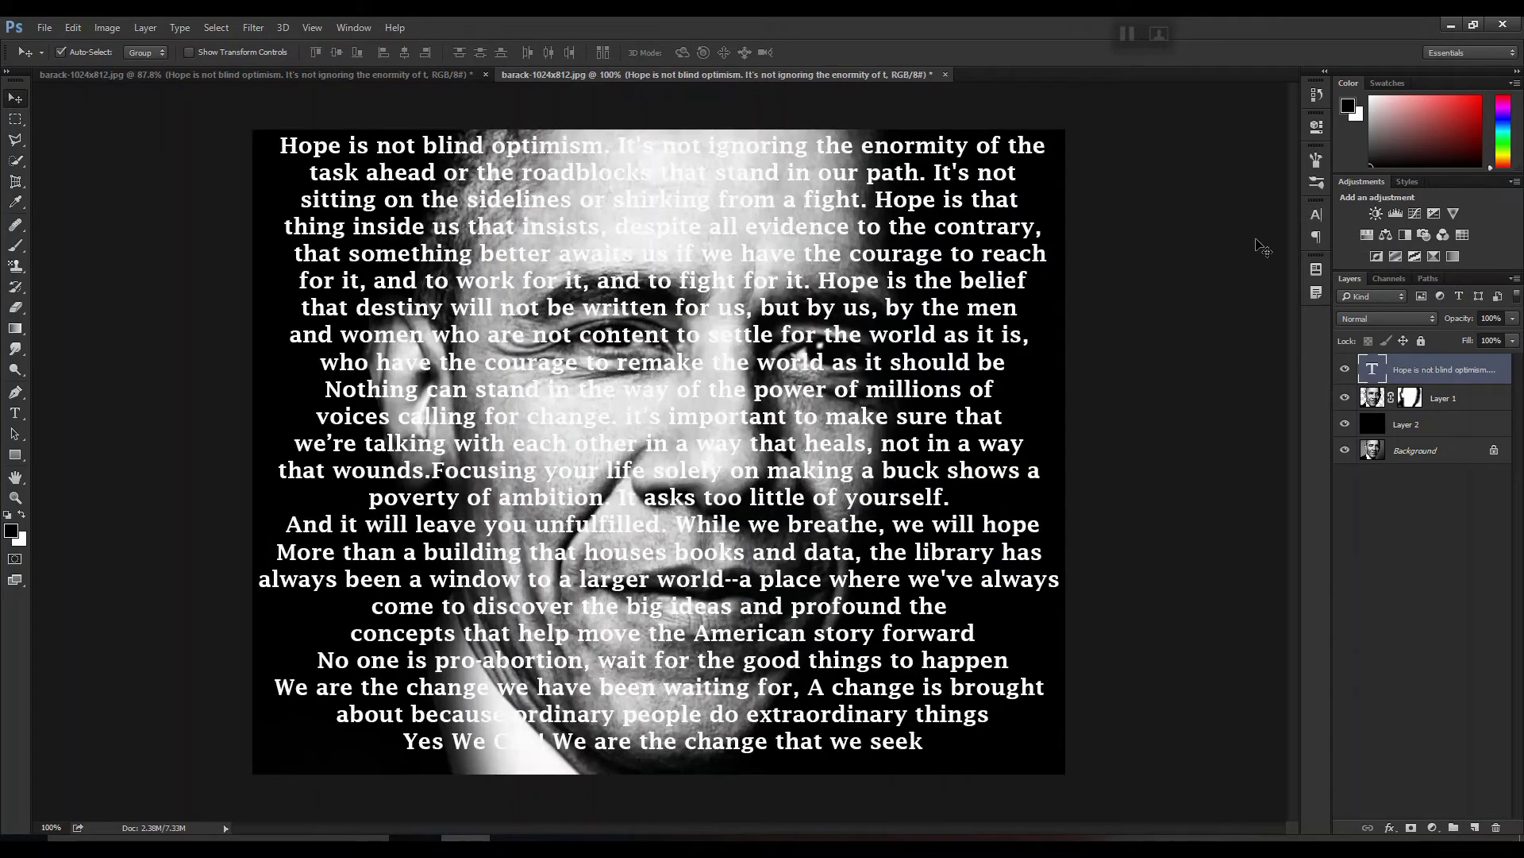
pyautogui.click(1316, 215)
pyautogui.click(1224, 223)
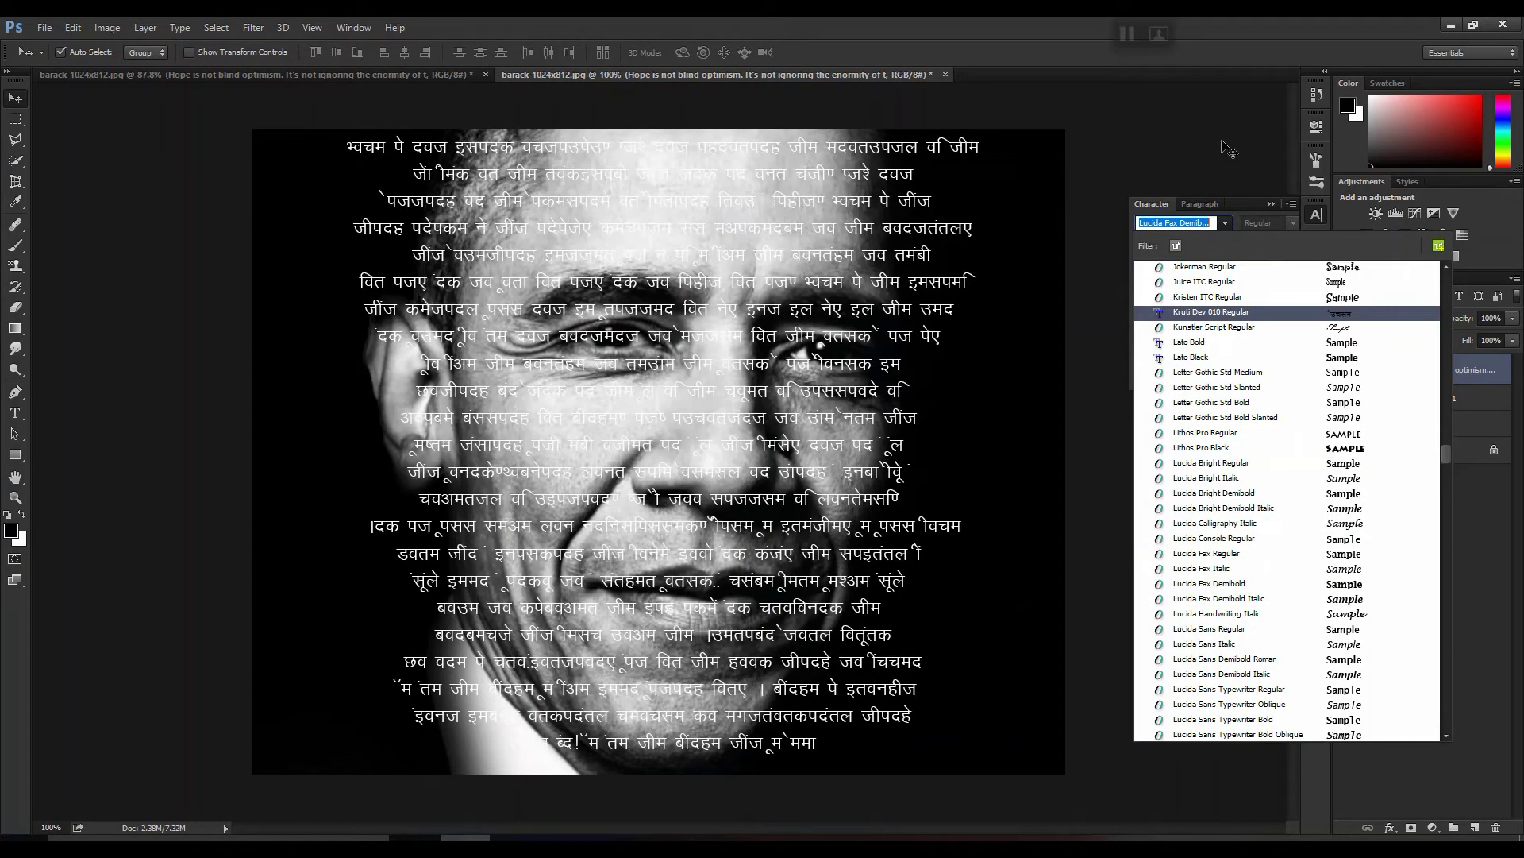
pyautogui.click(1224, 144)
pyautogui.click(1148, 331)
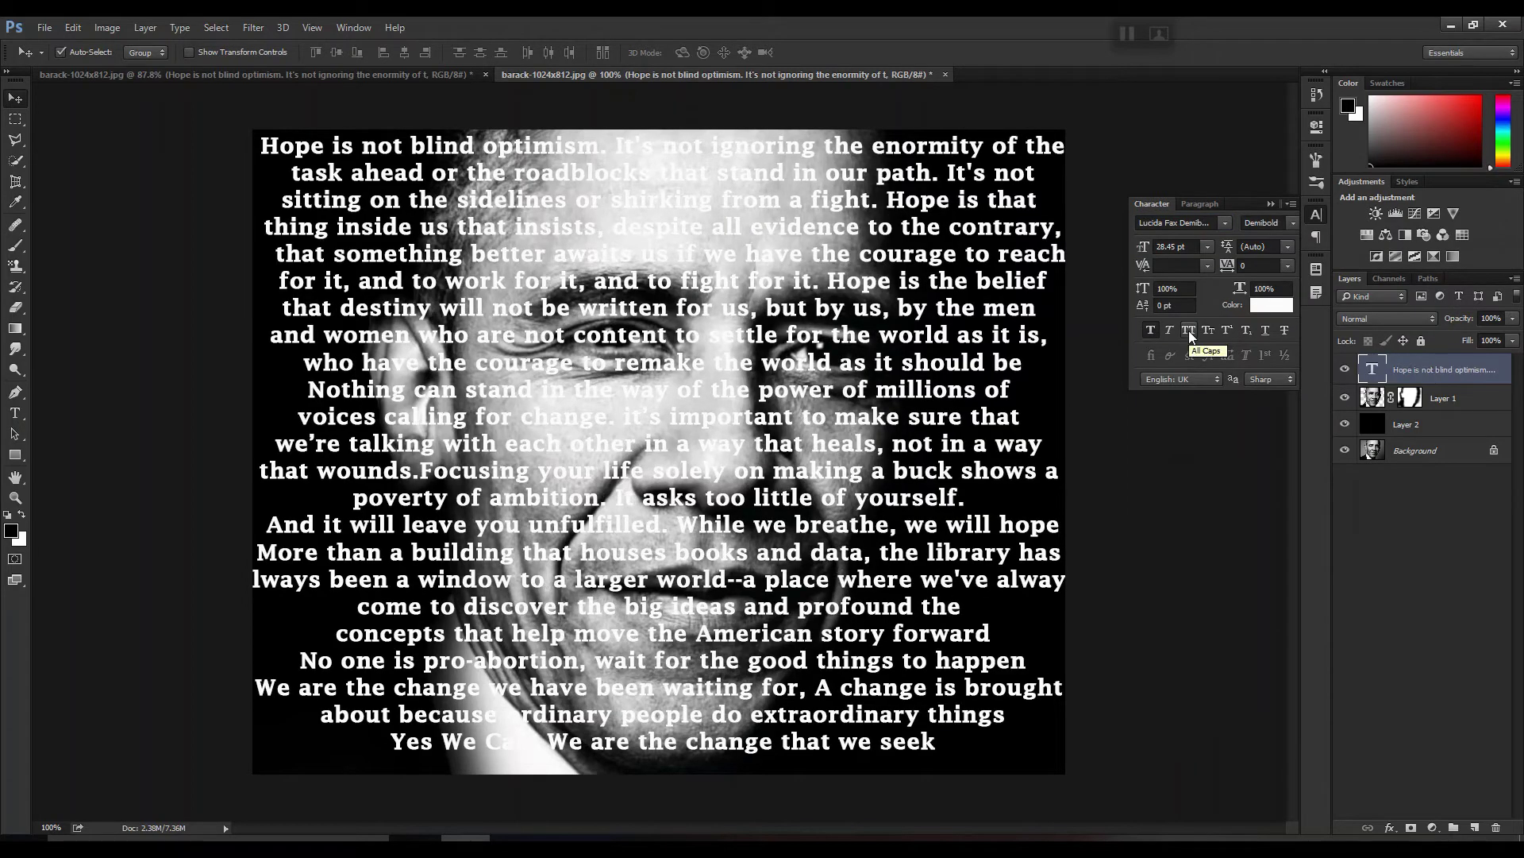
pyautogui.click(1187, 334)
# Set the quote text's baseline shift to -7 pt and its tracking to -180.
pyautogui.moveTo(1227, 268); pyautogui.dragTo(1135, 309)
pyautogui.moveTo(1230, 270); pyautogui.dragTo(1250, 264)
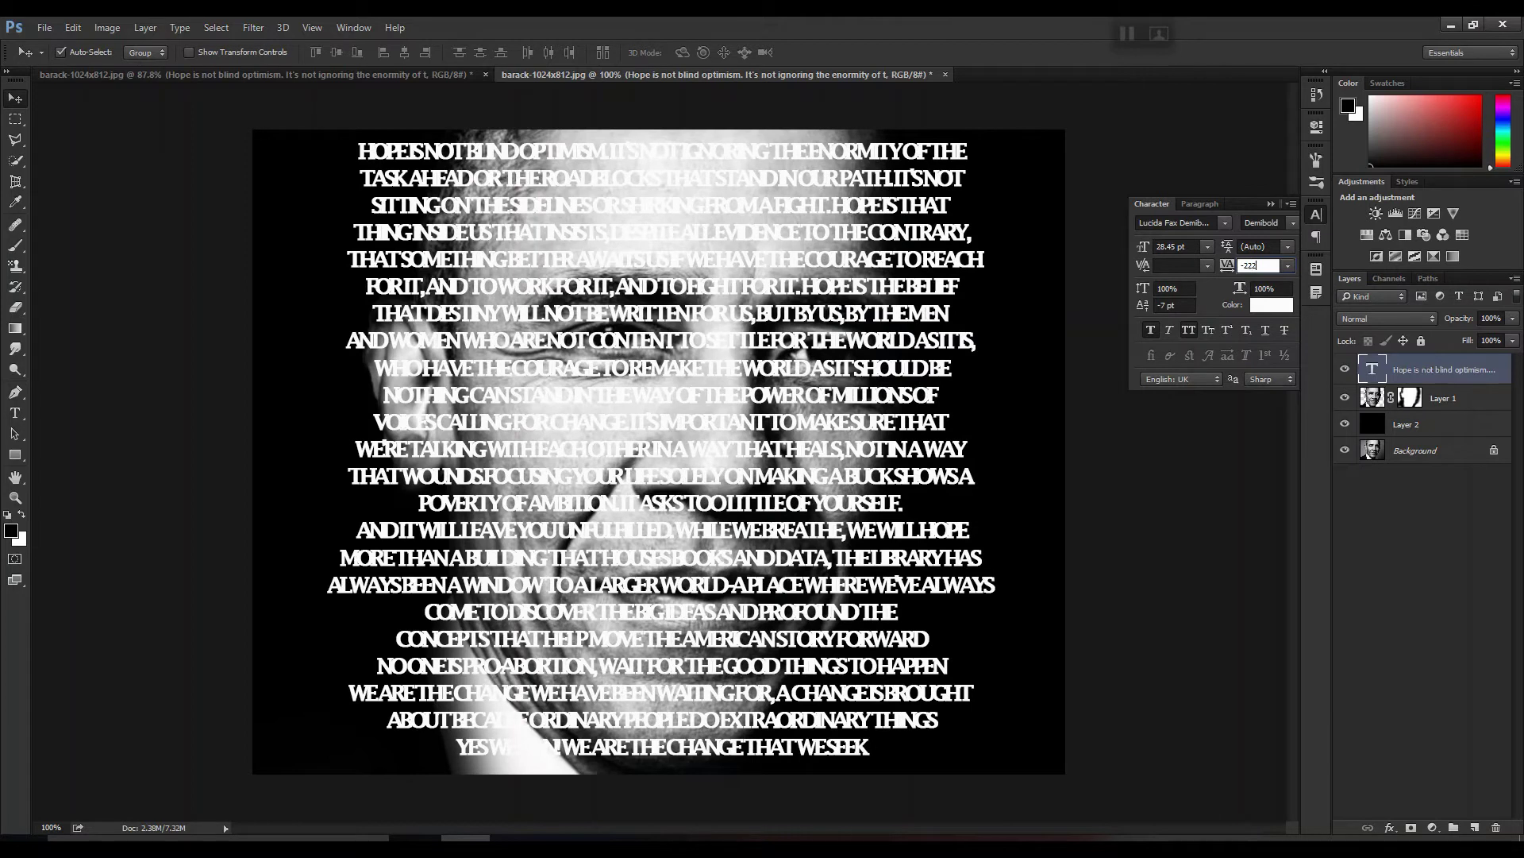
pyautogui.press('Down')
pyautogui.press('Down')
pyautogui.press('Up')
pyautogui.write('-180')
pyautogui.press('Return')
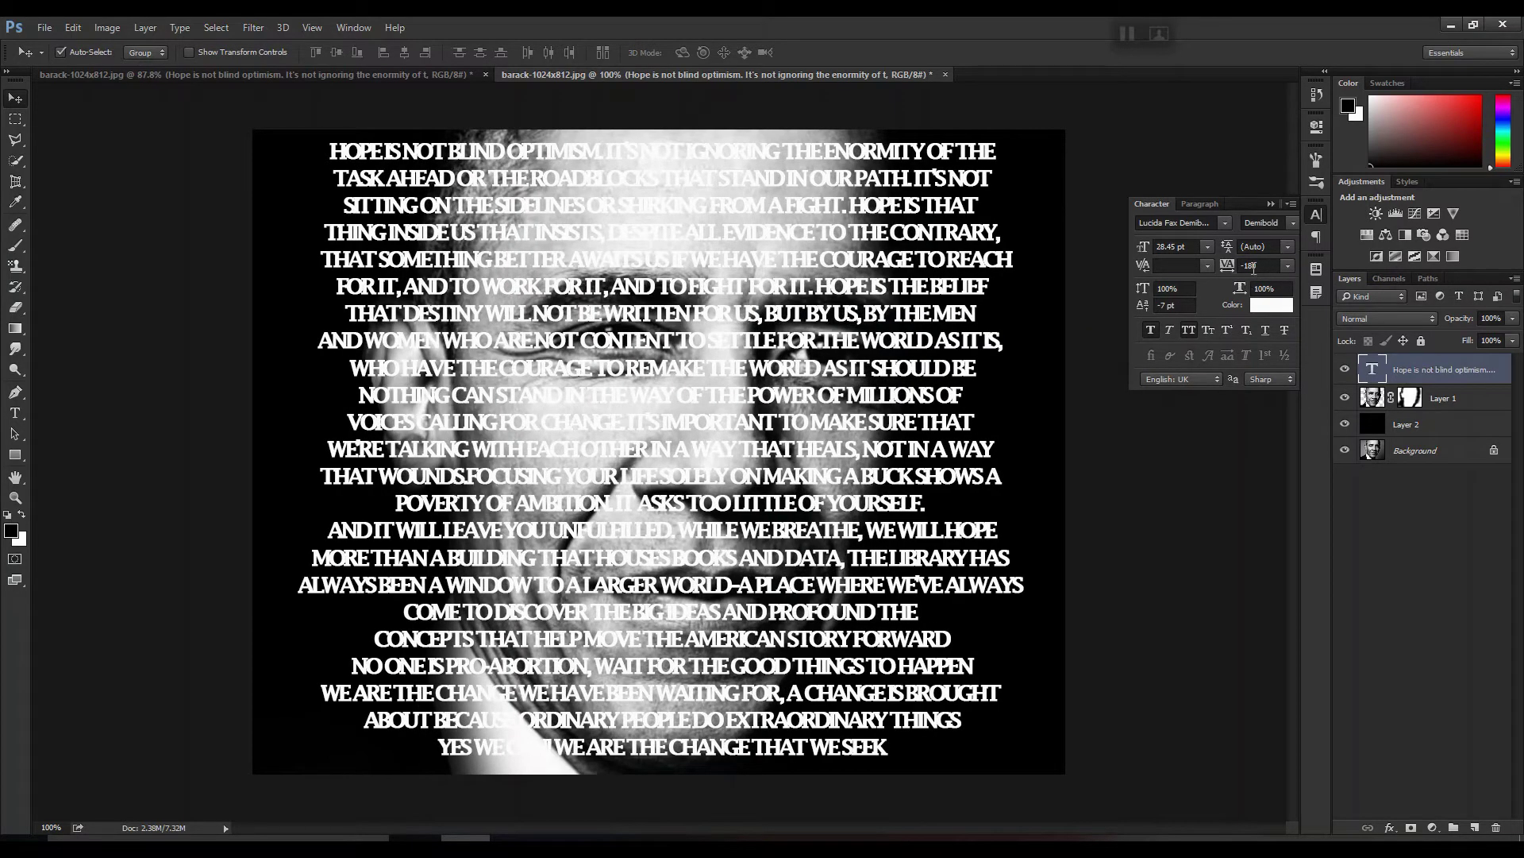
# Reduce the quote text to 25.45 pt, adjust its leading and set its tracking to -190.
pyautogui.moveTo(1146, 248); pyautogui.dragTo(1150, 251)
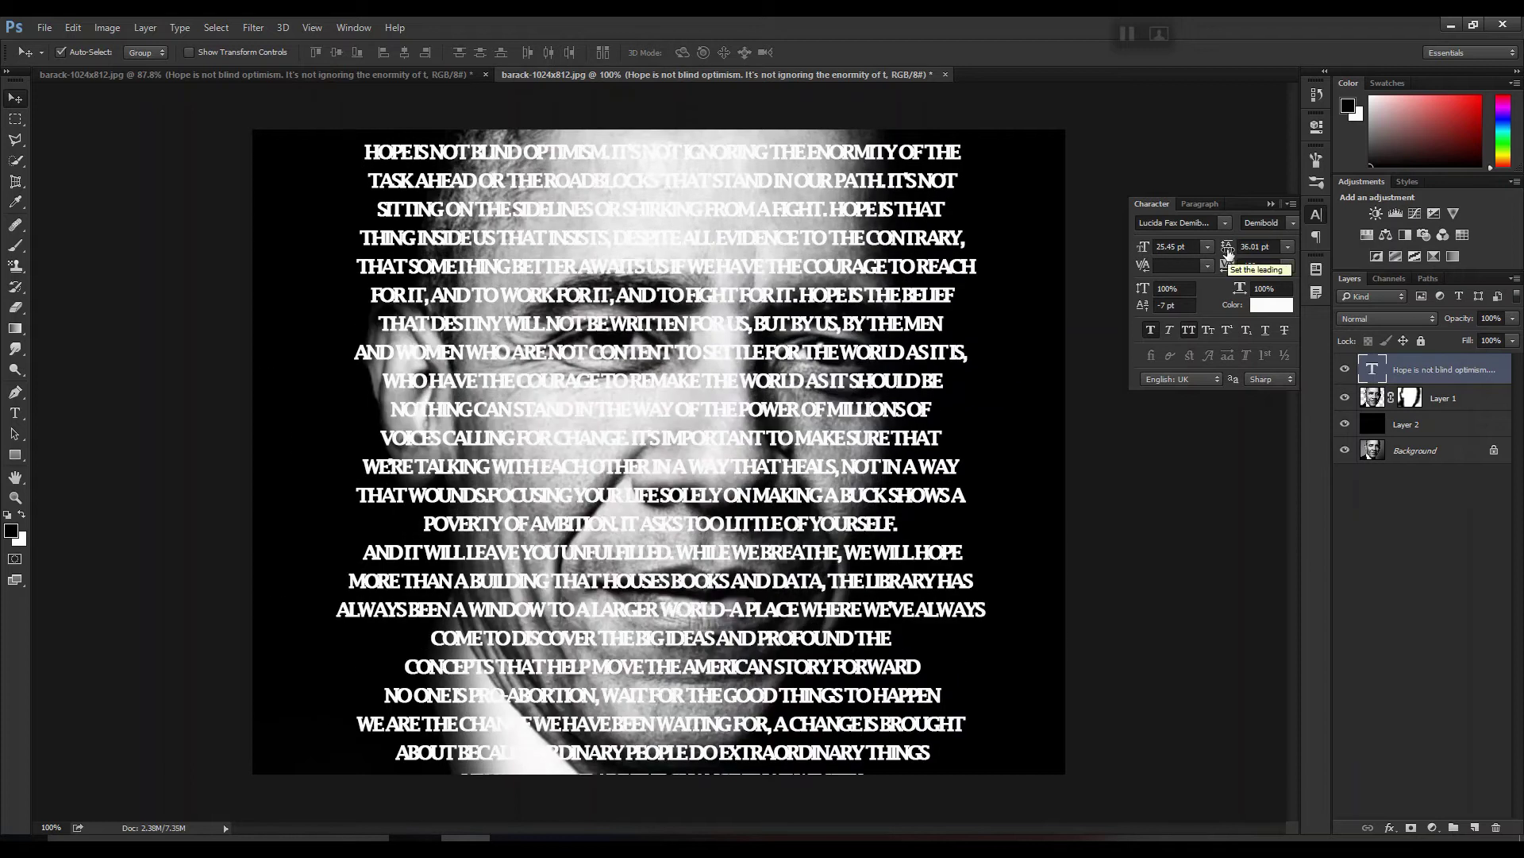
pyautogui.moveTo(1228, 253)
pyautogui.mouseDown()
pyautogui.moveTo(1239, 285)
pyautogui.moveTo(1228, 268)
pyautogui.mouseUp()
pyautogui.write('-190')
pyautogui.press('Return')
# Make the quote letters taller and narrower with vertical and horizontal scaling, and readjust their baseline shift.
pyautogui.moveTo(1145, 310)
pyautogui.mouseDown()
pyautogui.moveTo(1160, 340)
pyautogui.moveTo(1141, 293)
pyautogui.mouseUp()
pyautogui.moveTo(1144, 293); pyautogui.dragTo(1143, 307)
pyautogui.moveTo(1239, 288); pyautogui.dragTo(1230, 290)
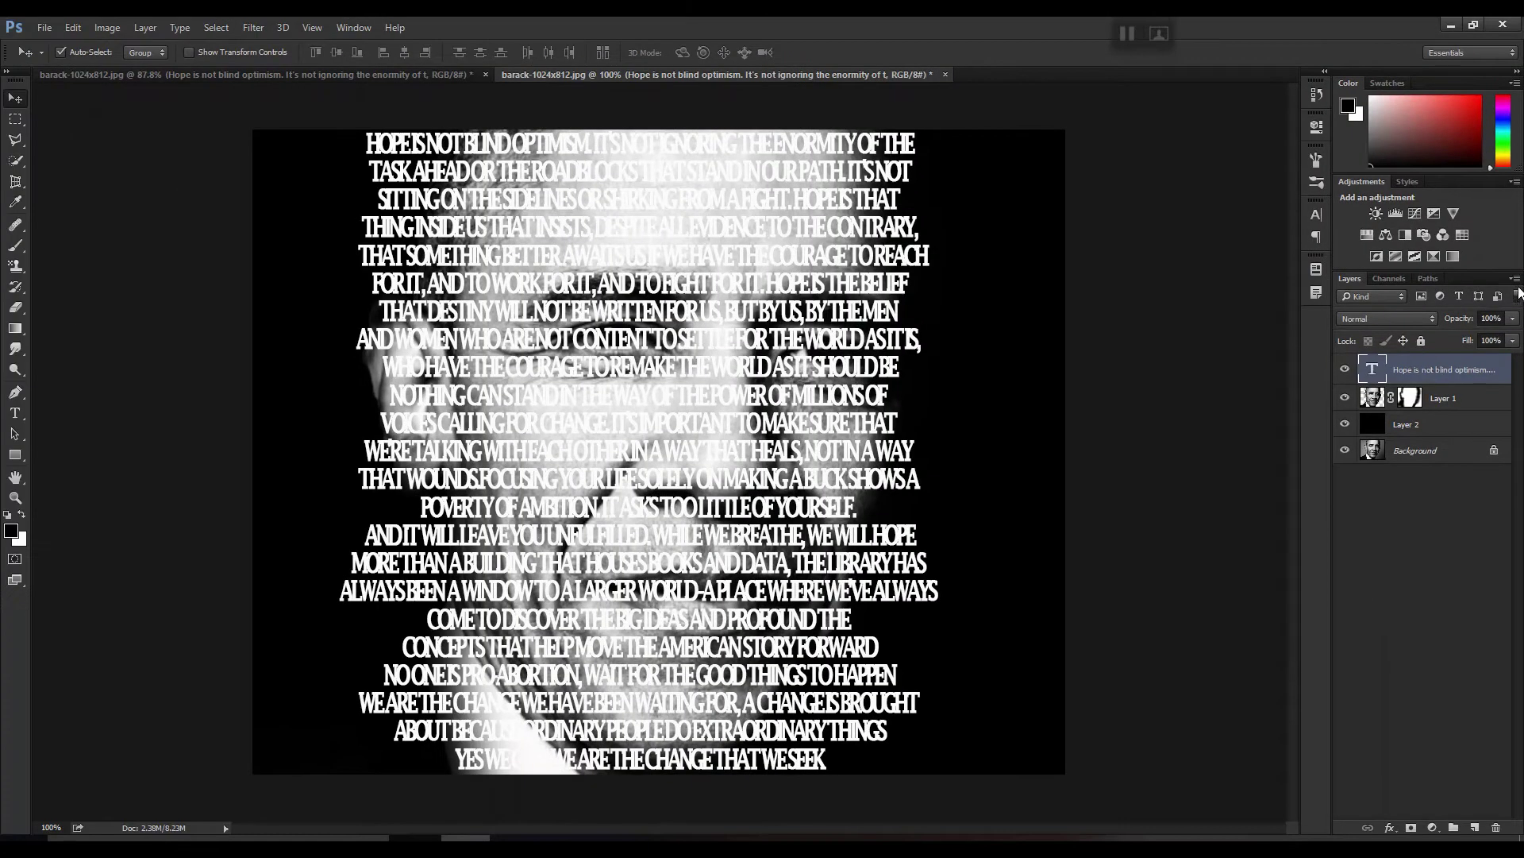
# Convert the quote text layer to a smart object.
pyautogui.click(1506, 275)
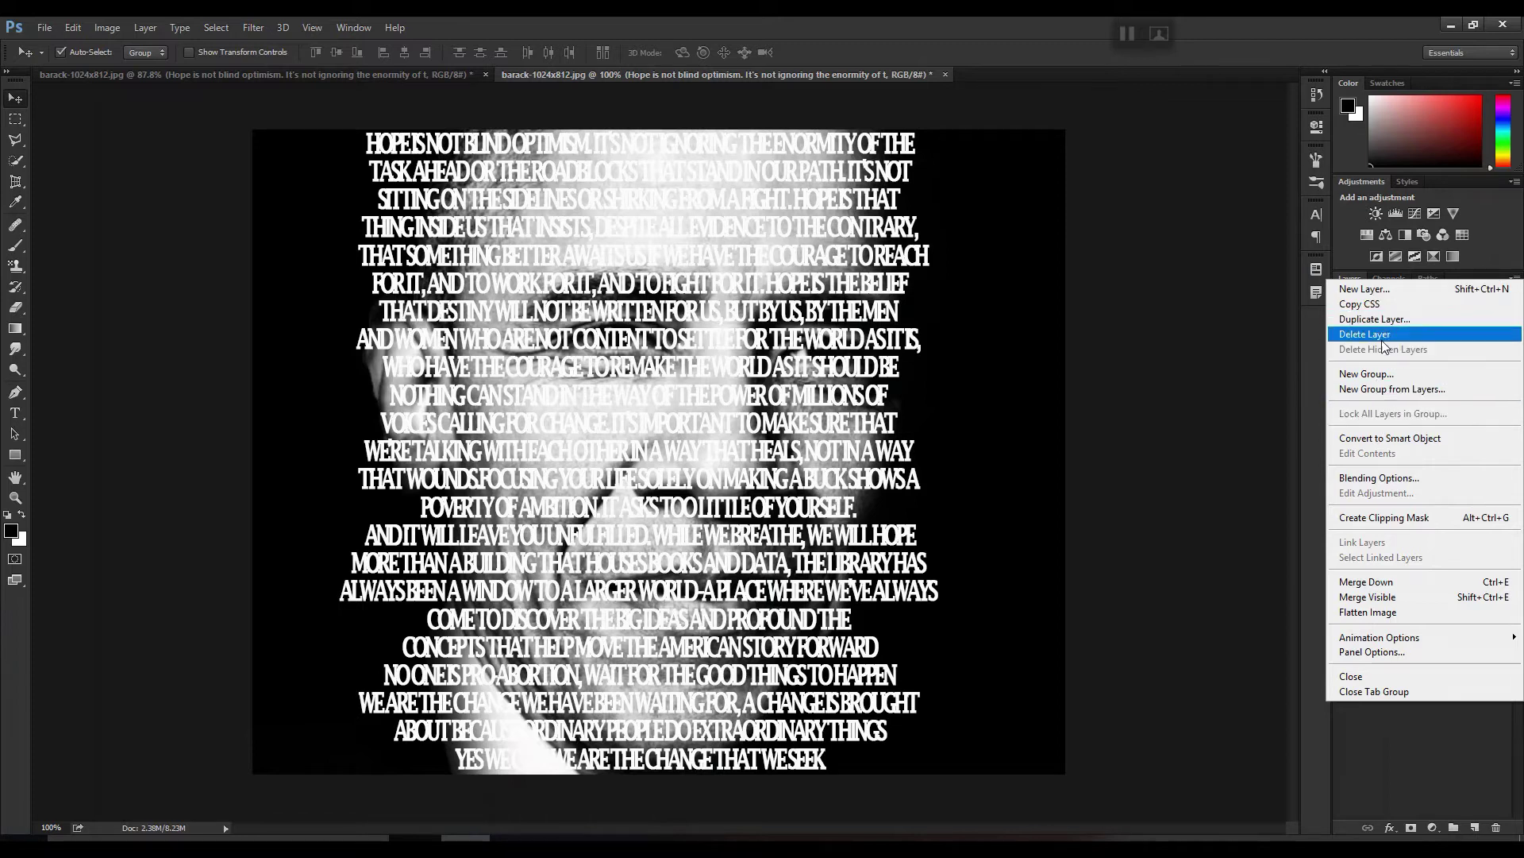
pyautogui.click(1391, 438)
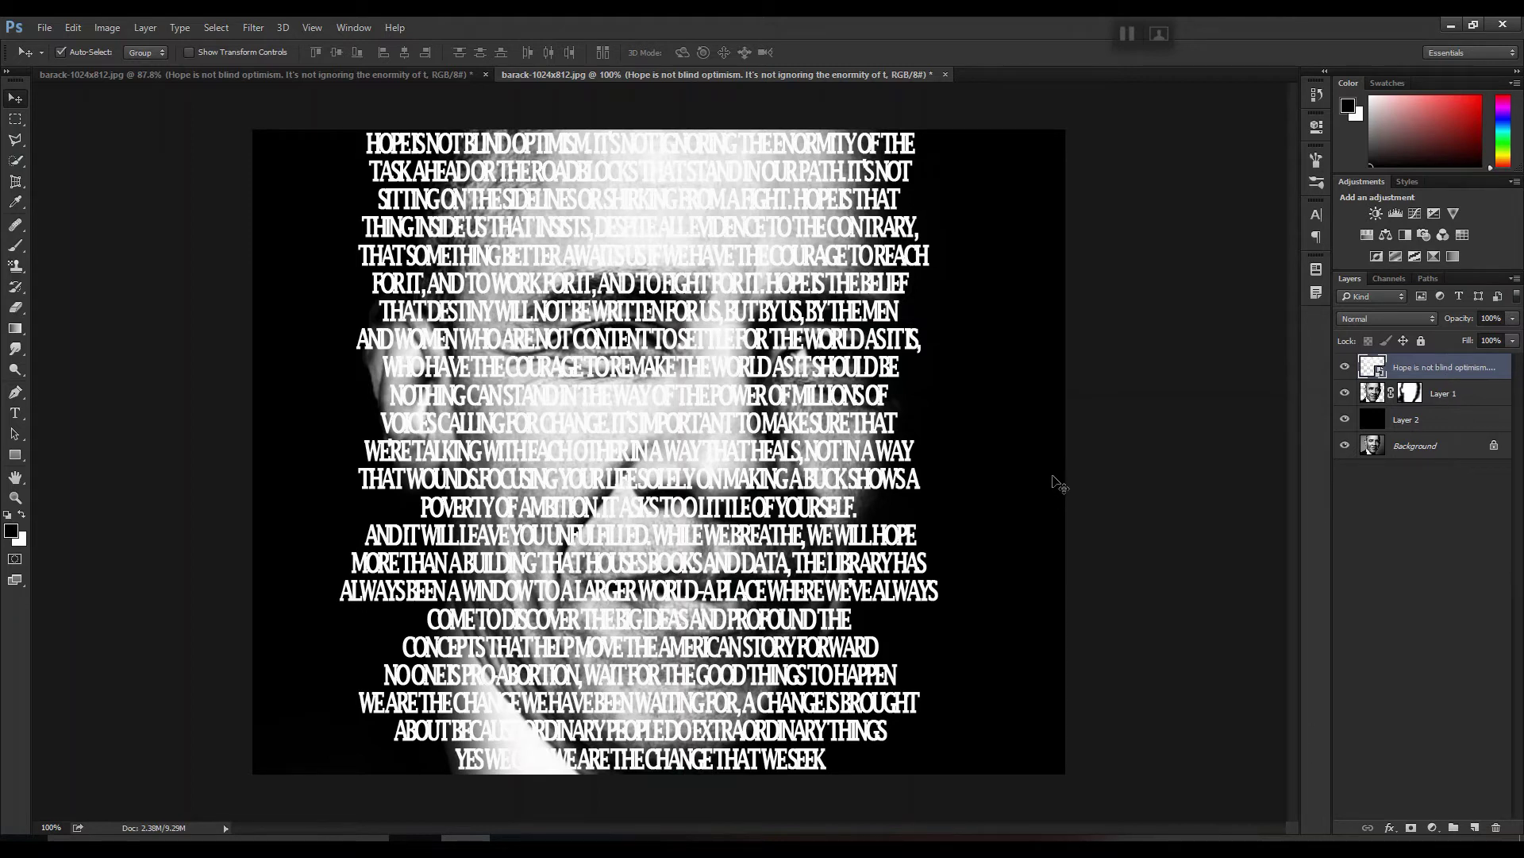
# Apply a Displace filter to the quote smart object with scales of 5, Stretch To Fit and Repeat Edge Pixels, loading the displacement map.
pyautogui.scroll(-1, 1060, 484)
pyautogui.click(253, 27)
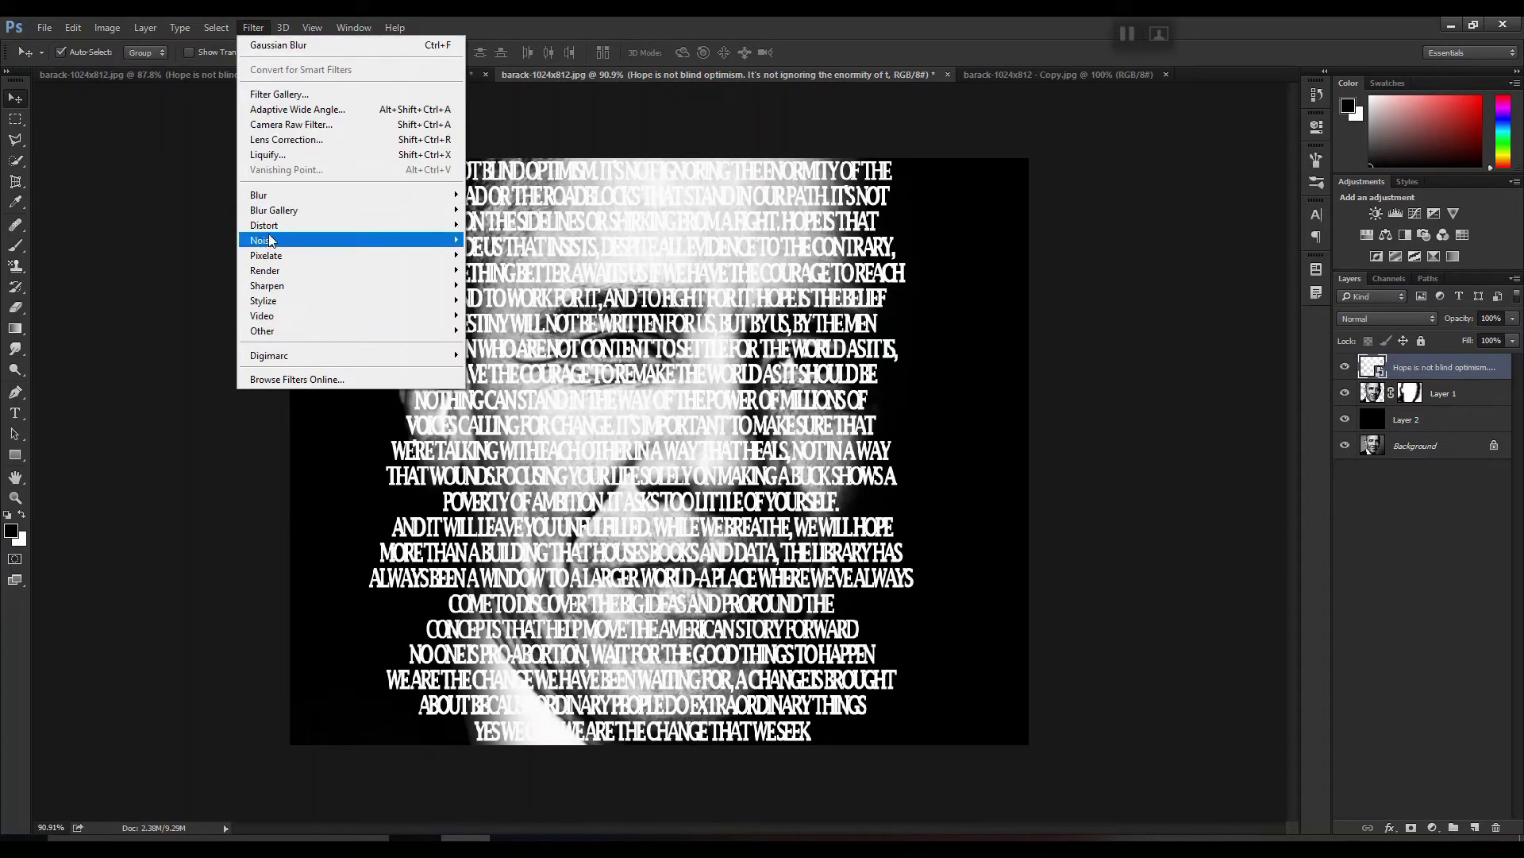
pyautogui.moveTo(328, 231)
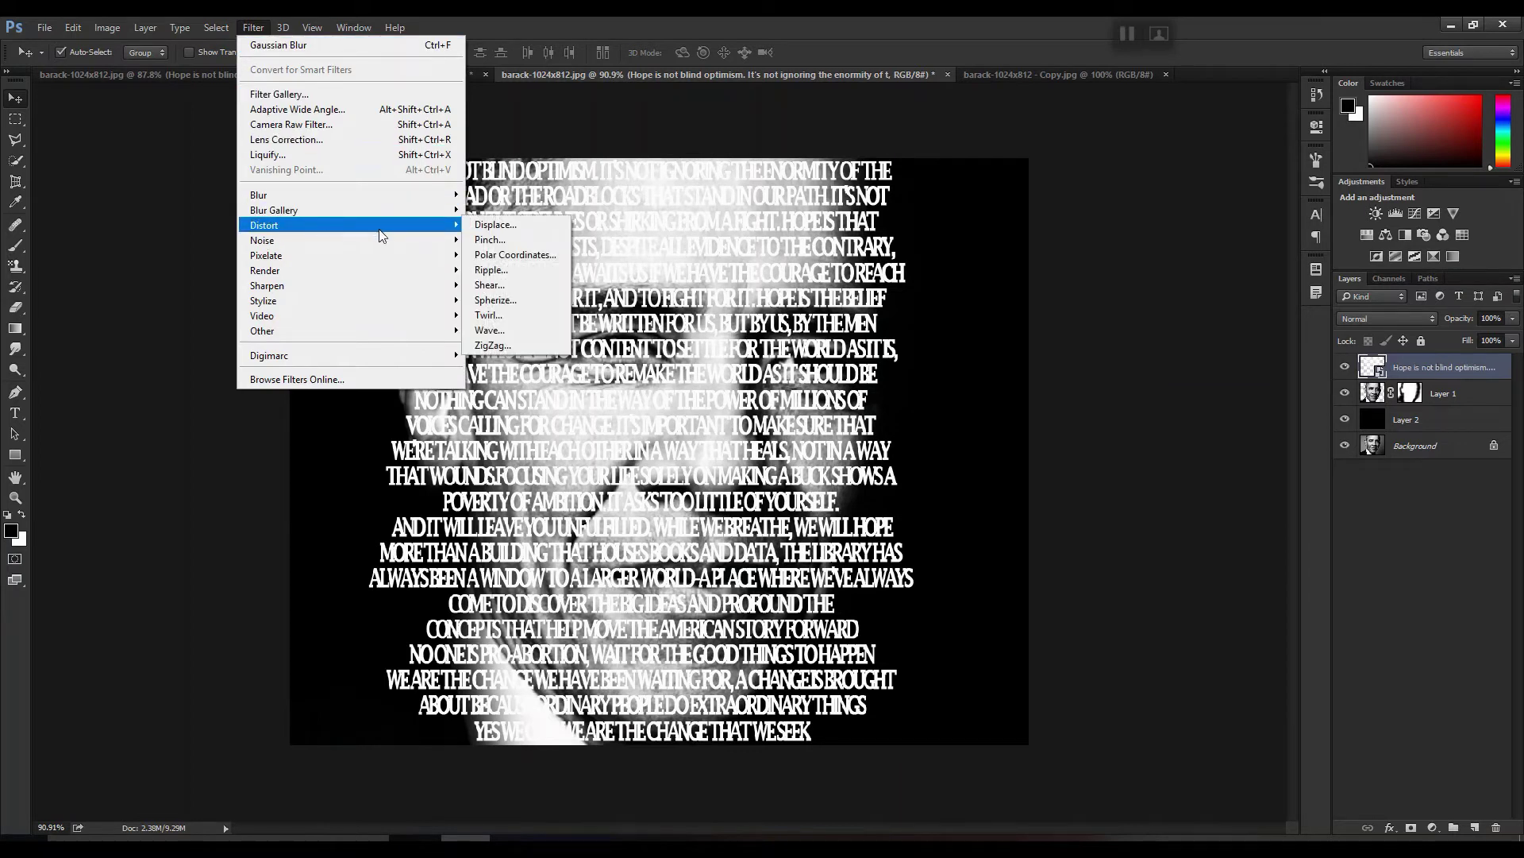
pyautogui.click(484, 229)
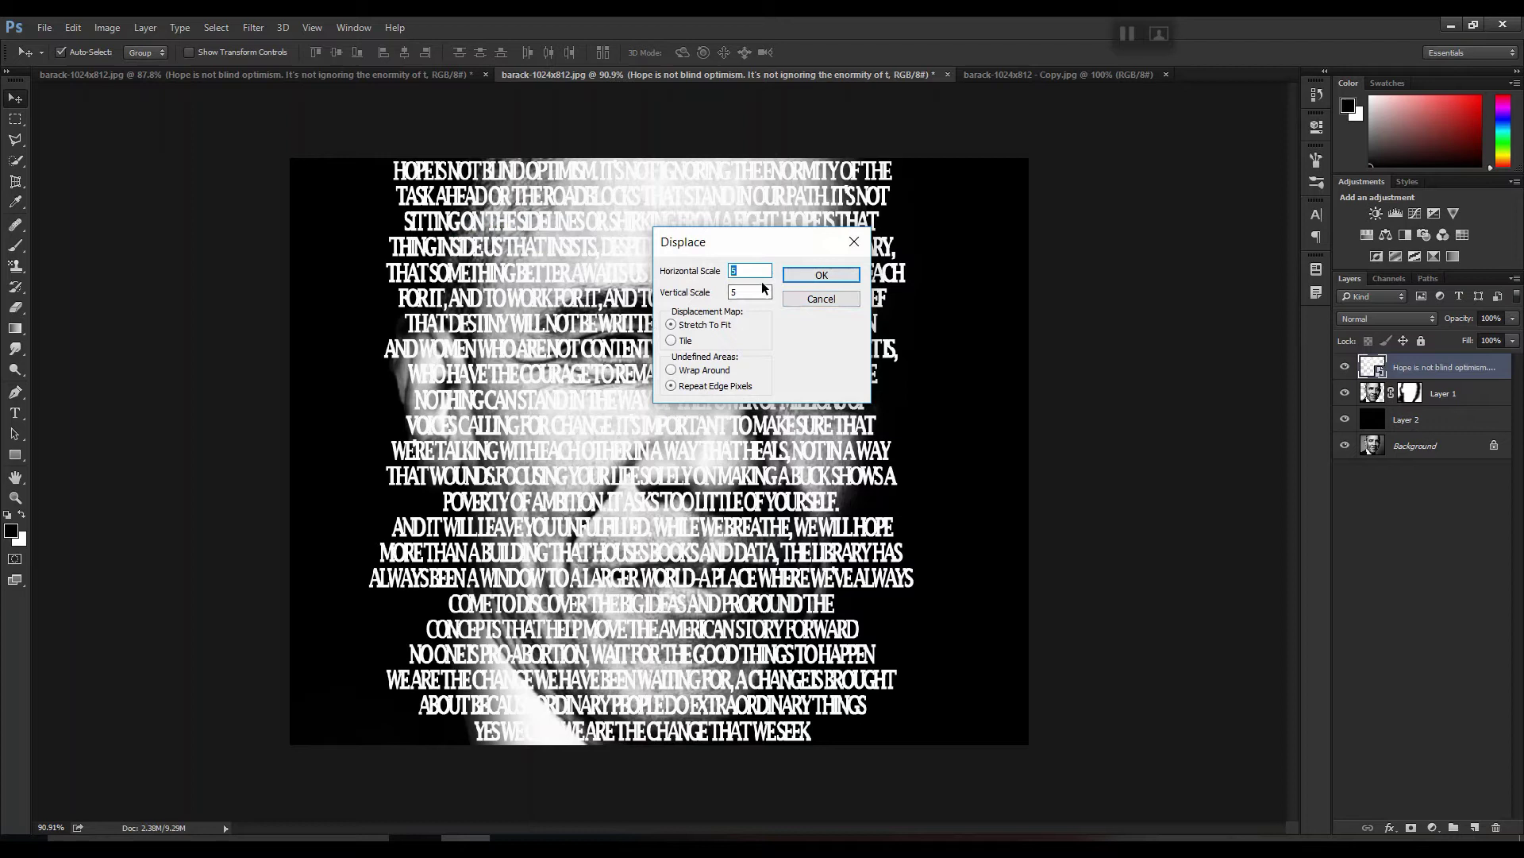
pyautogui.click(822, 276)
pyautogui.click(822, 276)
pyautogui.click(253, 197)
pyautogui.click(595, 462)
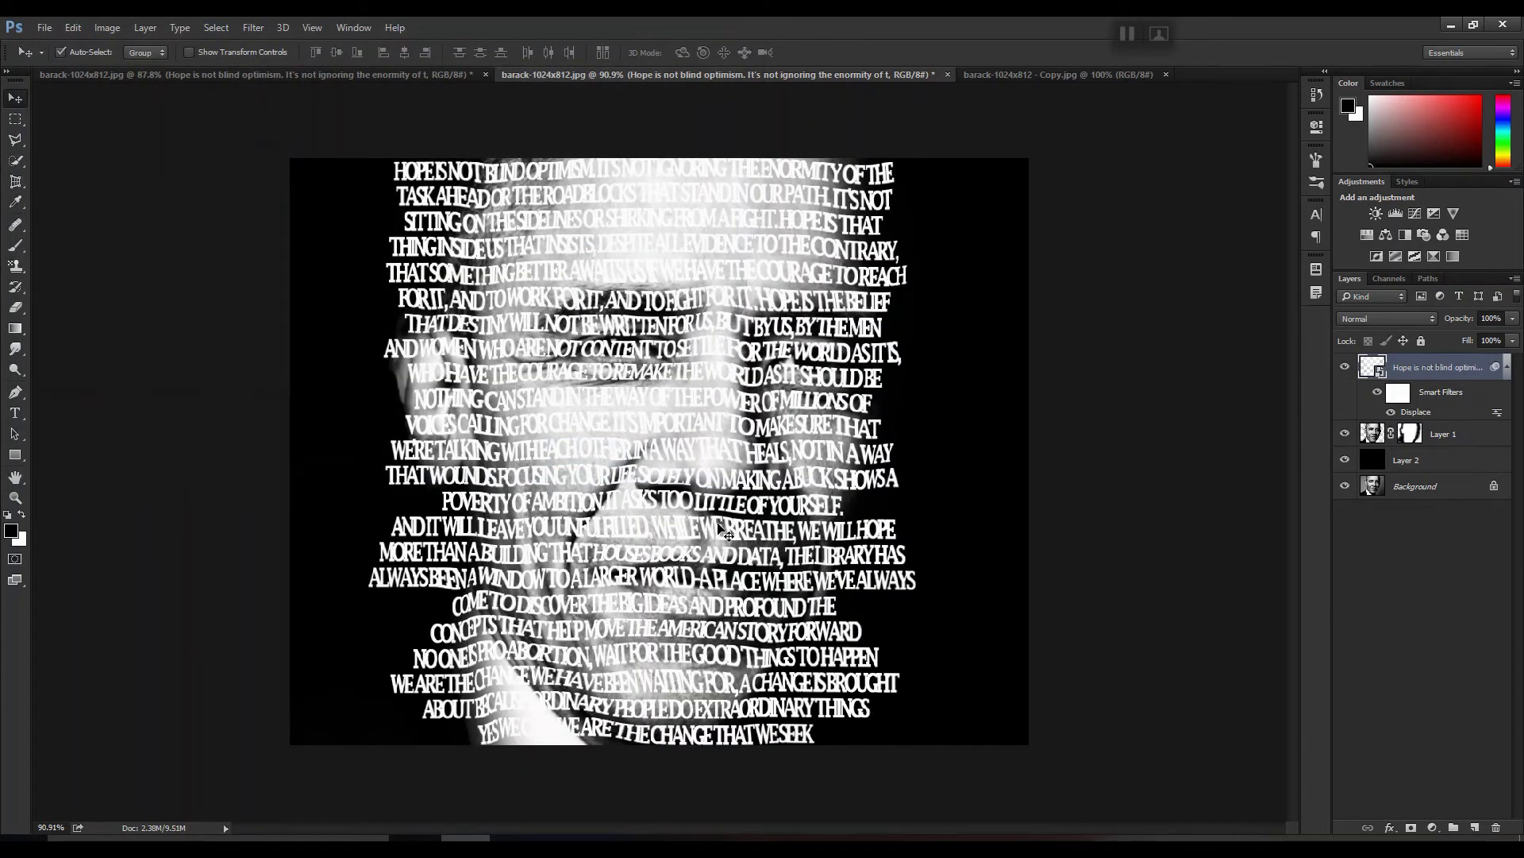
# Hide the quote layer and stamp the visible portrait into a new layer above Layer 1.
pyautogui.scroll(4, 693, 468)
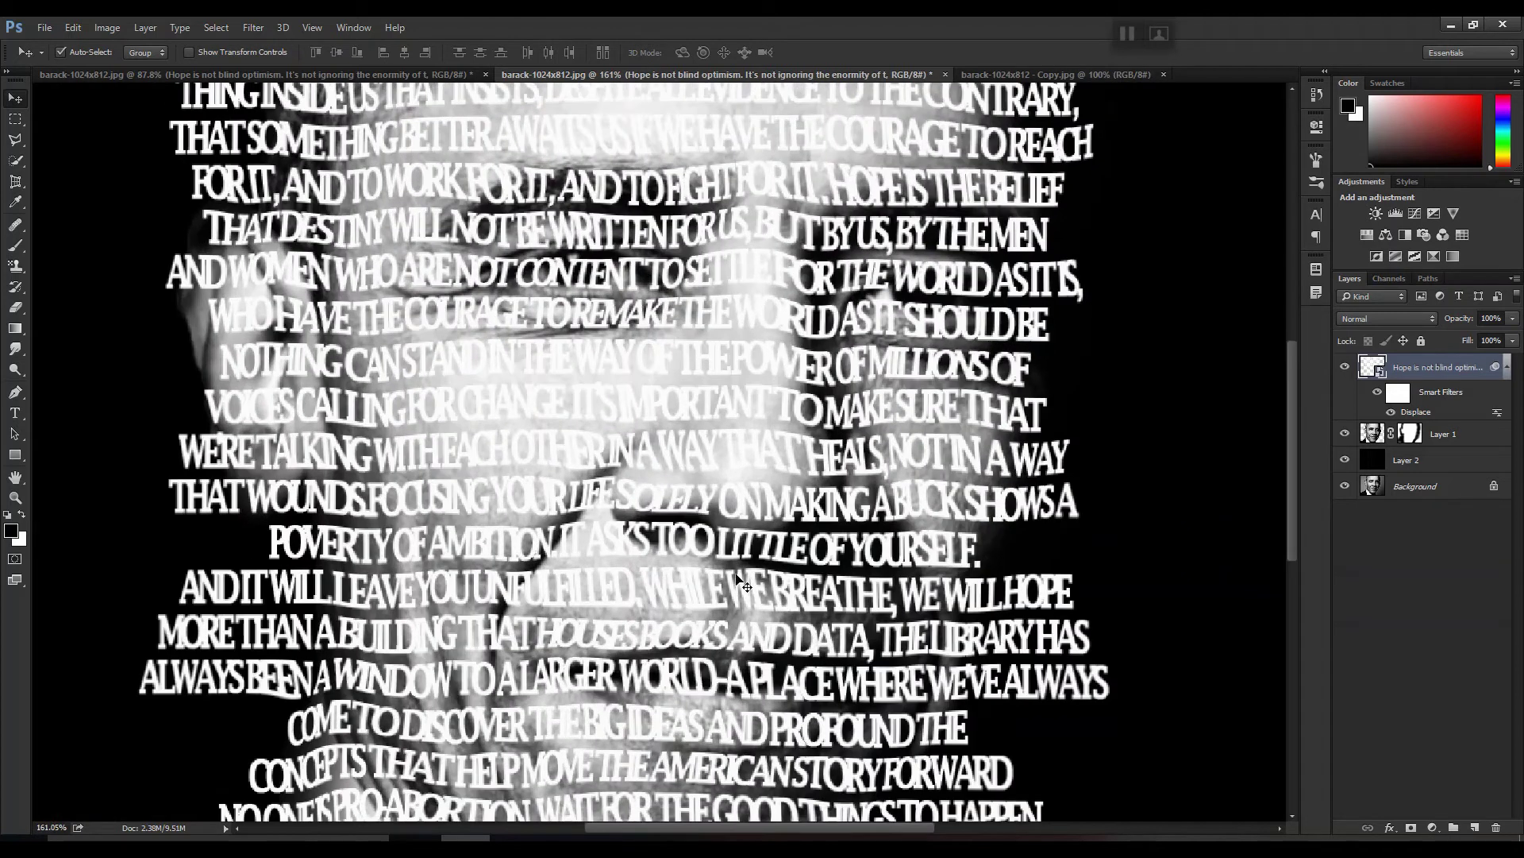
pyautogui.scroll(-3, 601, 563)
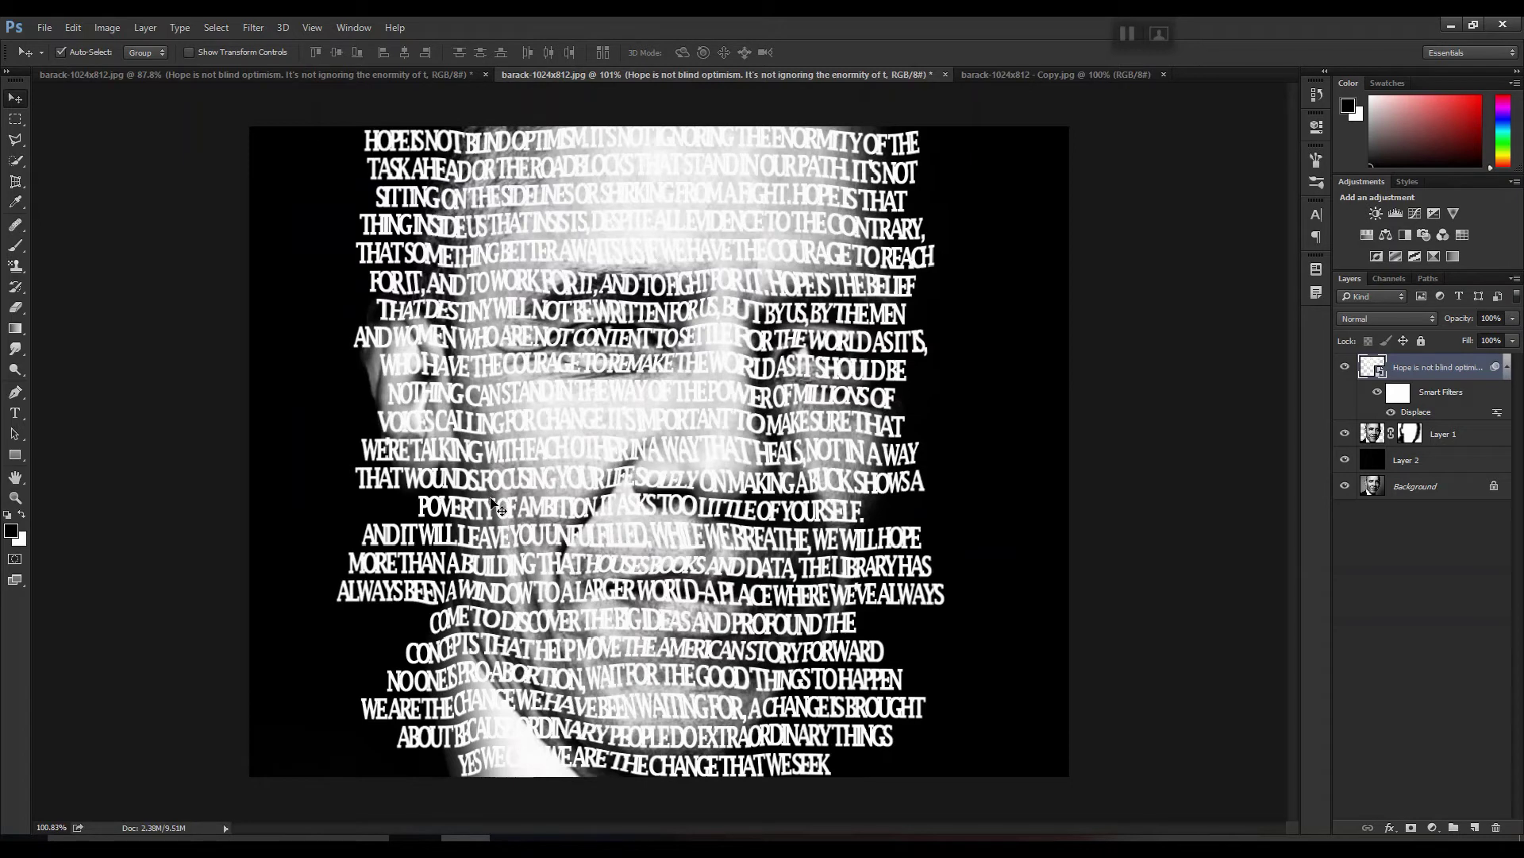
pyautogui.click(1344, 369)
pyautogui.click(1367, 445)
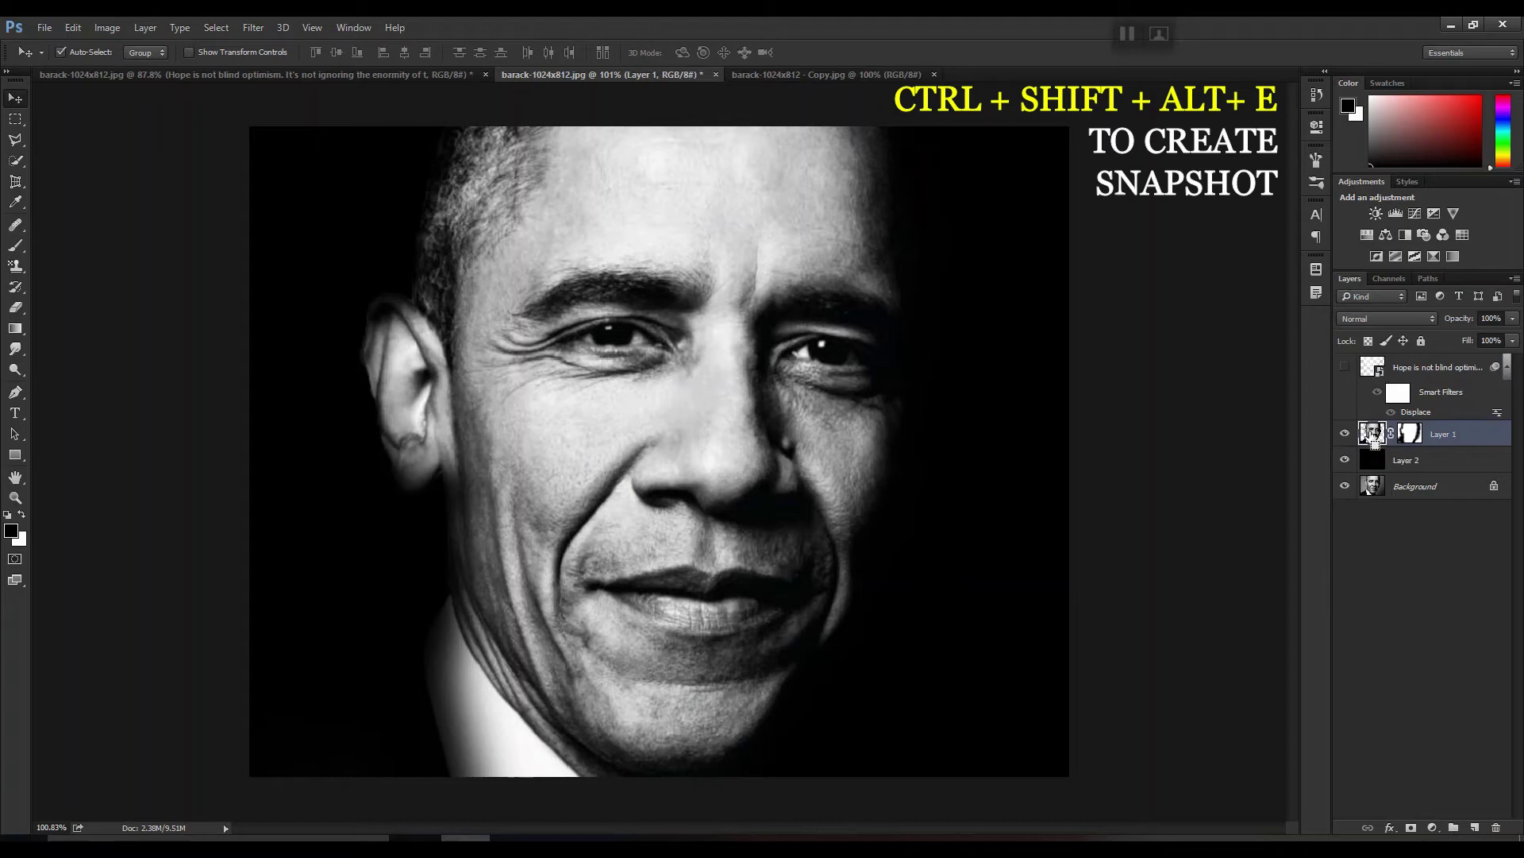
pyautogui.hotkey('ctrl', 'shift', 'alt', 'e')
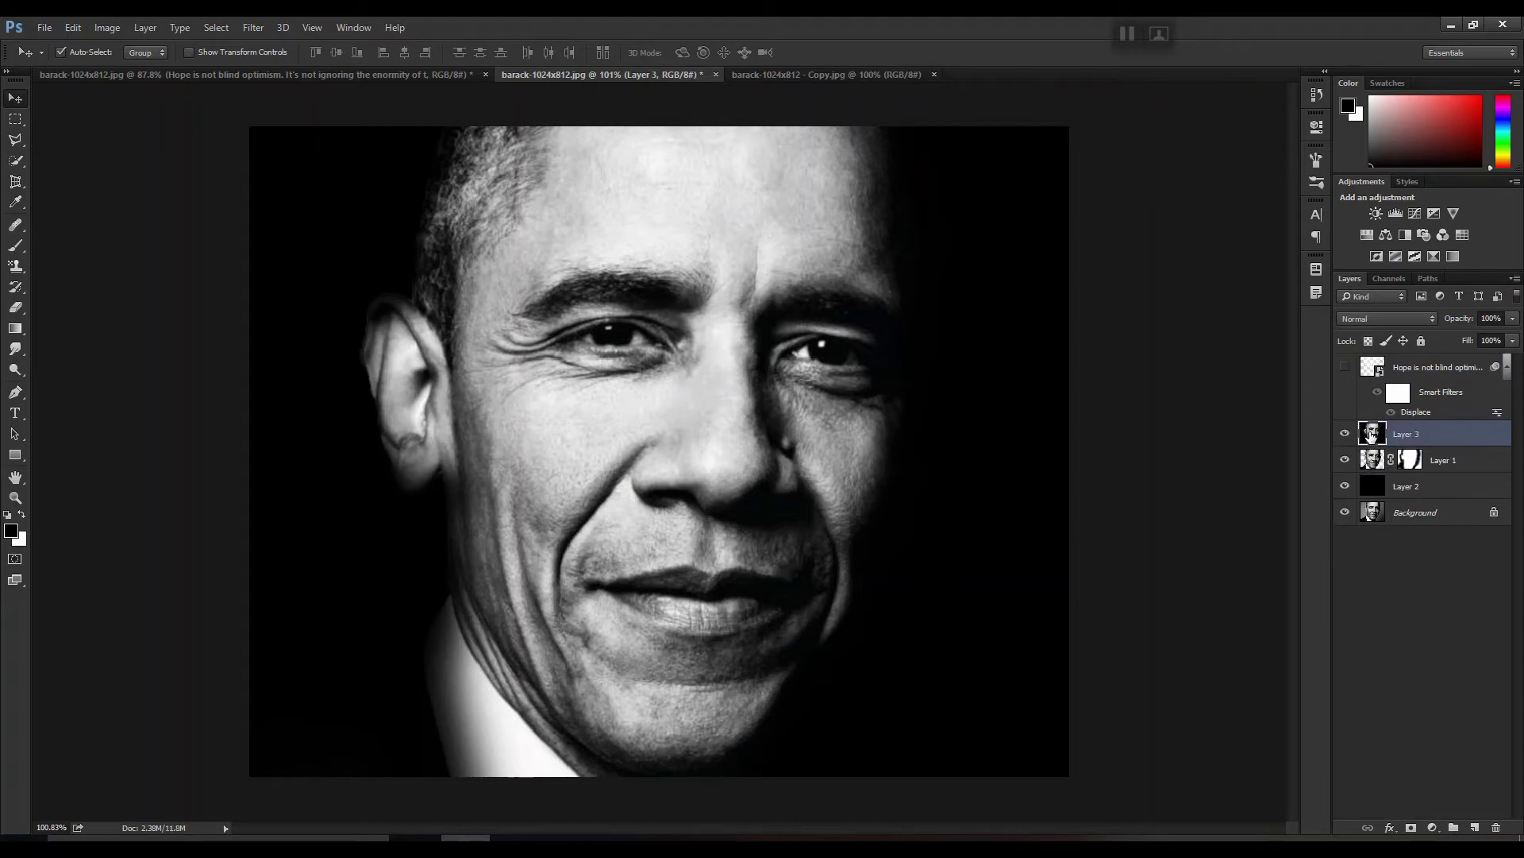
# Set the stamped portrait layer to Linear Burn, move it above the quote layer and show the quote again.
pyautogui.click(1384, 316)
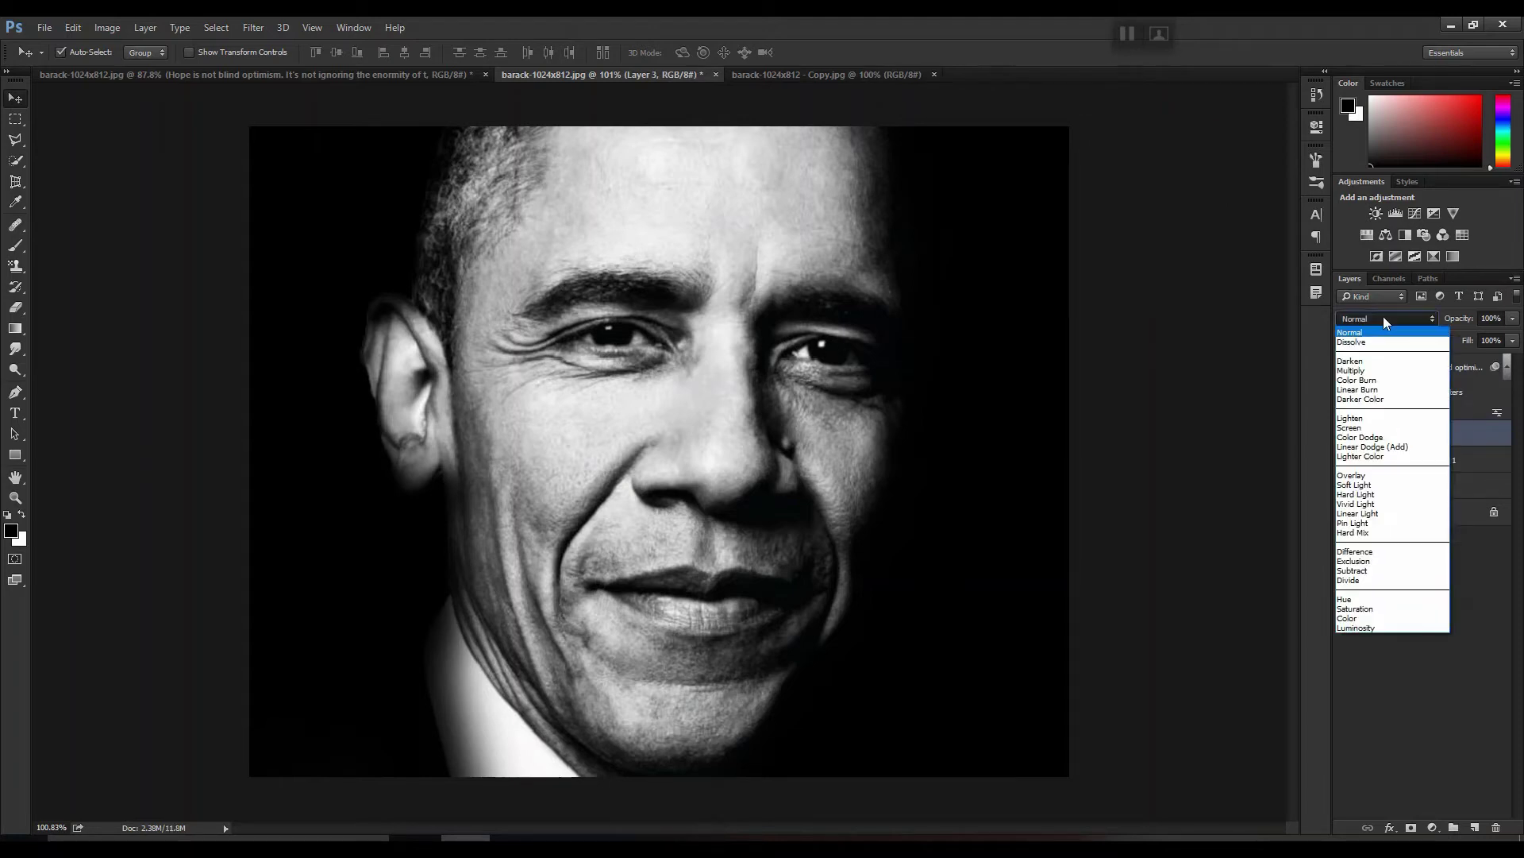
pyautogui.click(1394, 368)
pyautogui.moveTo(1407, 439); pyautogui.dragTo(1400, 364)
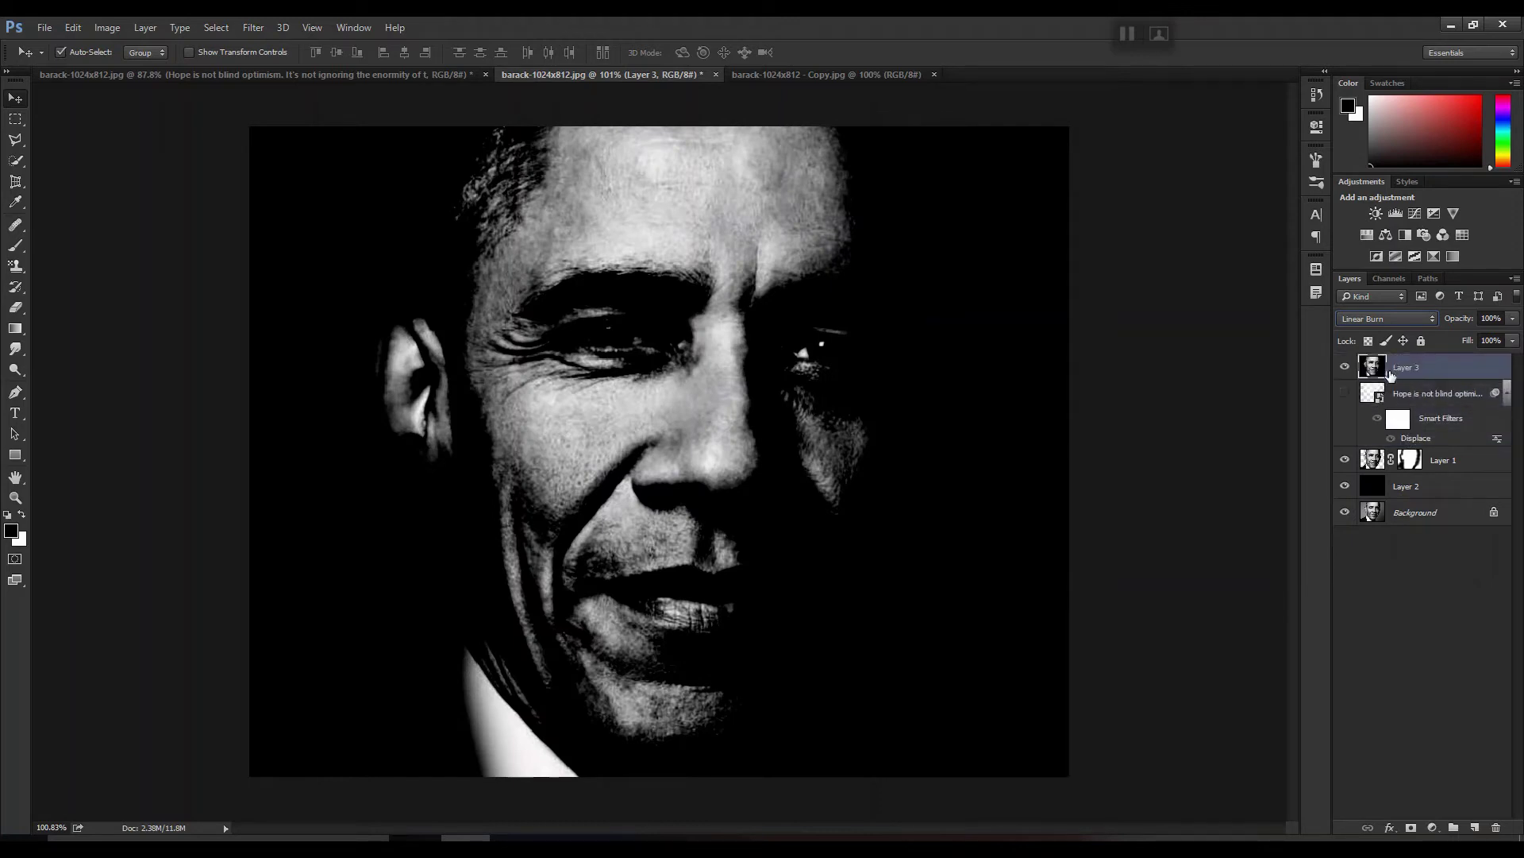
pyautogui.click(1346, 394)
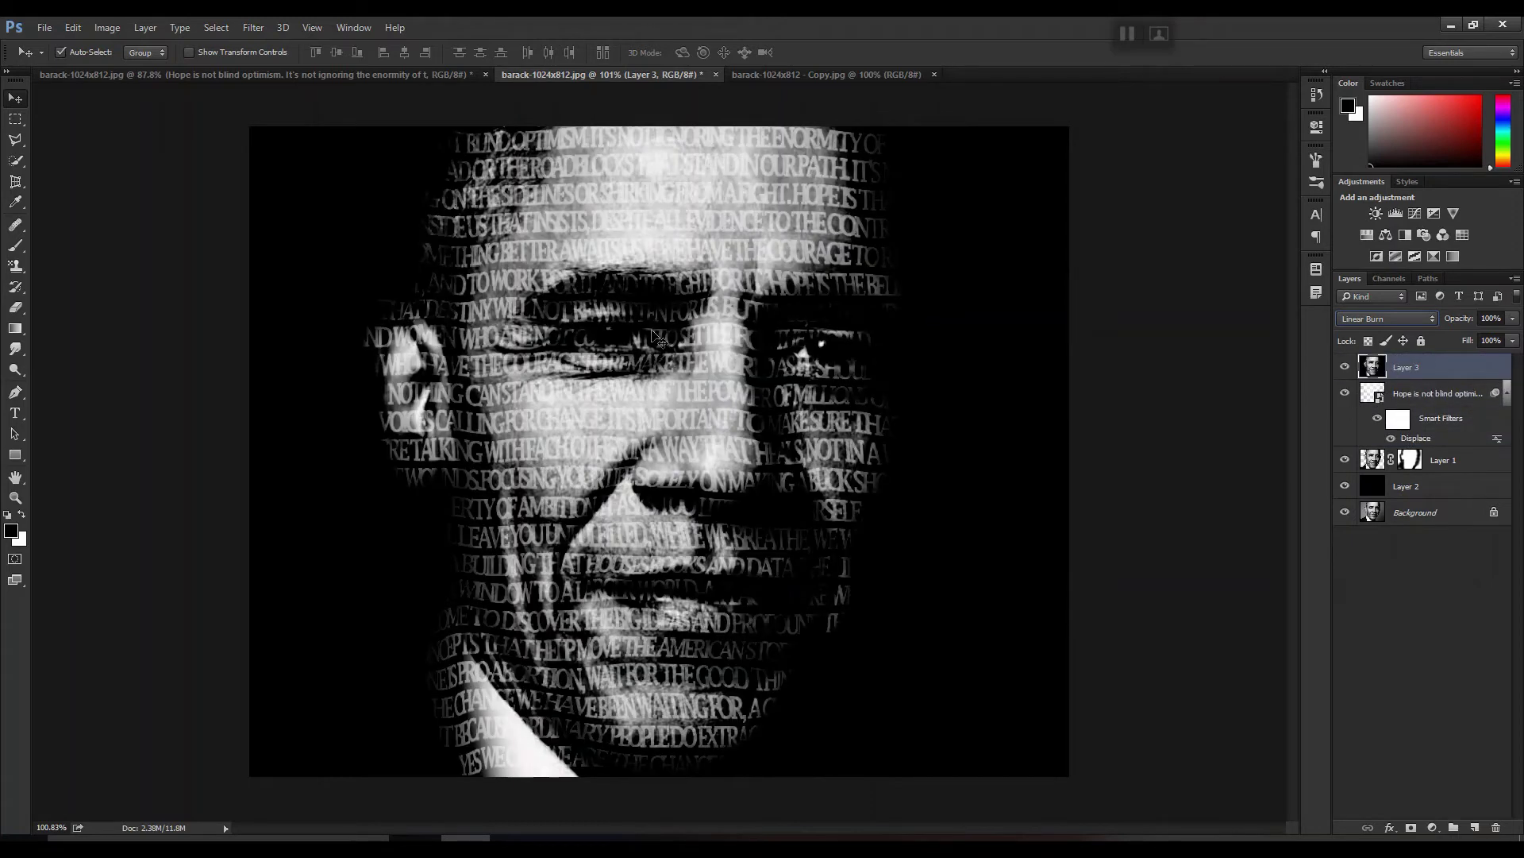
# Lower the opacity of Layer 1 to 43%.
pyautogui.click(1387, 456)
pyautogui.click(1512, 318)
pyautogui.moveTo(1481, 336)
pyautogui.mouseDown()
pyautogui.moveTo(1448, 329)
pyautogui.moveTo(1466, 333)
pyautogui.mouseUp()
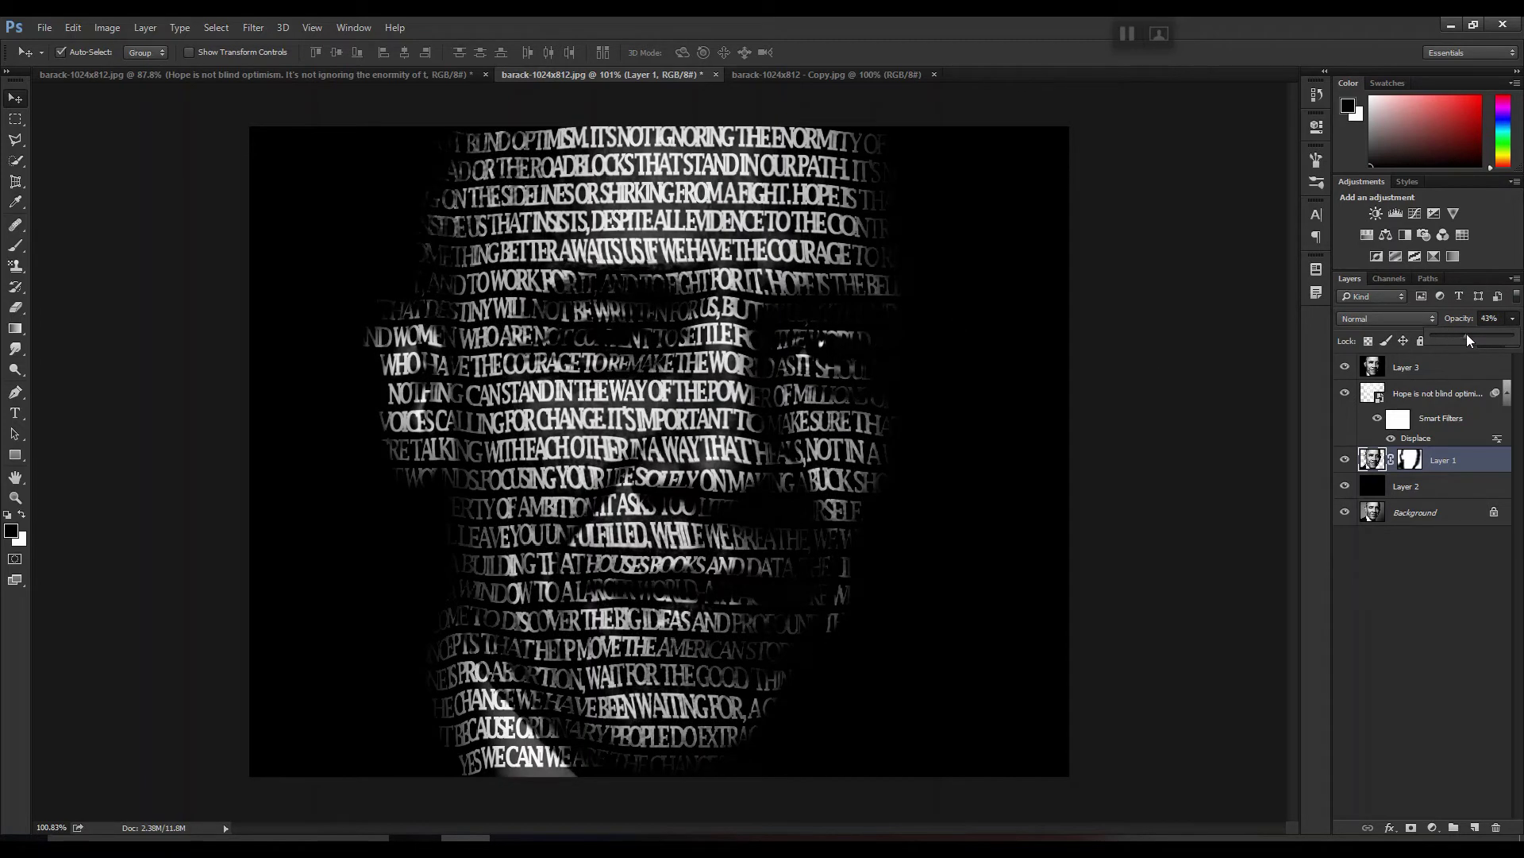
pyautogui.scroll(-2, 652, 415)
pyautogui.click(1514, 318)
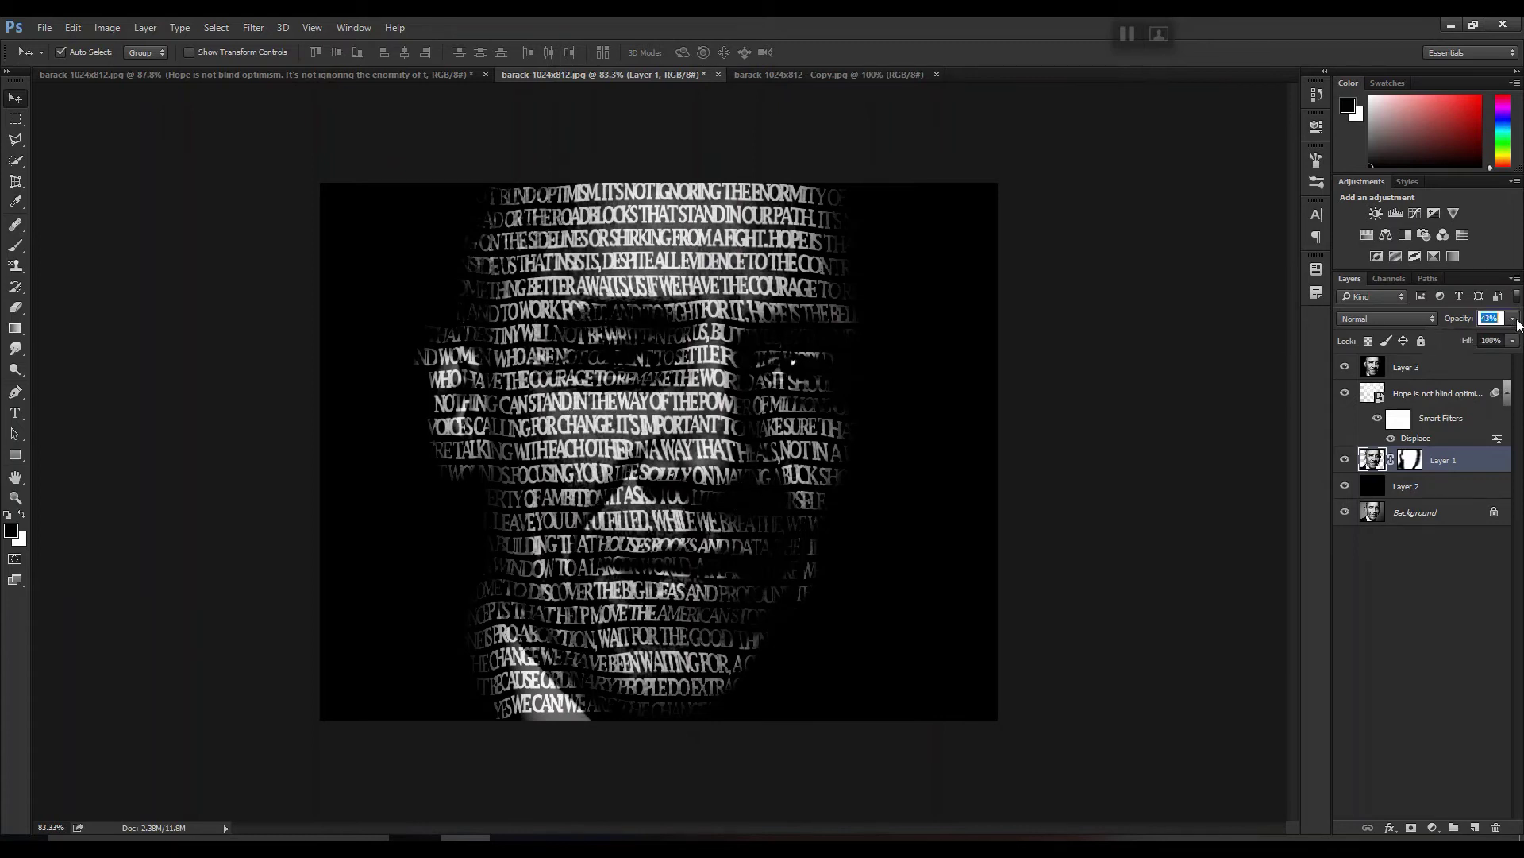
# Add a Levels adjustment layer above Layer 3 and set its white input level to 200.
pyautogui.hotkey('alt', ']')
pyautogui.hotkey('alt', ']')
pyautogui.click(1432, 827)
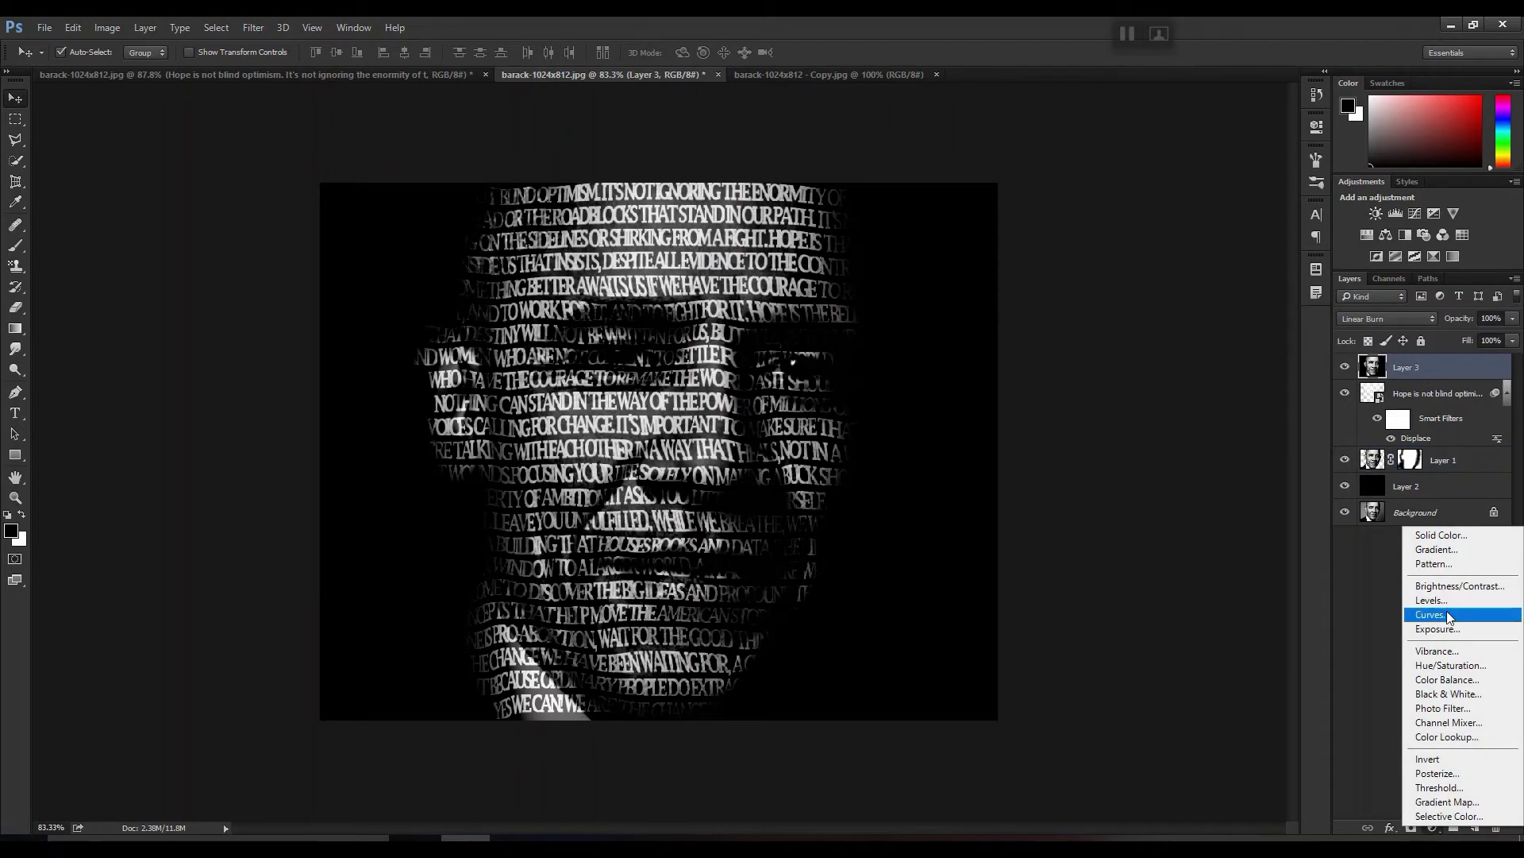
pyautogui.click(1432, 600)
pyautogui.moveTo(1276, 276); pyautogui.dragTo(1243, 276)
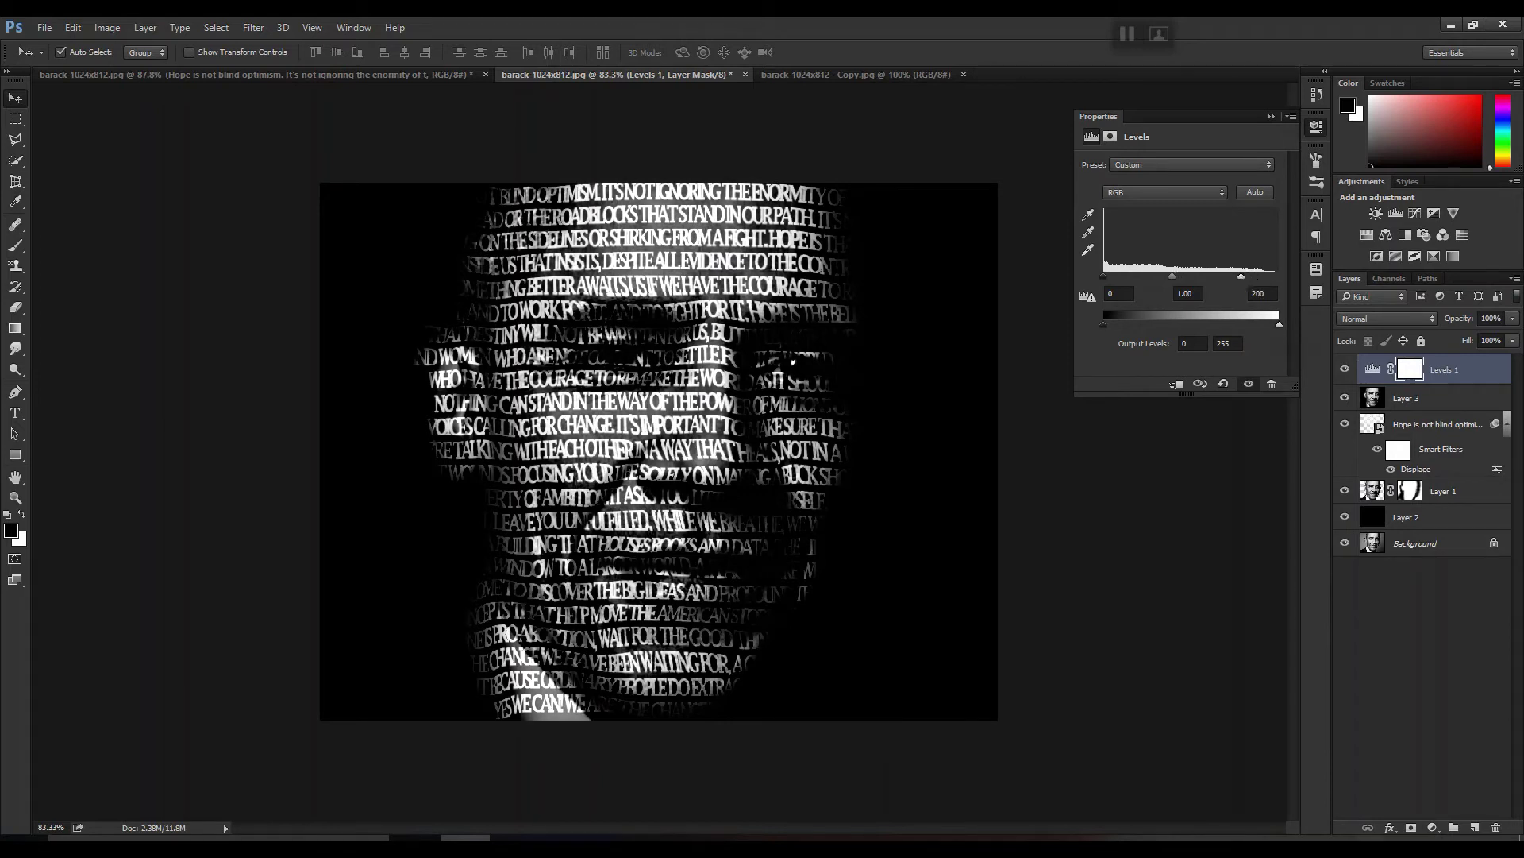
pyautogui.click(1270, 116)
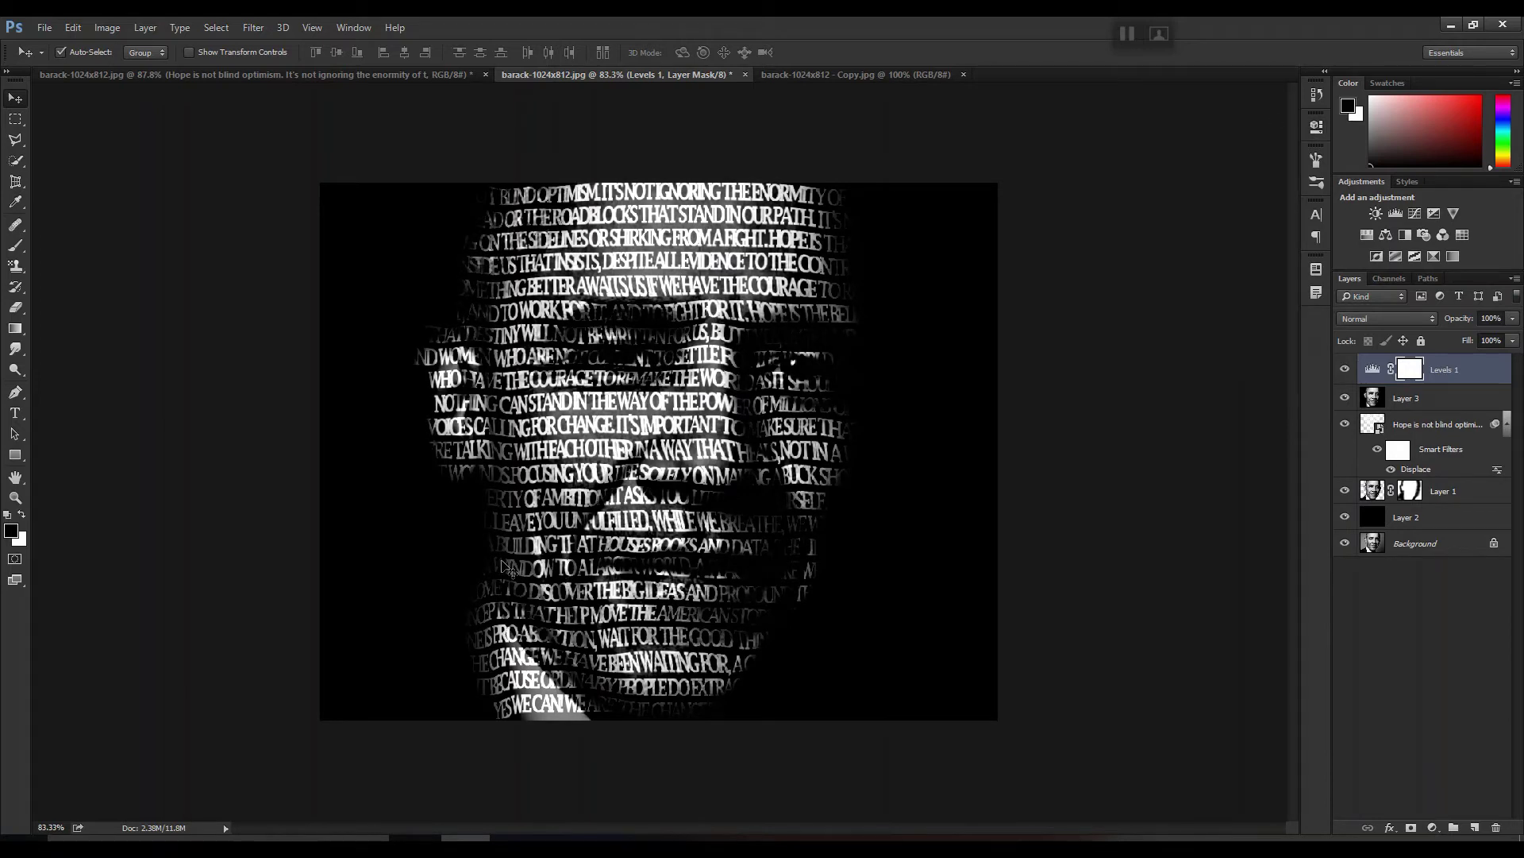
# Set the quote's Displace horizontal scale to 10 and increase the vertical scale, reloading the displacement map each time.
pyautogui.doubleClick(1415, 470)
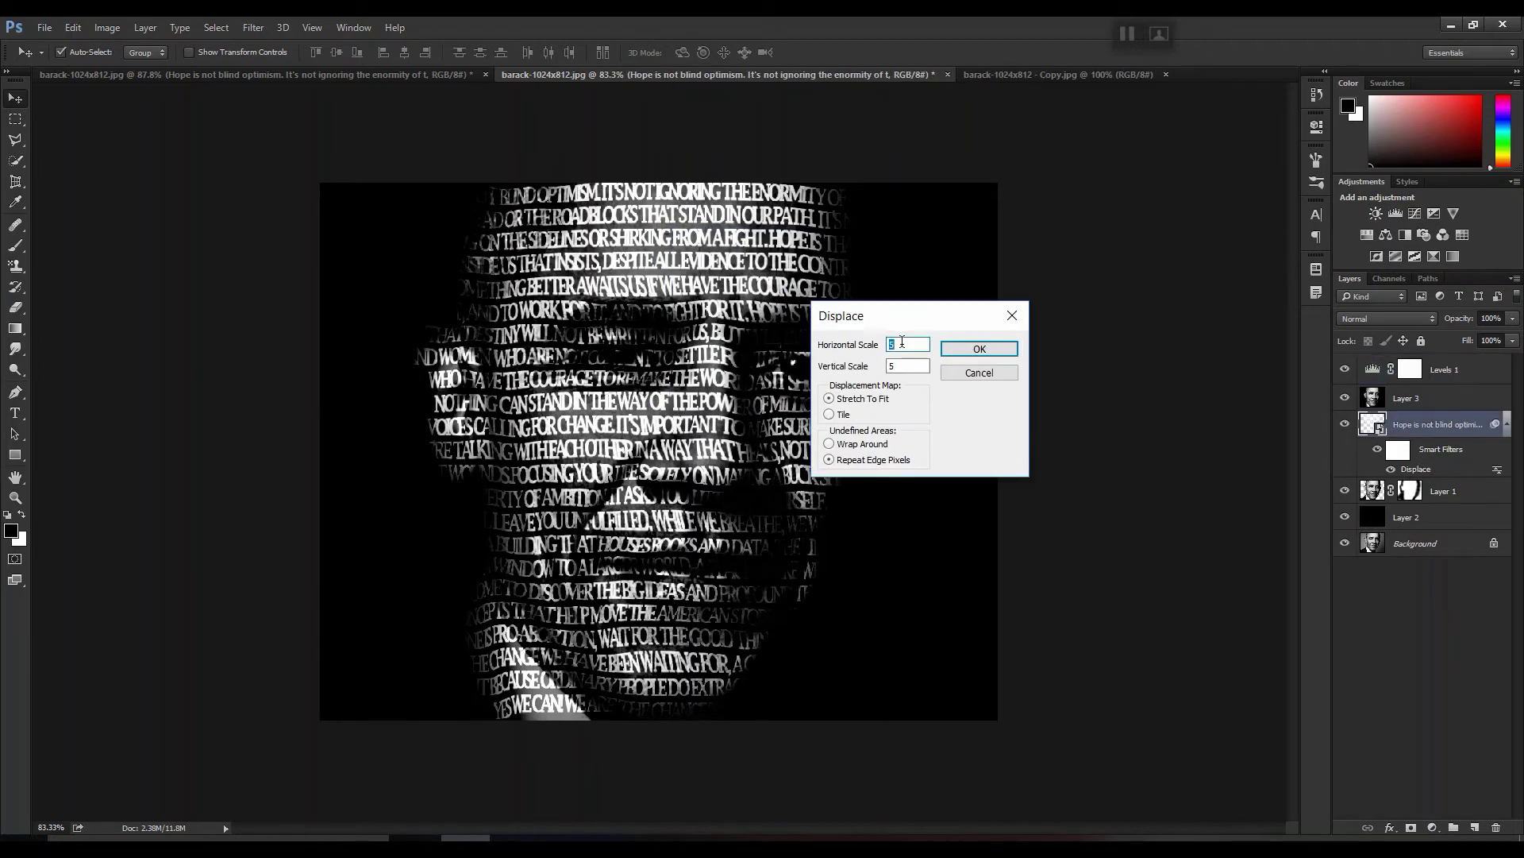
pyautogui.press('Return')
pyautogui.click(231, 182)
pyautogui.click(620, 459)
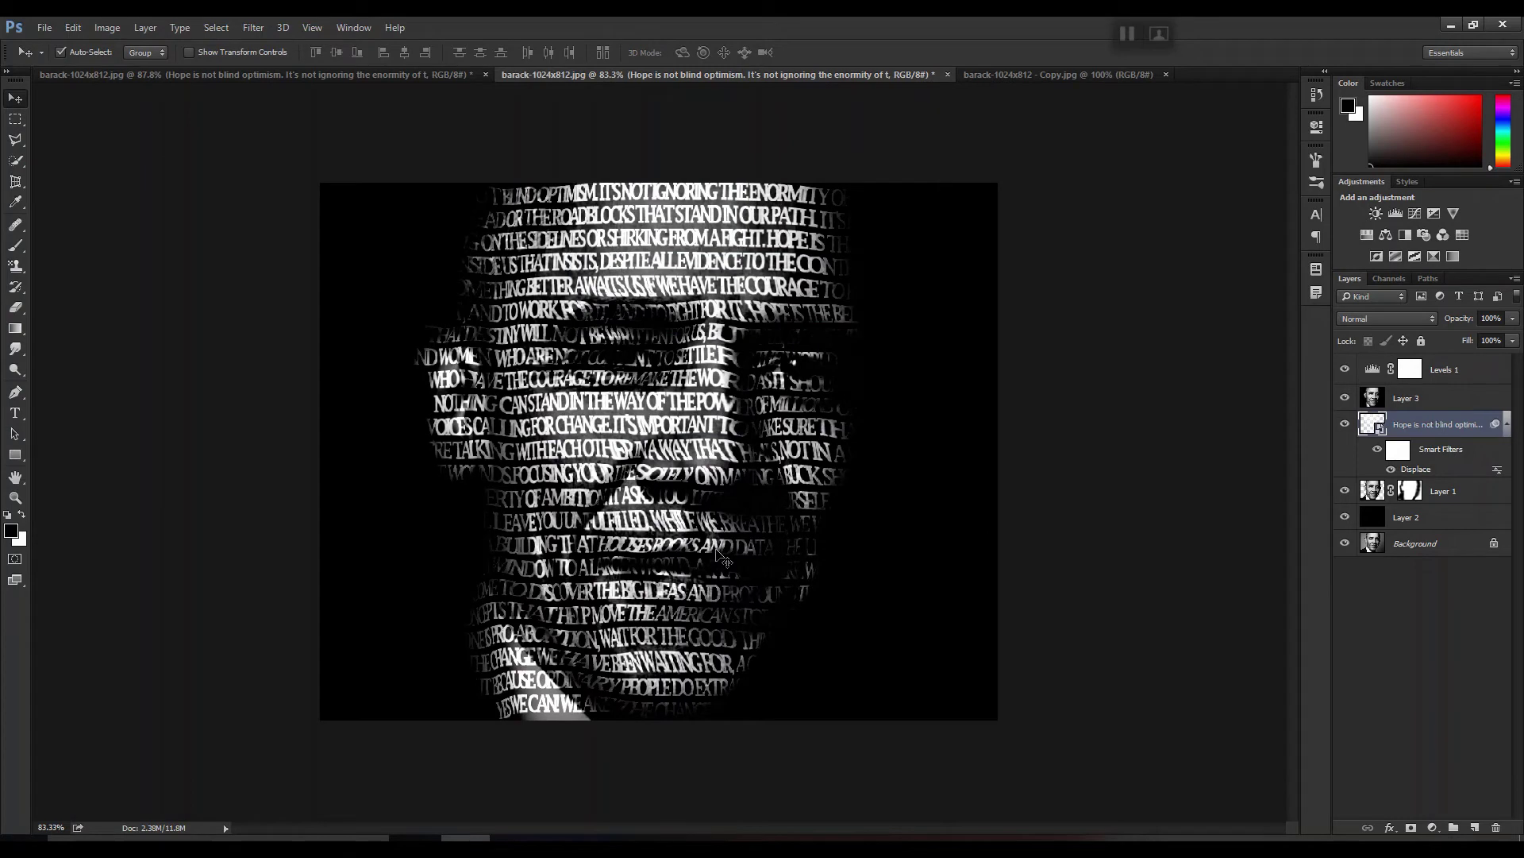
pyautogui.doubleClick(1422, 470)
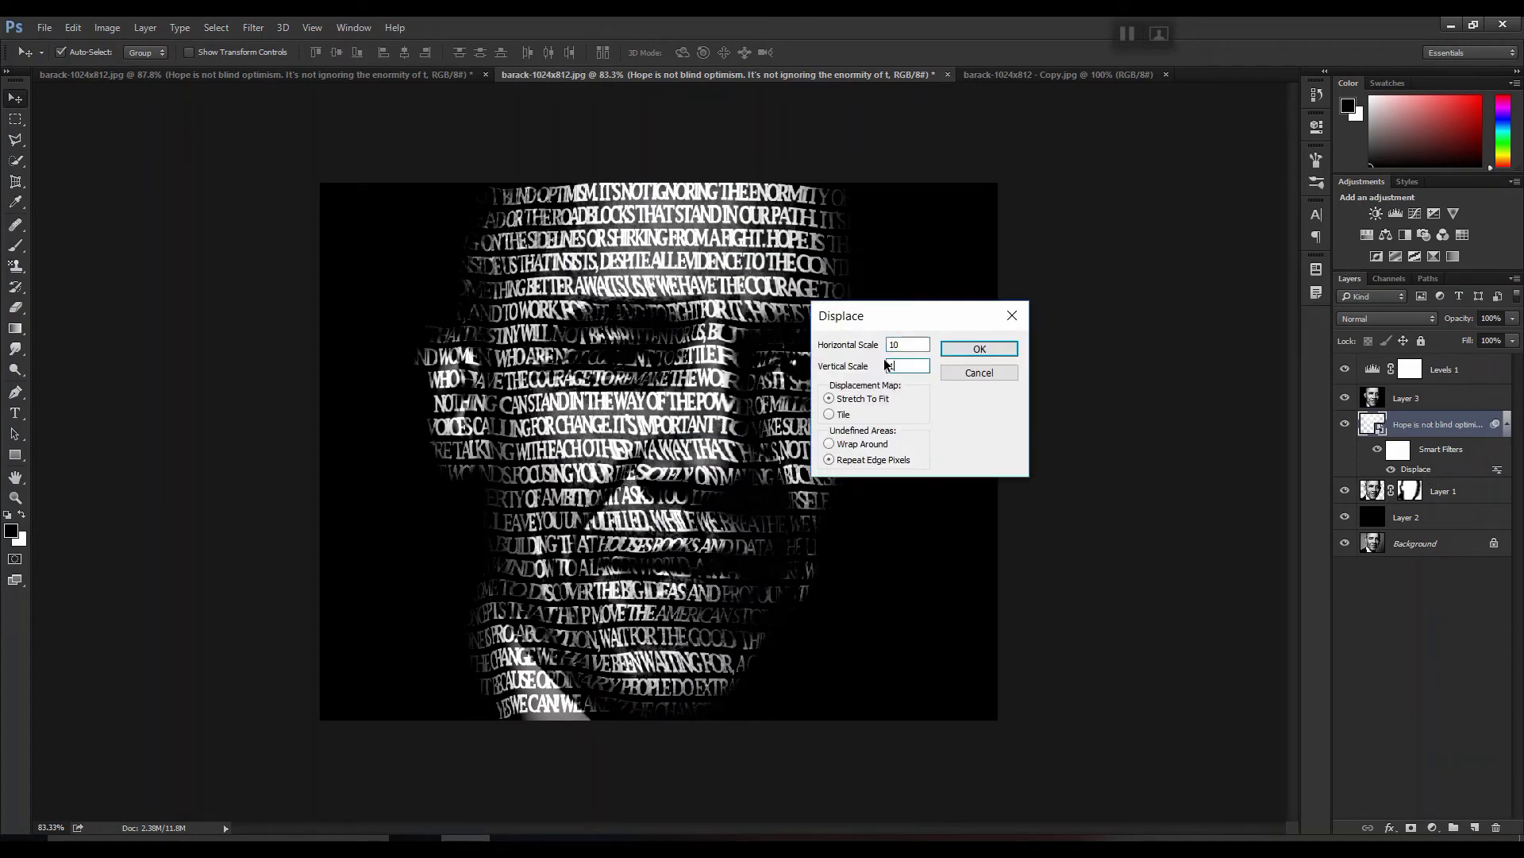
pyautogui.press('Return')
pyautogui.doubleClick(238, 173)
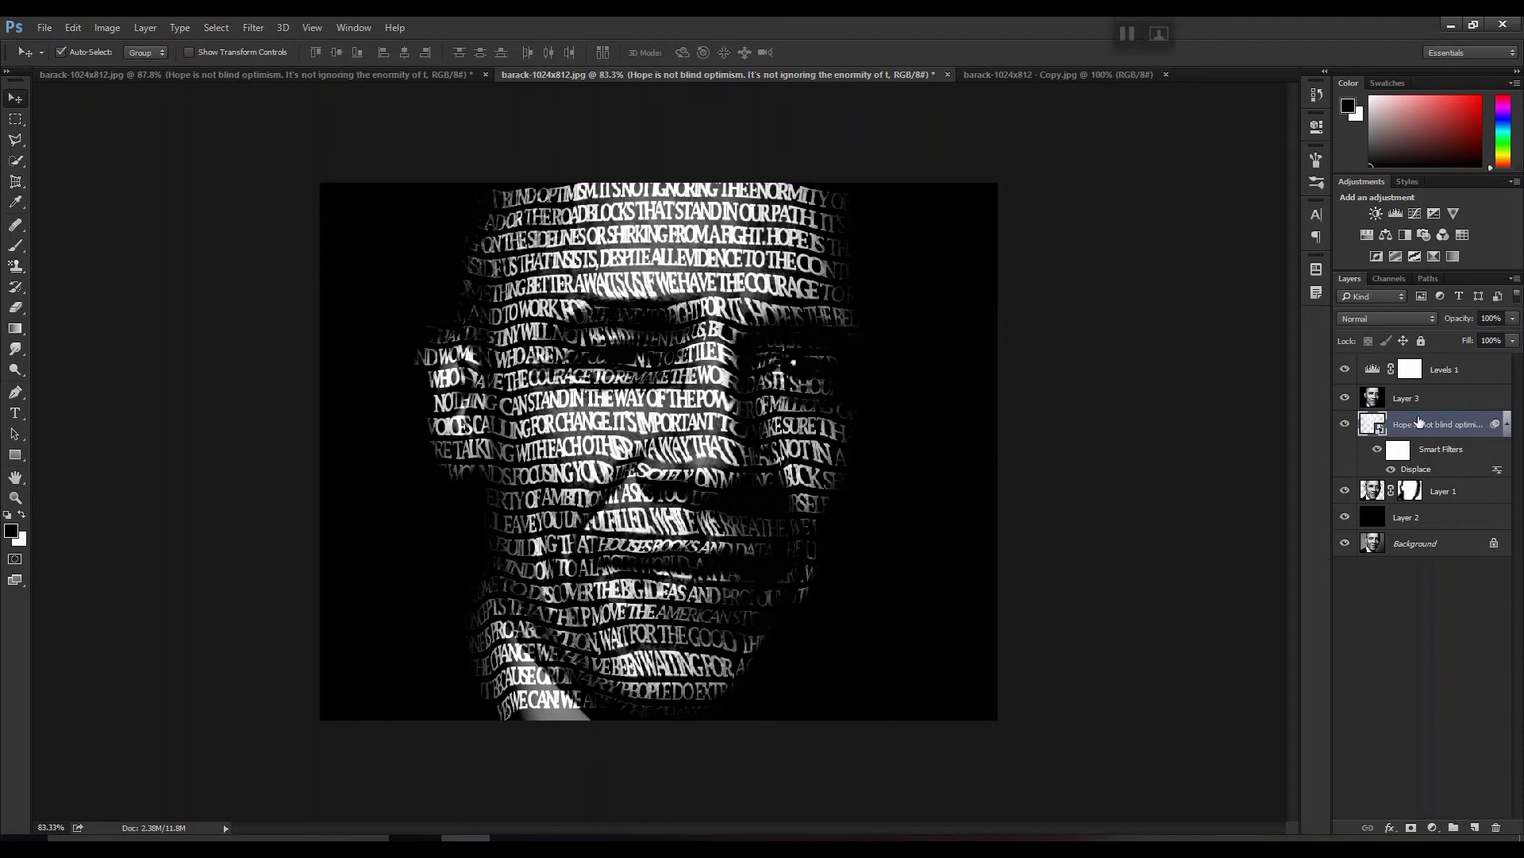
# Stretch the quote layer slightly downward and Layer 3 slightly upward so that both cover the canvas edges.
pyautogui.hotkey('ctrl', 't')
pyautogui.moveTo(641, 716); pyautogui.dragTo(635, 720)
pyautogui.press('Return')
pyautogui.click(709, 300)
pyautogui.hotkey('ctrl', 't')
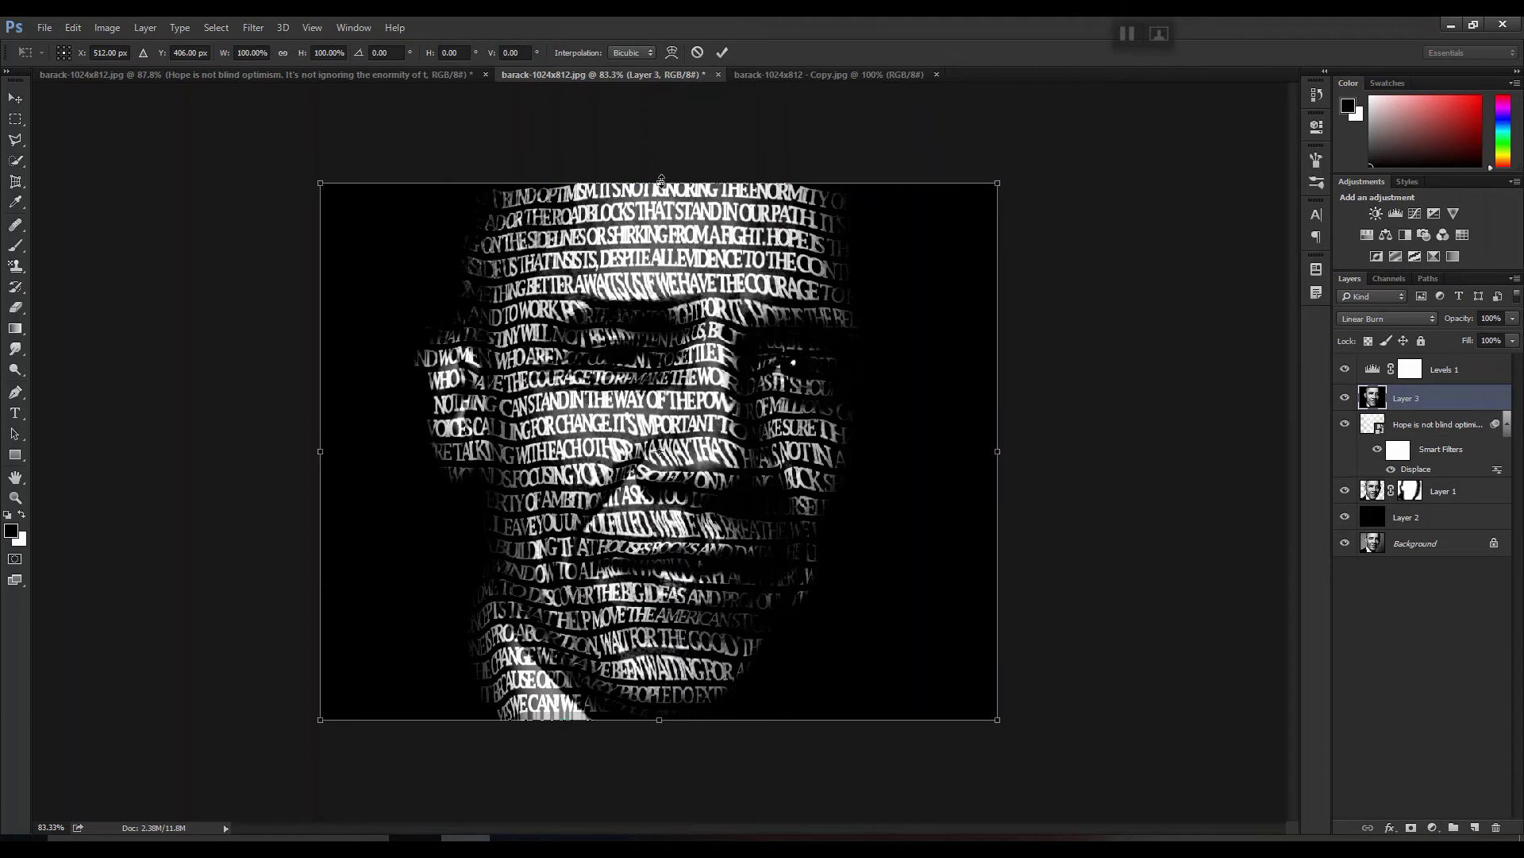
pyautogui.press('Return')
# Duplicate the displaced quote layer and move the copy above Layer 3.
pyautogui.scroll(-2, 669, 561)
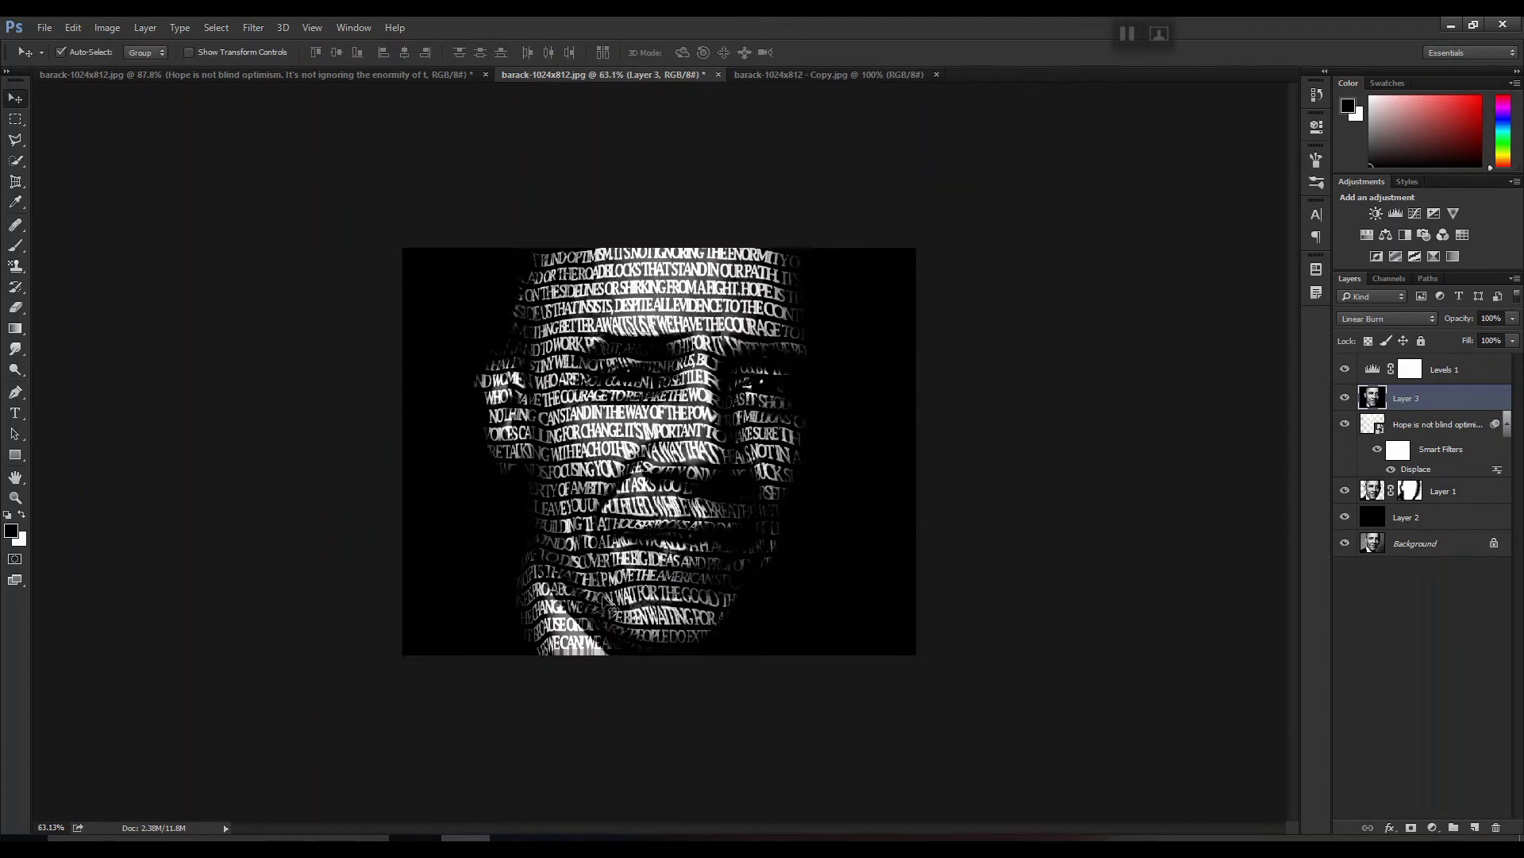
pyautogui.scroll(2, 670, 562)
pyautogui.click(1405, 426)
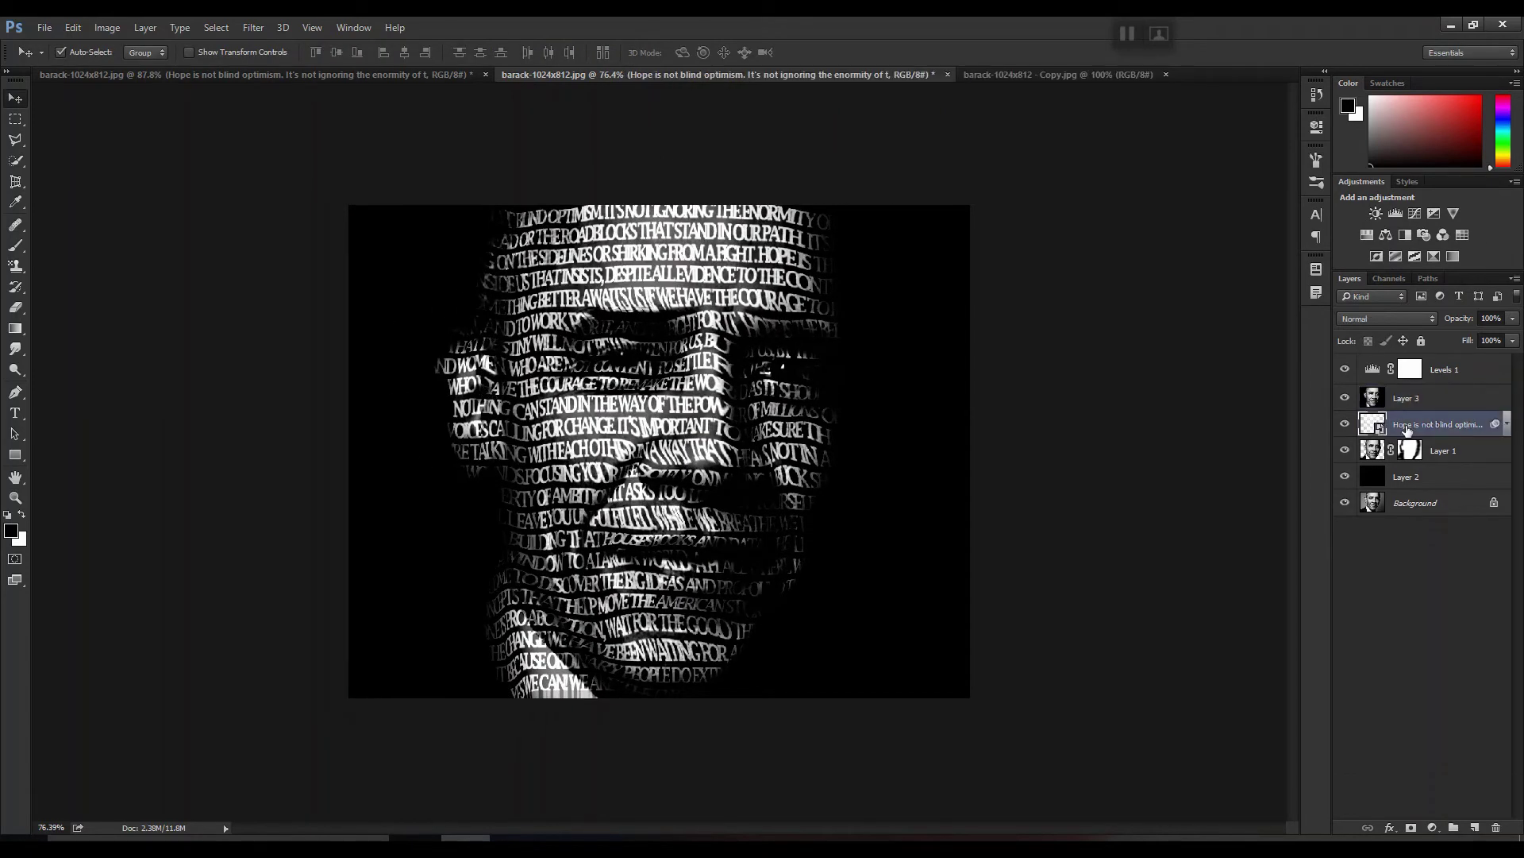
pyautogui.hotkey('ctrl', 'j')
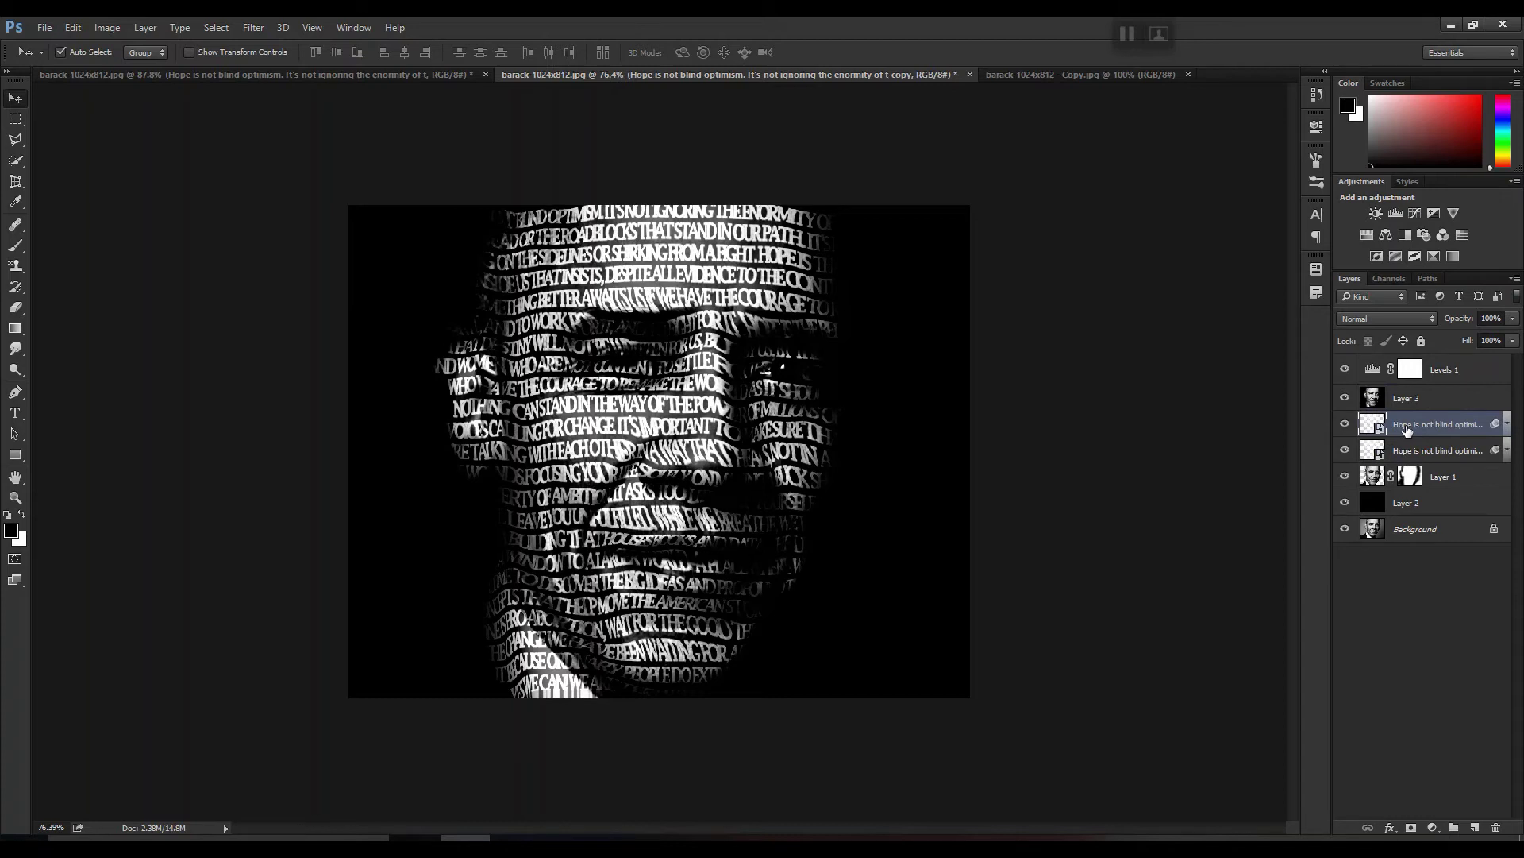
pyautogui.moveTo(1417, 429); pyautogui.dragTo(1411, 400)
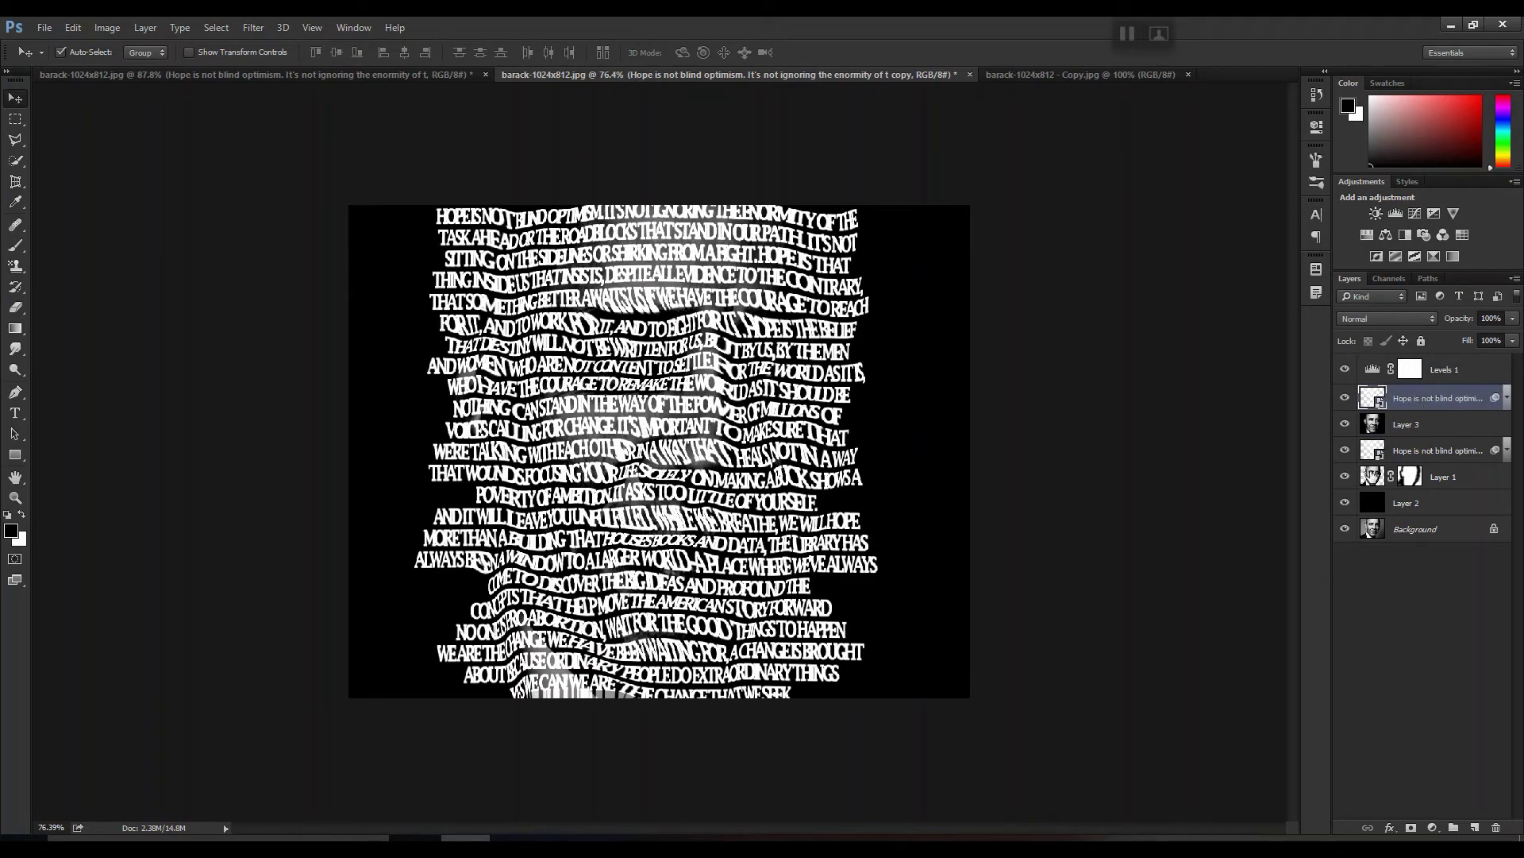
# Load the face area of Layer 1 as a selection and mask that area out of the upper quote copy.
pyautogui.click(1443, 476)
pyautogui.keyDown('ctrl'); pyautogui.click(1372, 476); pyautogui.keyUp('ctrl')
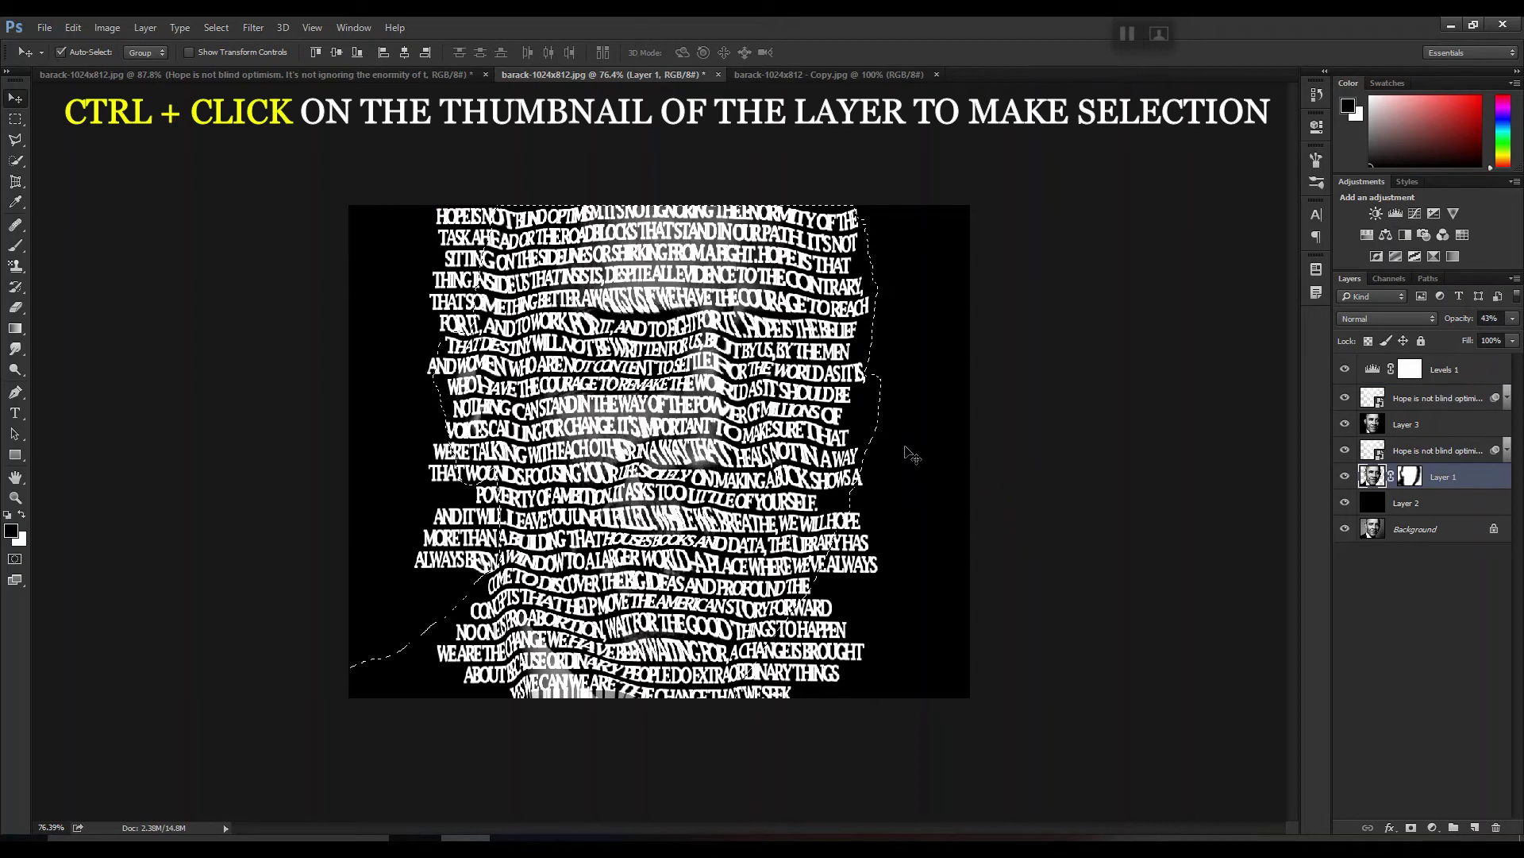
pyautogui.click(1415, 401)
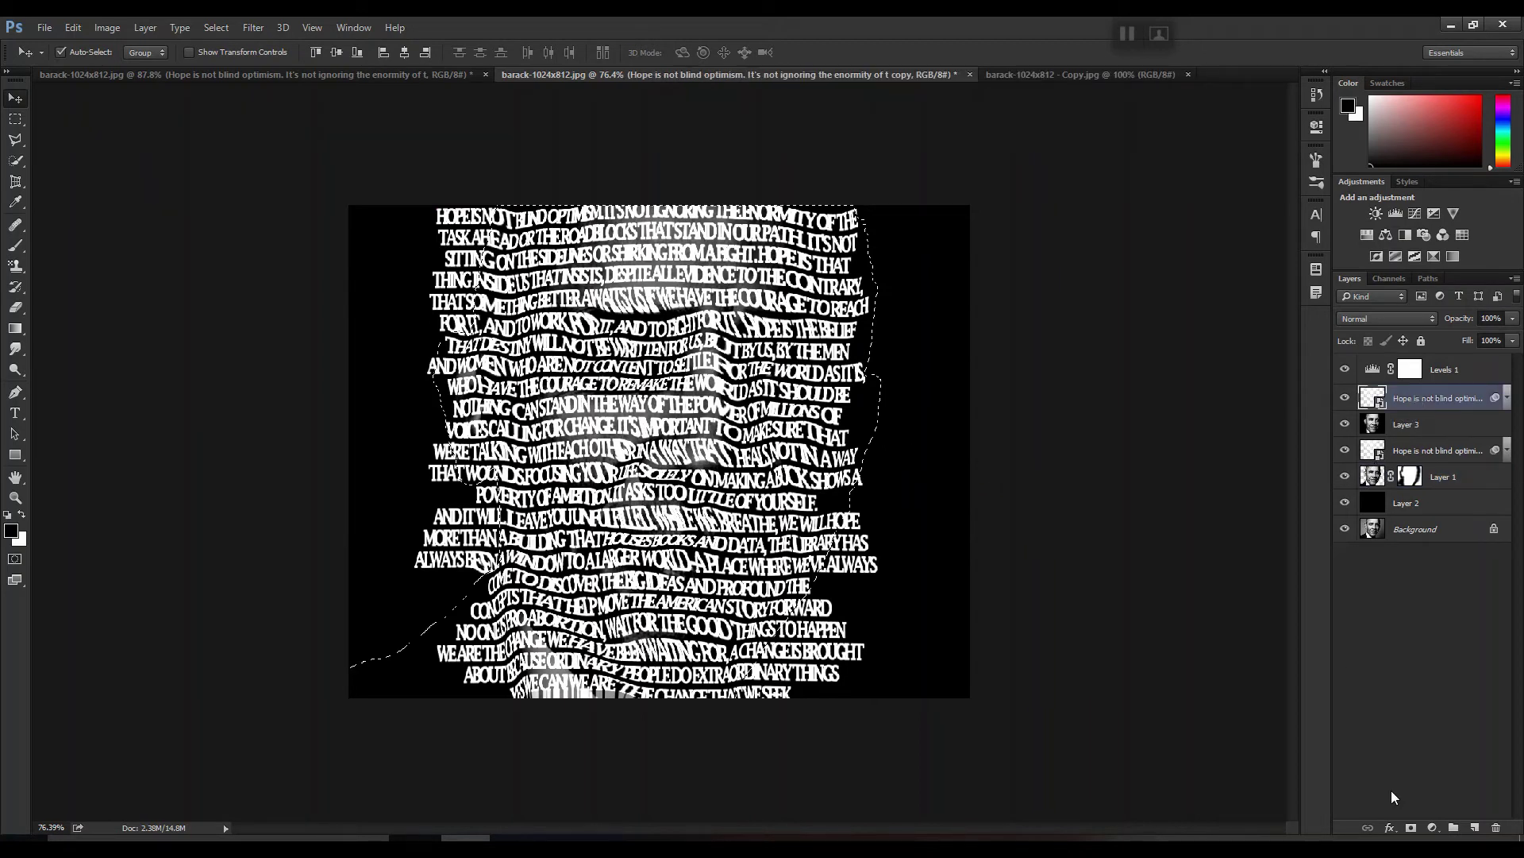
pyautogui.keyDown('alt'); pyautogui.click(1412, 828); pyautogui.keyUp('alt')
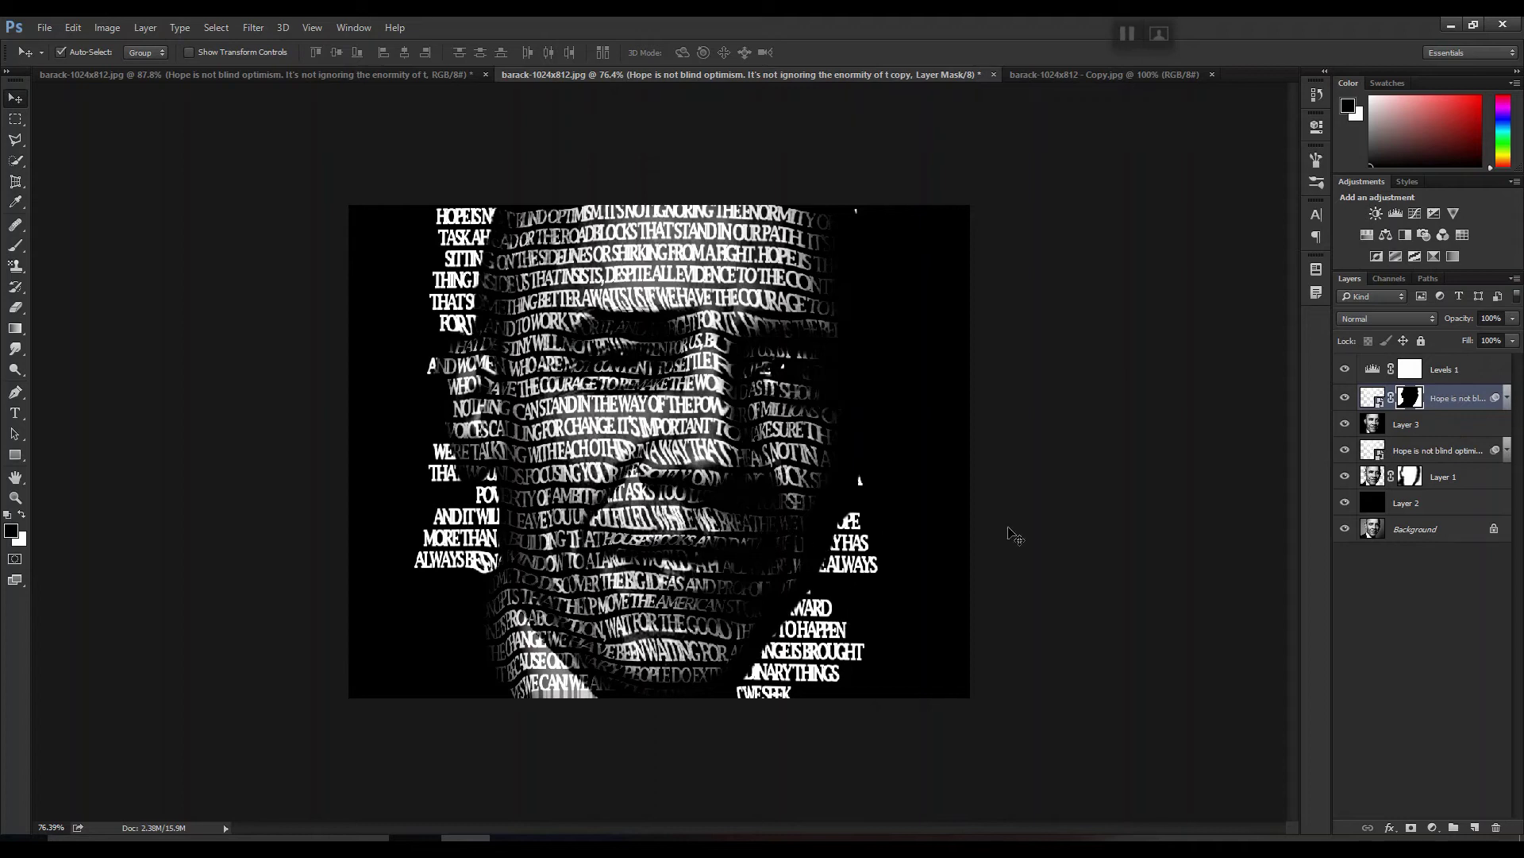
# Unlink the quote copy from its mask and lower the layer's opacity to 25%.
pyautogui.click(1368, 403)
pyautogui.moveTo(1489, 340); pyautogui.dragTo(1452, 336)
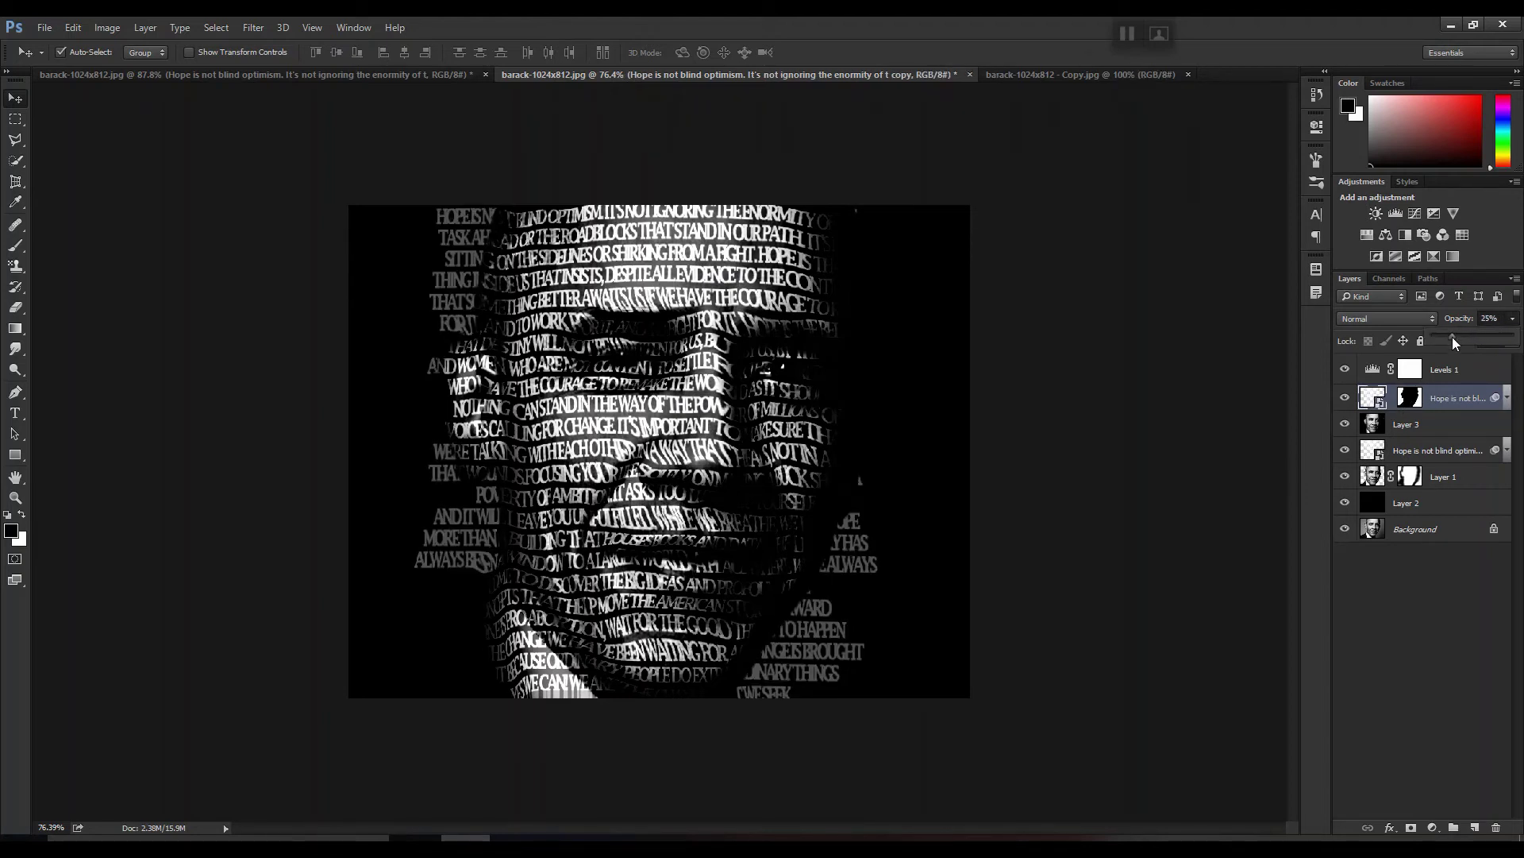
# Enlarge and reposition the quote copy to fill the background around the face, and lower its opacity to 11%.
pyautogui.hotkey('ctrl', 't')
pyautogui.moveTo(876, 205); pyautogui.dragTo(1167, 265)
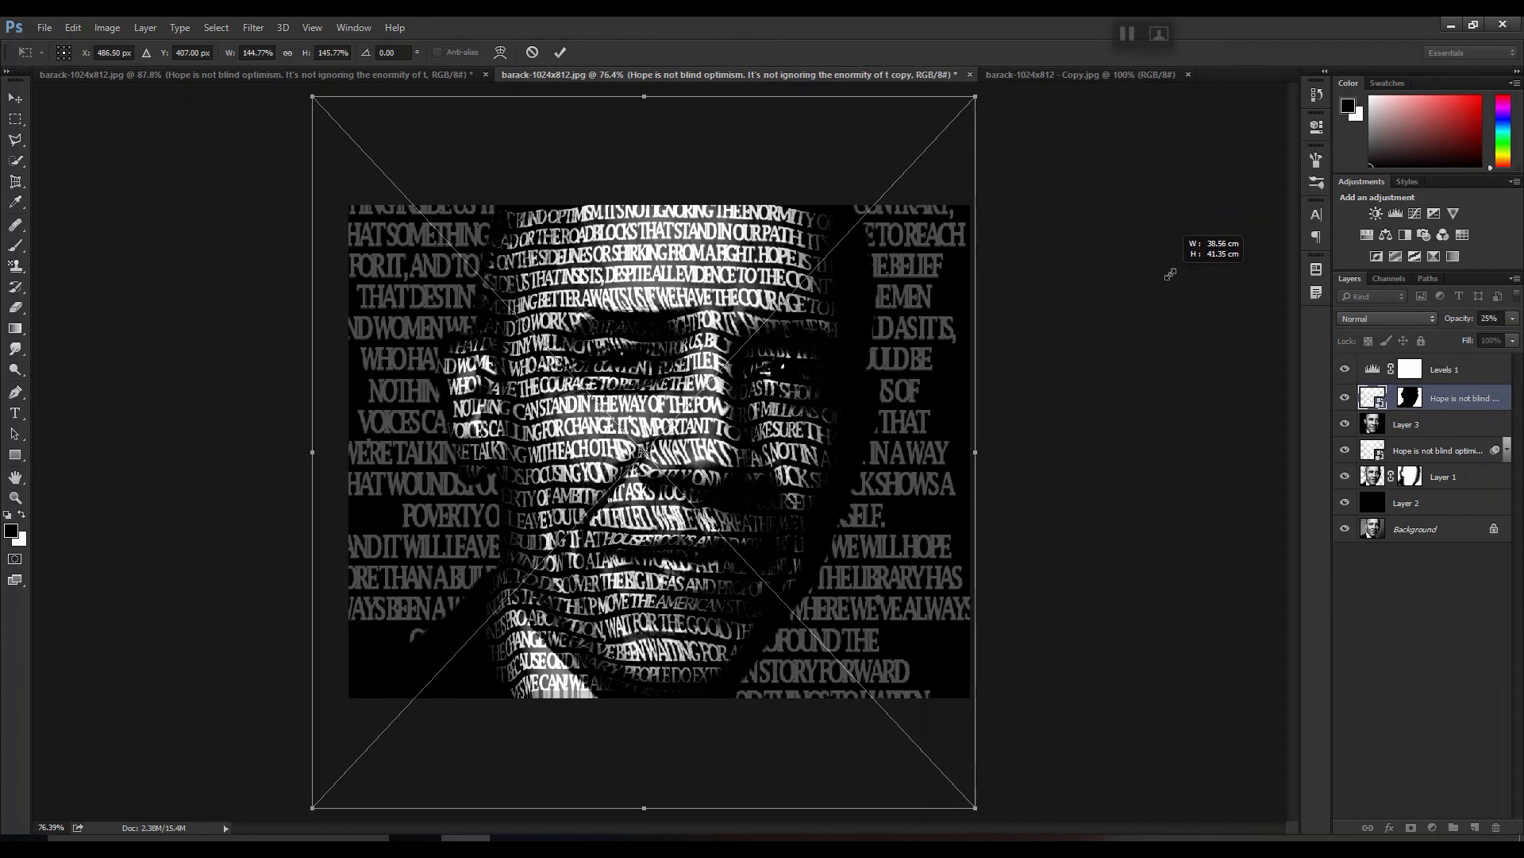
pyautogui.press('Return')
pyautogui.moveTo(993, 394); pyautogui.dragTo(937, 484)
pyautogui.hotkey('ctrl', 't')
pyautogui.moveTo(1027, 205)
pyautogui.mouseDown()
pyautogui.moveTo(1092, 205)
pyautogui.moveTo(1046, 203)
pyautogui.mouseUp()
pyautogui.press('Return')
pyautogui.scroll(-1, 719, 546)
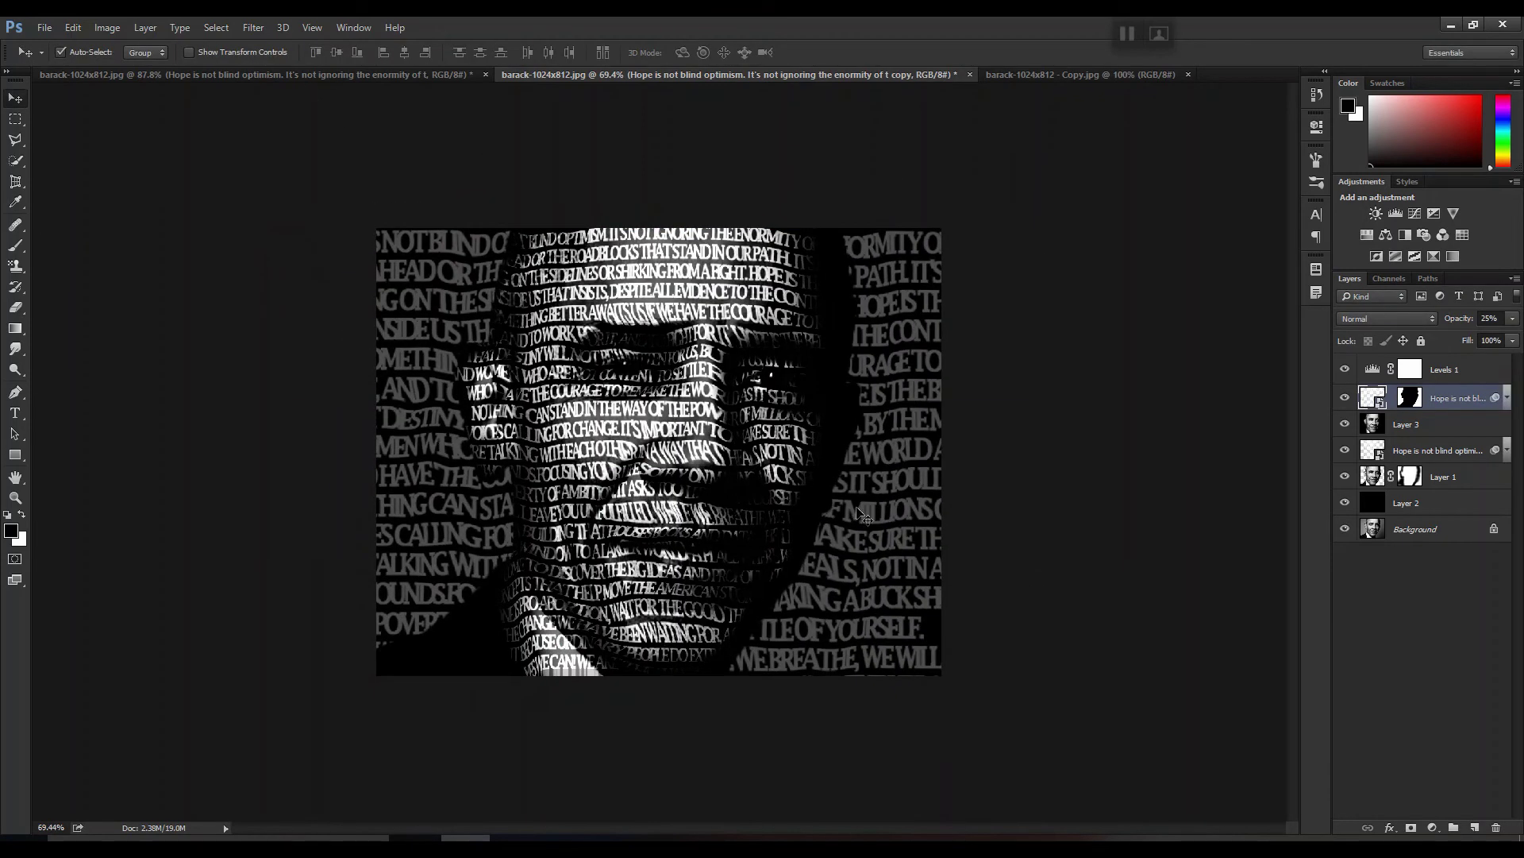
pyautogui.moveTo(1512, 318); pyautogui.dragTo(1441, 332)
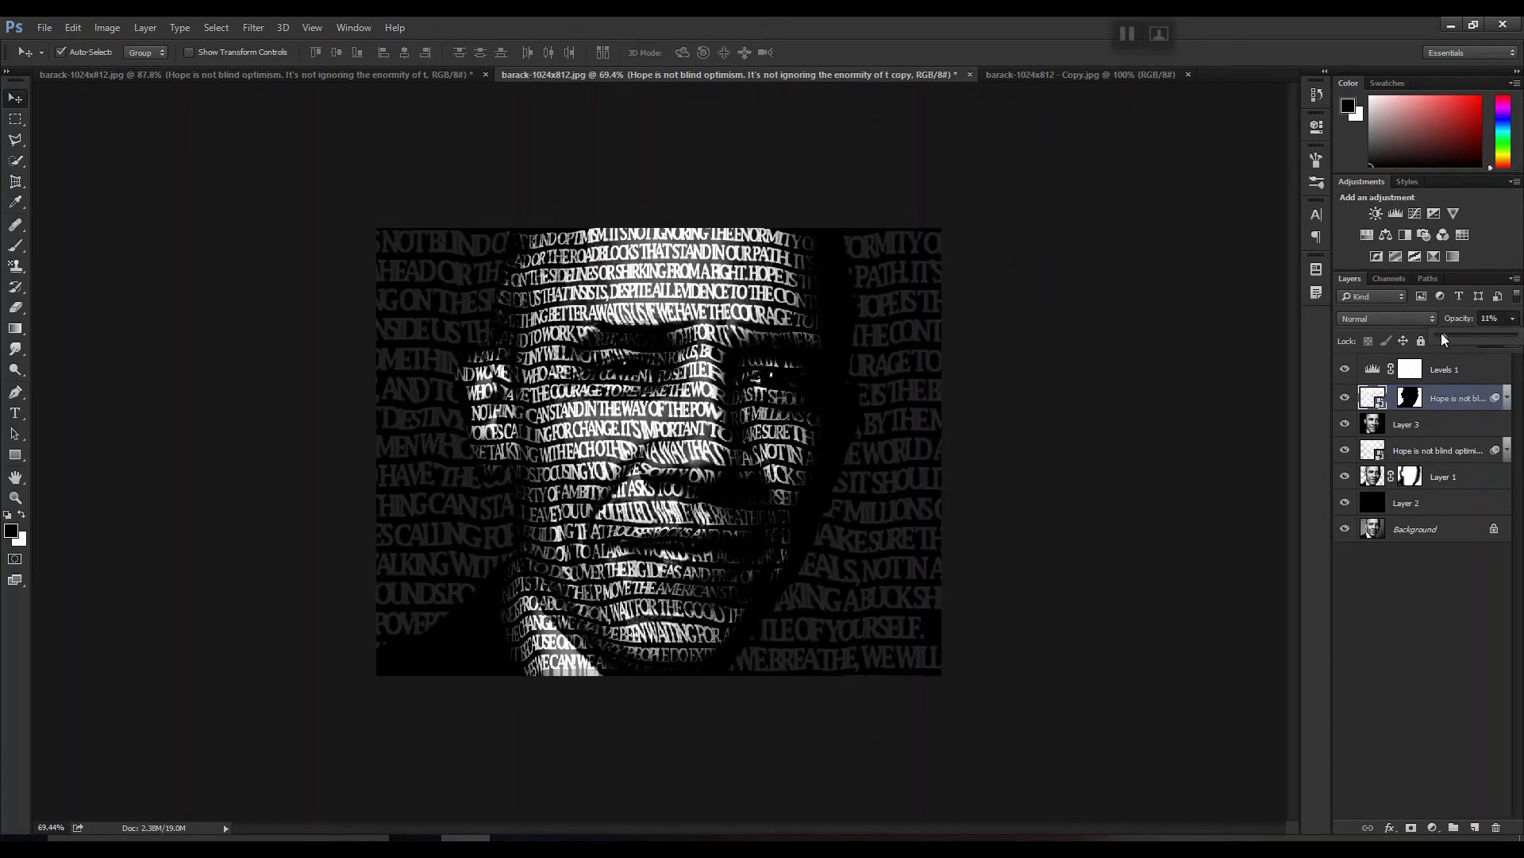
pyautogui.click(1385, 422)
pyautogui.hotkey('ctrl', 't')
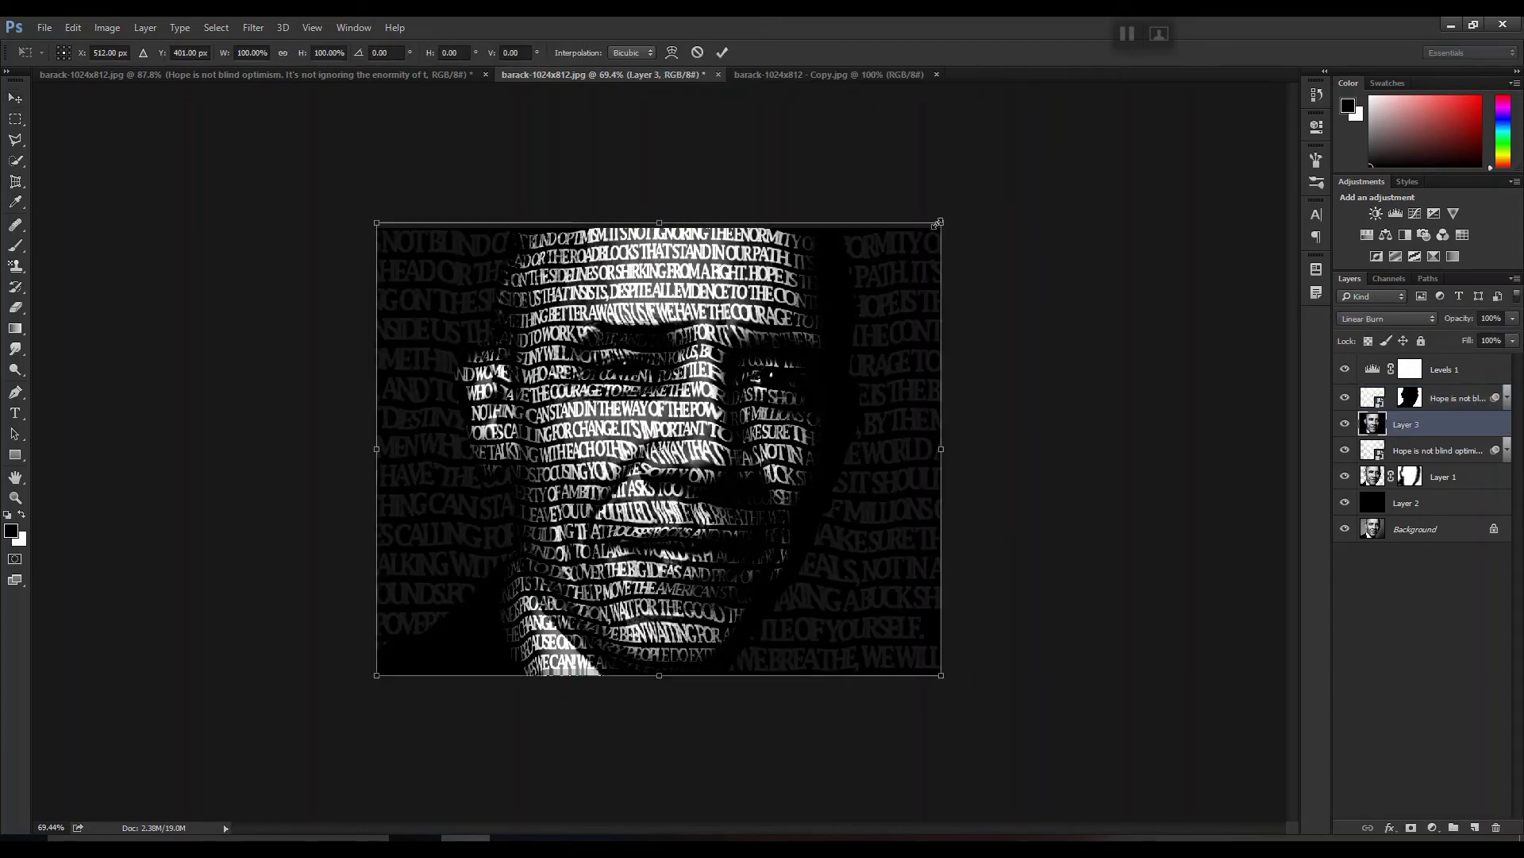
pyautogui.press('Escape')
# Scale the background quote copy down and lower its opacity to 7%.
pyautogui.click(1380, 402)
pyautogui.hotkey('ctrl', 't')
pyautogui.moveTo(1025, 227); pyautogui.dragTo(913, 326)
pyautogui.press('Return')
pyautogui.click(468, 388)
pyautogui.click(1369, 397)
pyautogui.hotkey('shift', 'Up')
pyautogui.hotkey('shift', 'Up')
pyautogui.hotkey('shift', 'Up')
pyautogui.hotkey('shift', 'Up')
pyautogui.hotkey('shift', 'Up')
pyautogui.hotkey('shift', 'Up')
pyautogui.hotkey('shift', 'Up')
pyautogui.hotkey('shift', 'Up')
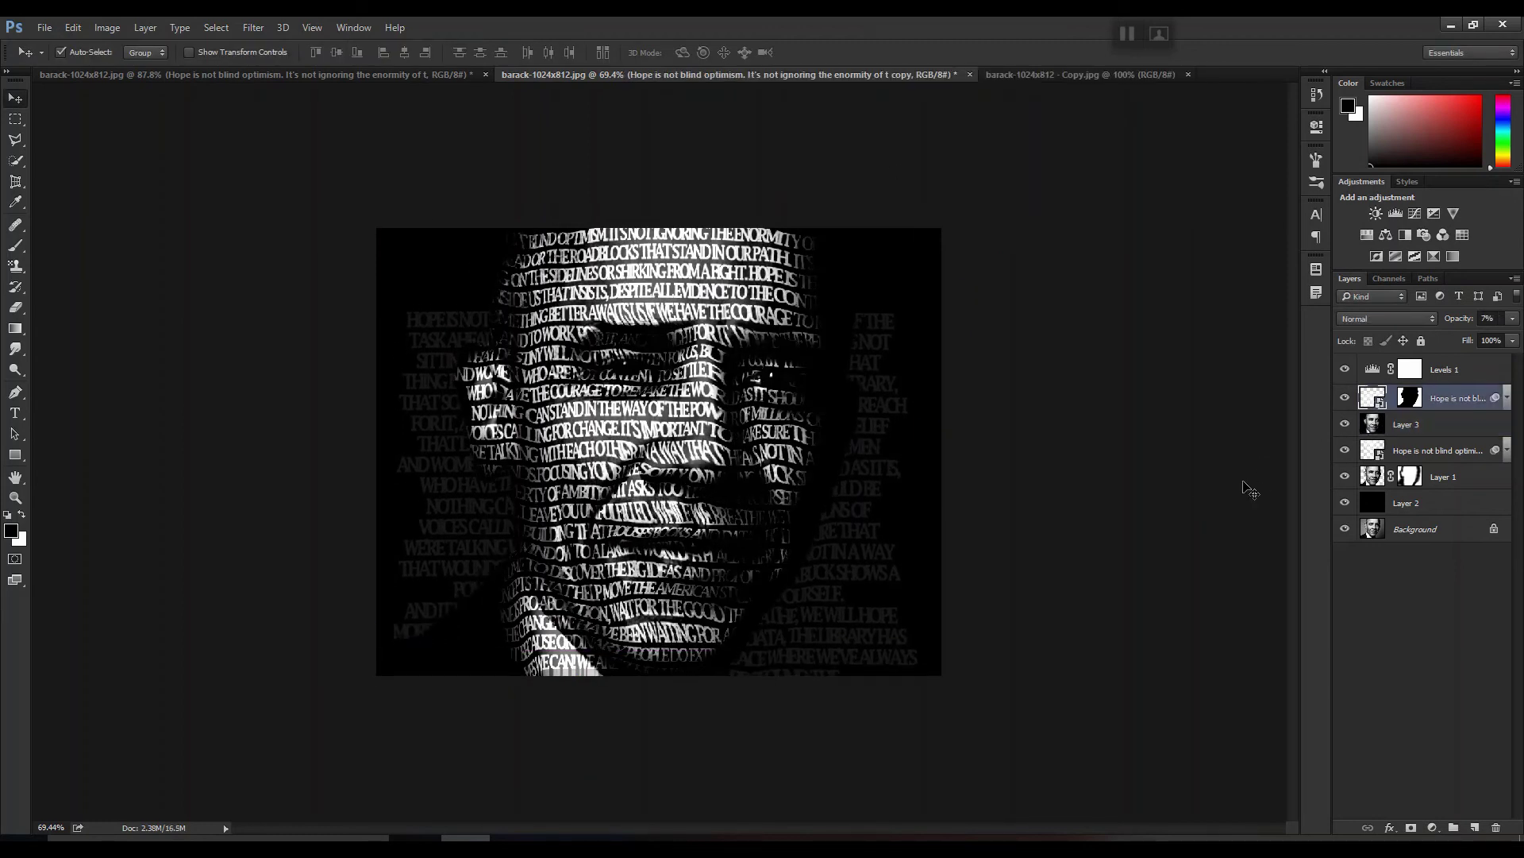
# Compare the portrait with Layer 3 and Layer 2 toggled off and on, and shift the background quote copy up and to the left.
pyautogui.click(1346, 425)
pyautogui.click(1346, 425)
pyautogui.click(1345, 501)
pyautogui.click(1345, 502)
pyautogui.scroll(8, 515, 375)
pyautogui.scroll(-3, 310, 318)
pyautogui.moveTo(312, 343); pyautogui.dragTo(274, 153)
pyautogui.scroll(-3, 278, 155)
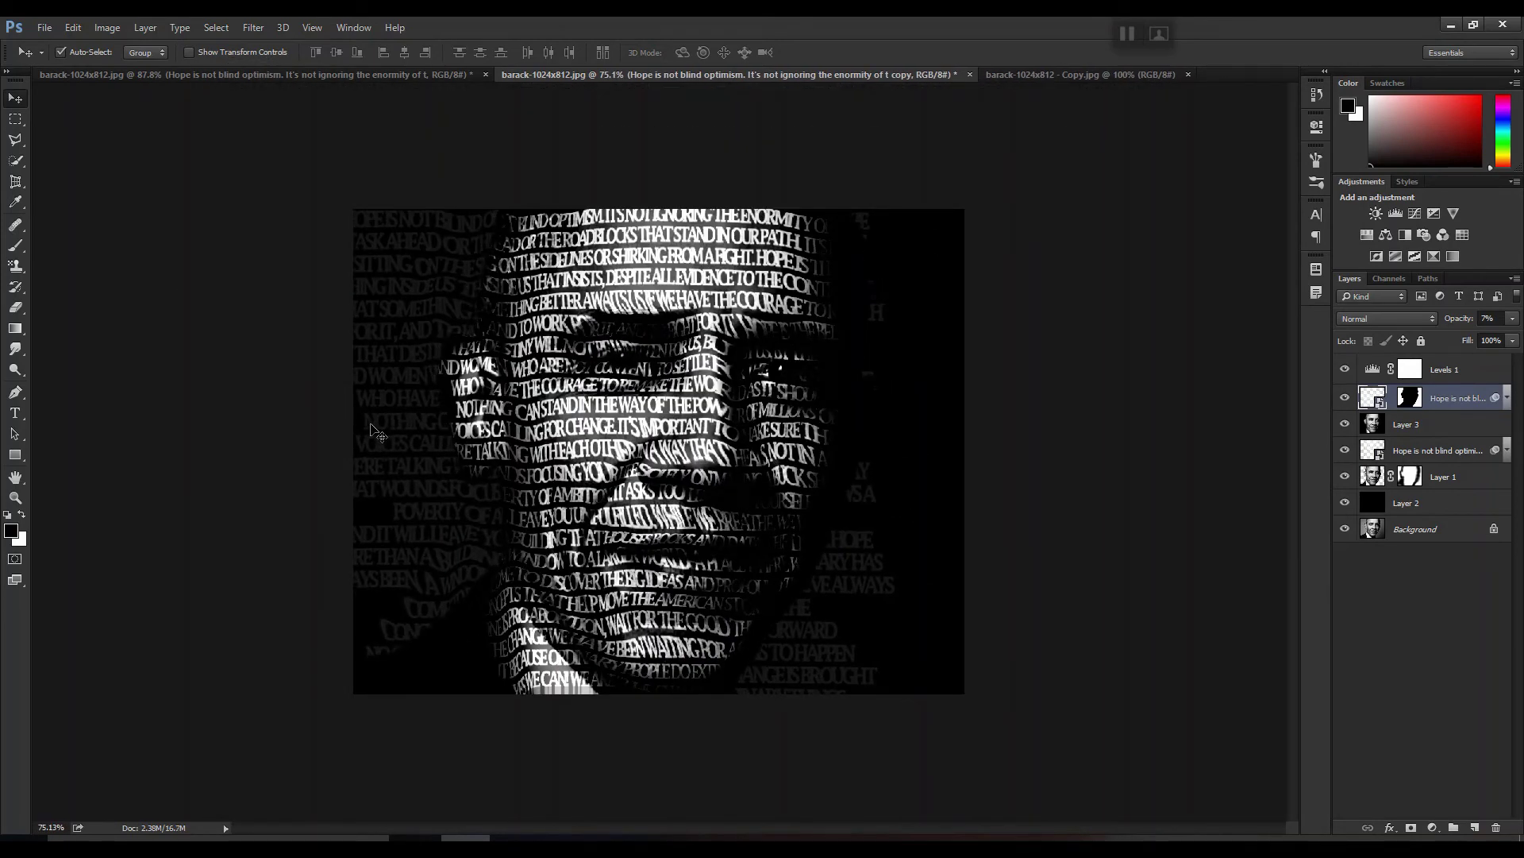
# Transform the background quote copy to make it slightly smaller.
pyautogui.hotkey('ctrl', 't')
pyautogui.moveTo(891, 713); pyautogui.dragTo(887, 712)
pyautogui.press('Return')
# Duplicate the masked background quote copy, move the duplicate to fill the dark area right of the face, and nudge it left.
pyautogui.moveTo(385, 242); pyautogui.dragTo(597, 233)
pyautogui.hotkey('ctrl', 'z')
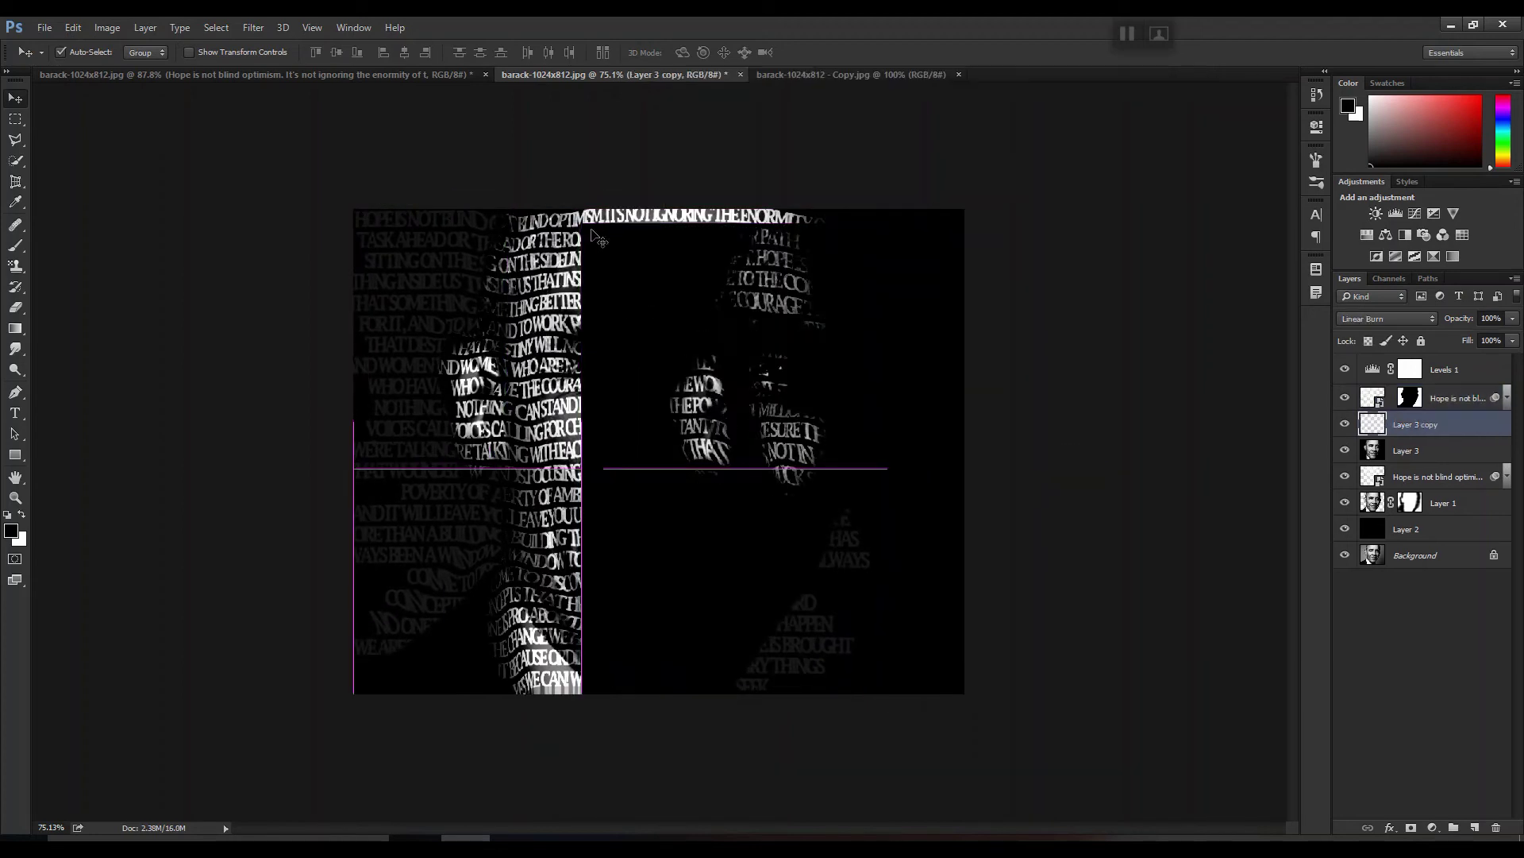
pyautogui.moveTo(383, 223); pyautogui.dragTo(827, 229)
pyautogui.moveTo(918, 622); pyautogui.dragTo(983, 587)
pyautogui.hotkey('shift', 'Left')
pyautogui.hotkey('shift', 'Left')
pyautogui.hotkey('shift', 'Left')
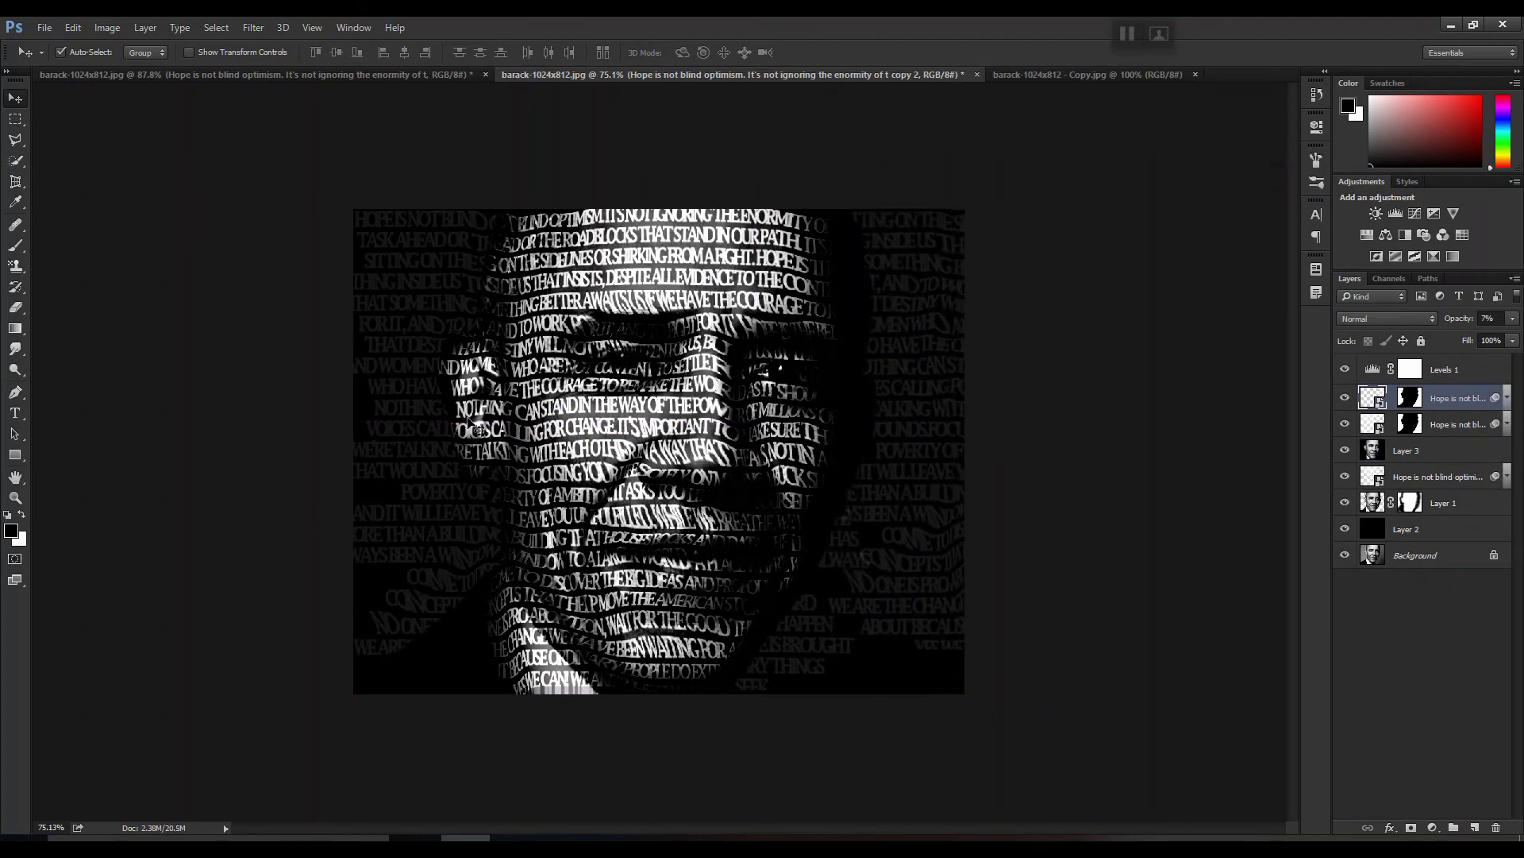
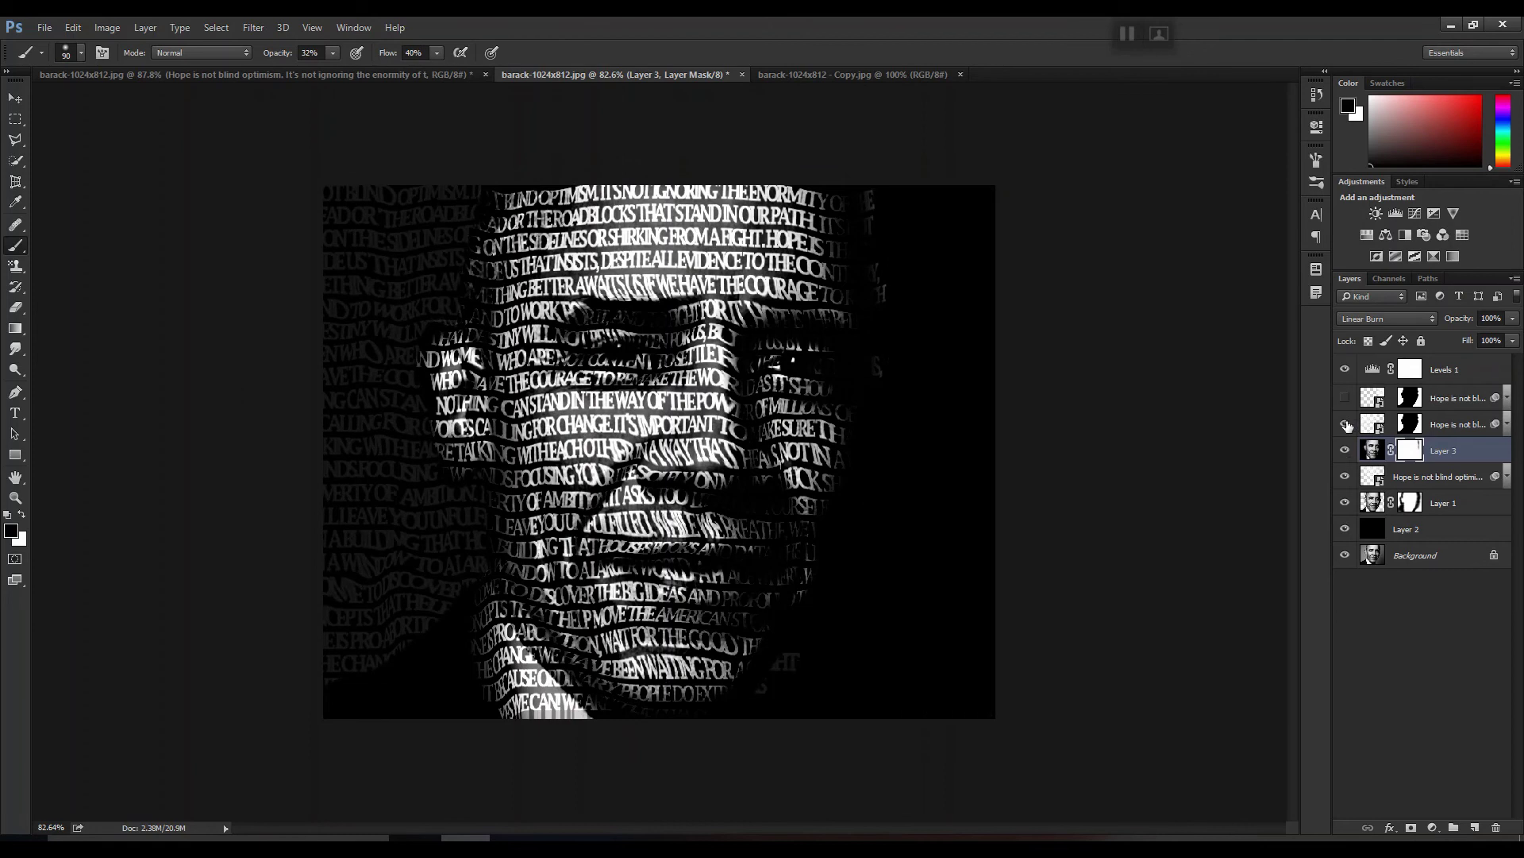
# Compare the portrait with the background quote copies and Layer 3 hidden and shown.
pyautogui.click(1345, 450)
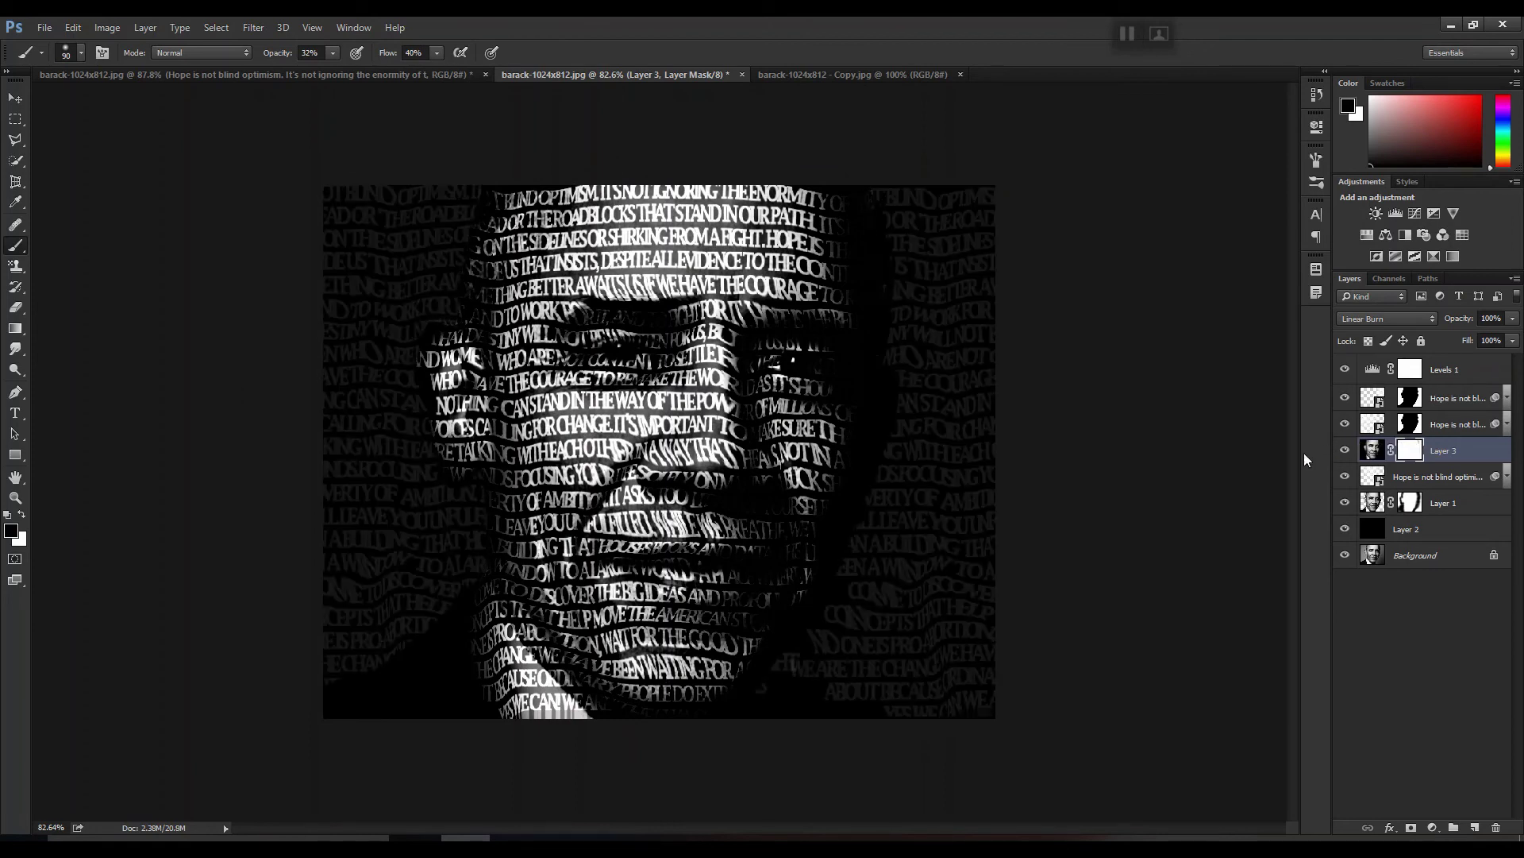
pyautogui.press('v')
pyautogui.moveTo(1345, 397); pyautogui.dragTo(1347, 456)
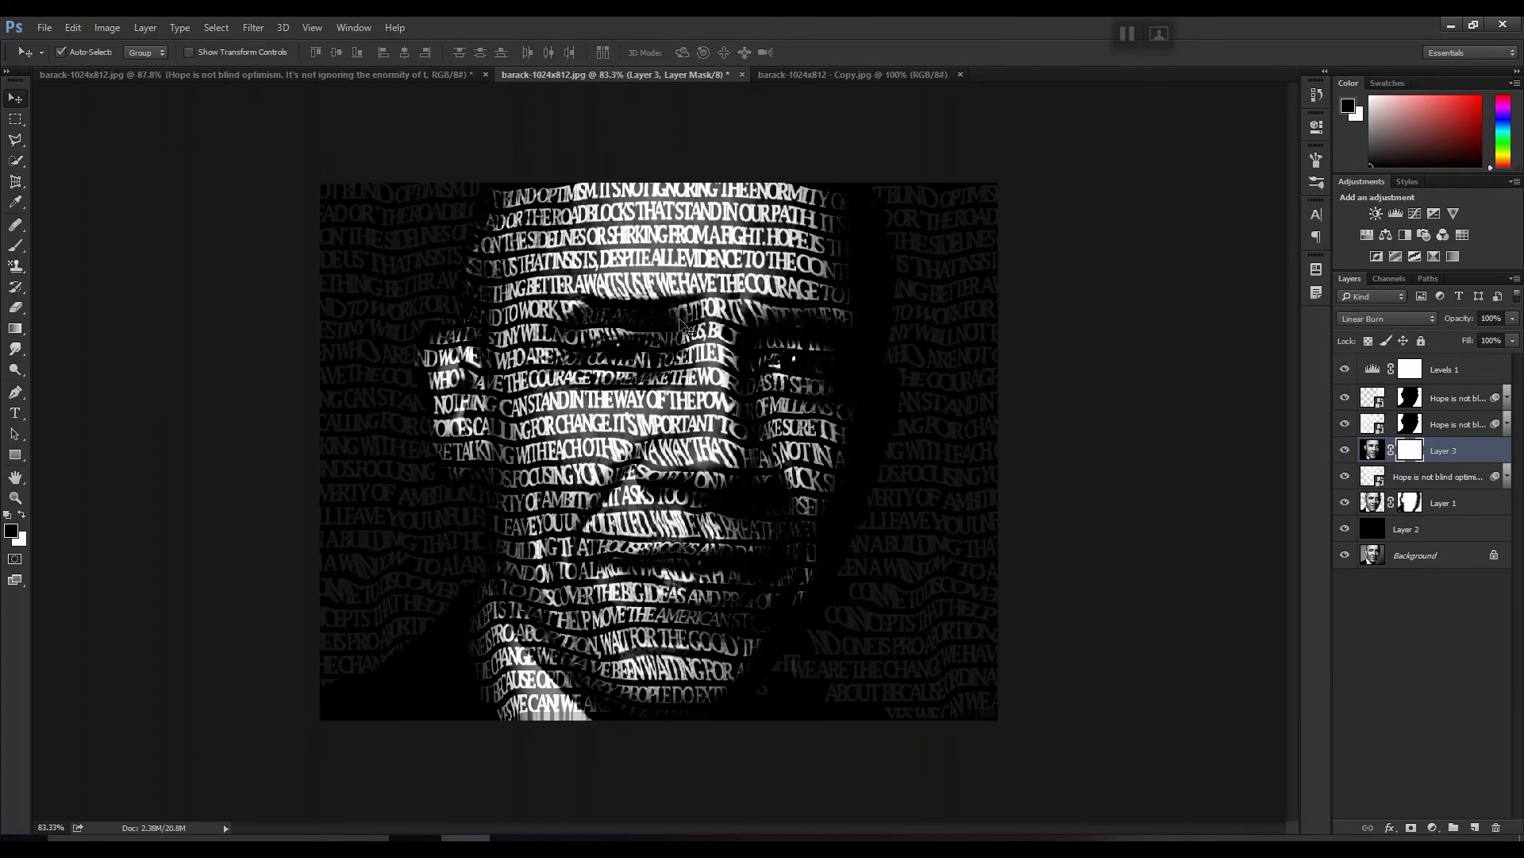
pyautogui.scroll(2, 411, 392)
pyautogui.press('b')
pyautogui.moveTo(347, 357)
pyautogui.mouseDown()
pyautogui.moveTo(381, 307)
pyautogui.moveTo(374, 445)
pyautogui.mouseUp()
pyautogui.scroll(-2, 238, 437)
pyautogui.hotkey('ctrl', 'alt', 'z')
pyautogui.hotkey('ctrl', 'alt', 'z')
pyautogui.hotkey('ctrl', 'alt', 'z')
pyautogui.hotkey('ctrl', 'alt', 'z')
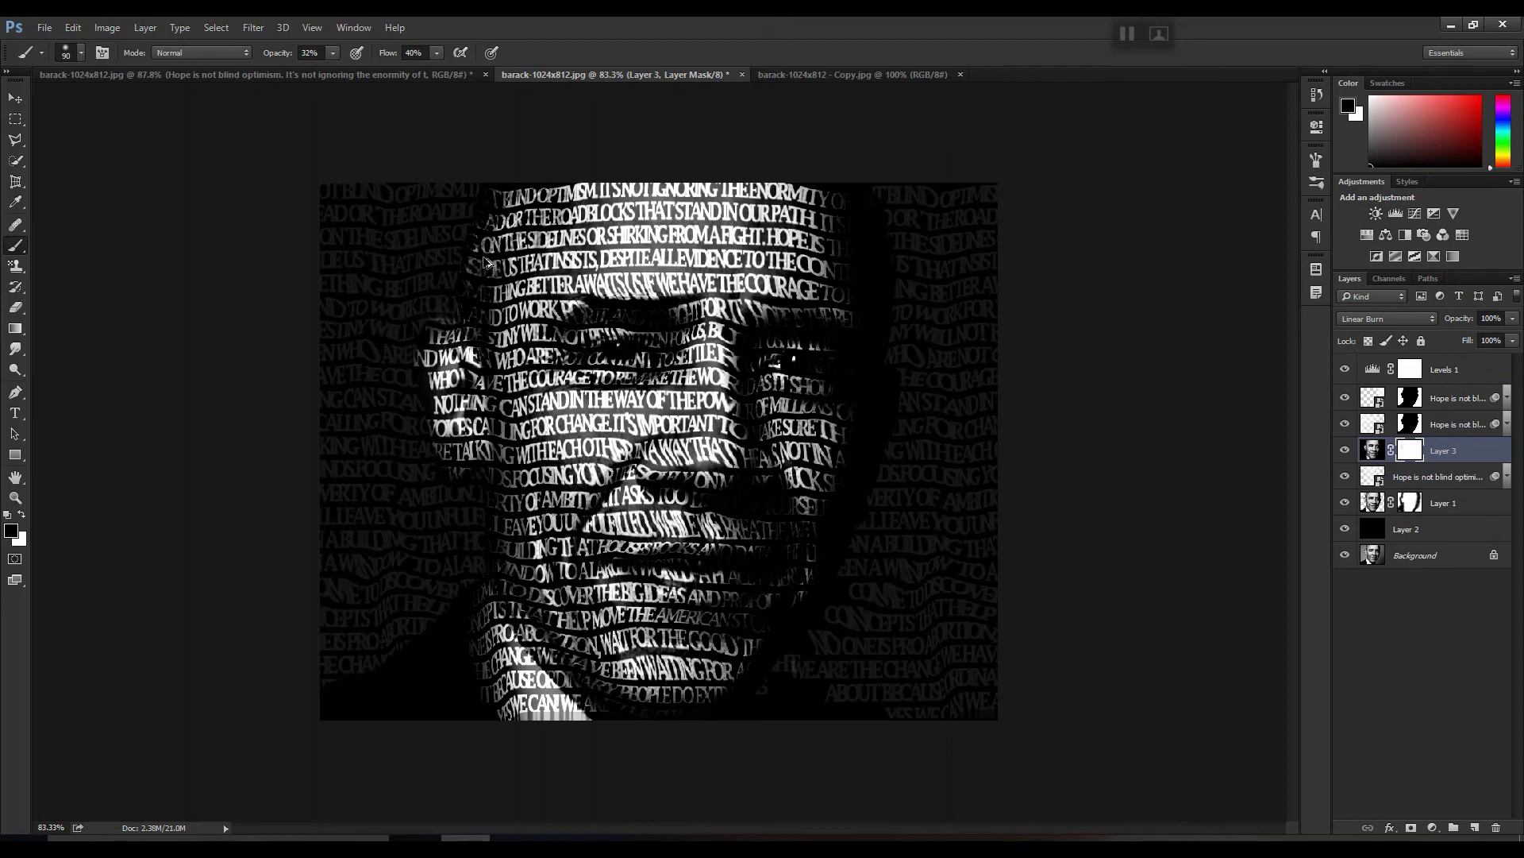
# Set the brush opacity to 6% and its flow to 15%.
pyautogui.press('0')
pyautogui.press('6')
pyautogui.hotkey('shift', '1')
pyautogui.hotkey('shift', '5')
pyautogui.scroll(-4, 481, 346)
pyautogui.scroll(4, 500, 403)
# Paint over the ear on Layer 3's image, not its mask, with a near-black brush at 43% opacity and 49% flow.
pyautogui.click(1372, 450)
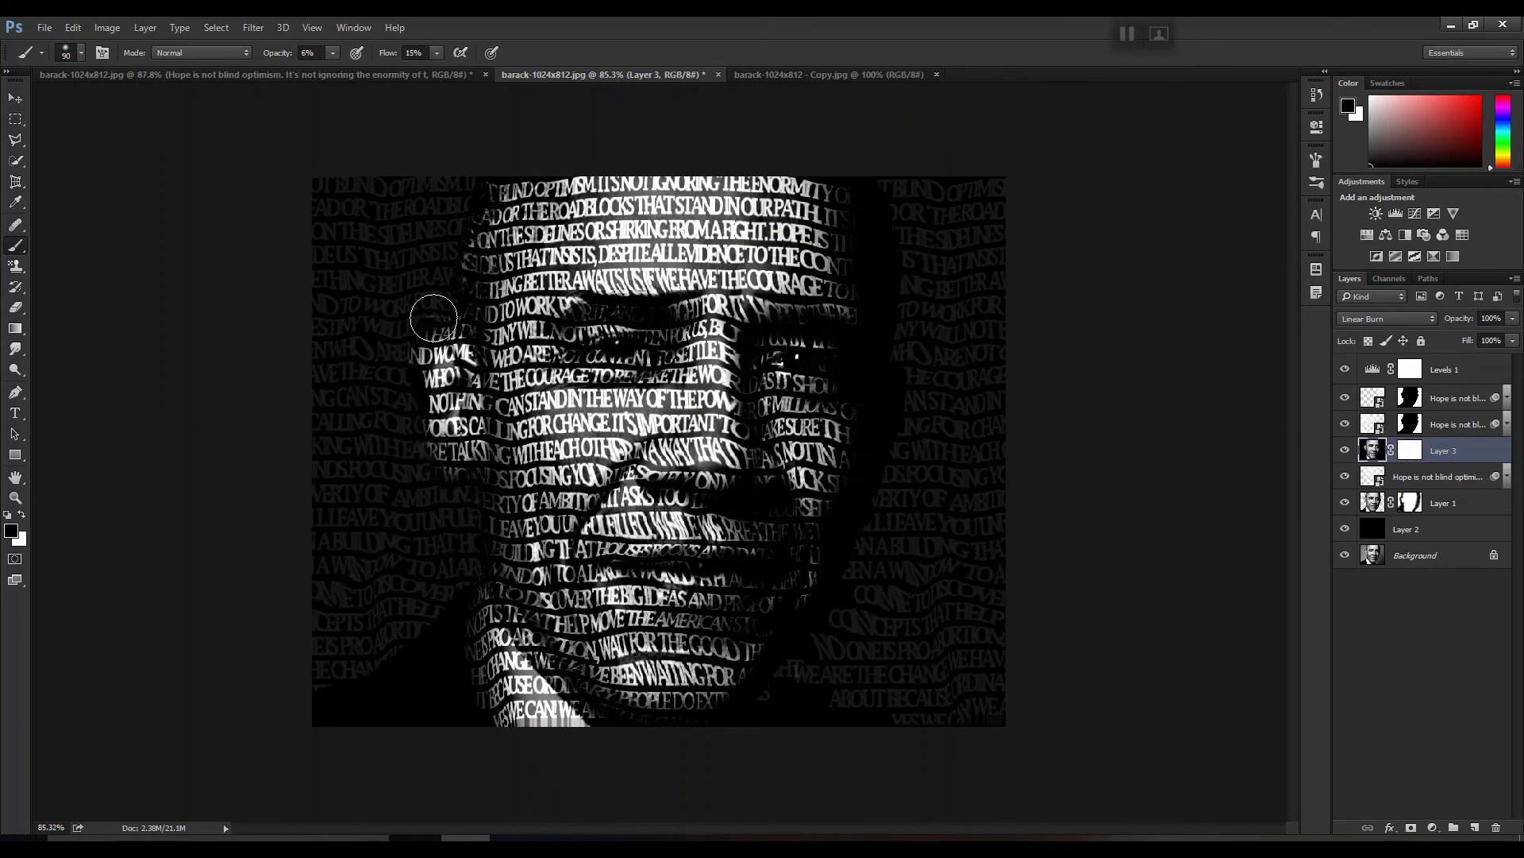
pyautogui.click(11, 531)
pyautogui.click(1077, 559)
pyautogui.press('Return')
pyautogui.press('4')
pyautogui.press('3')
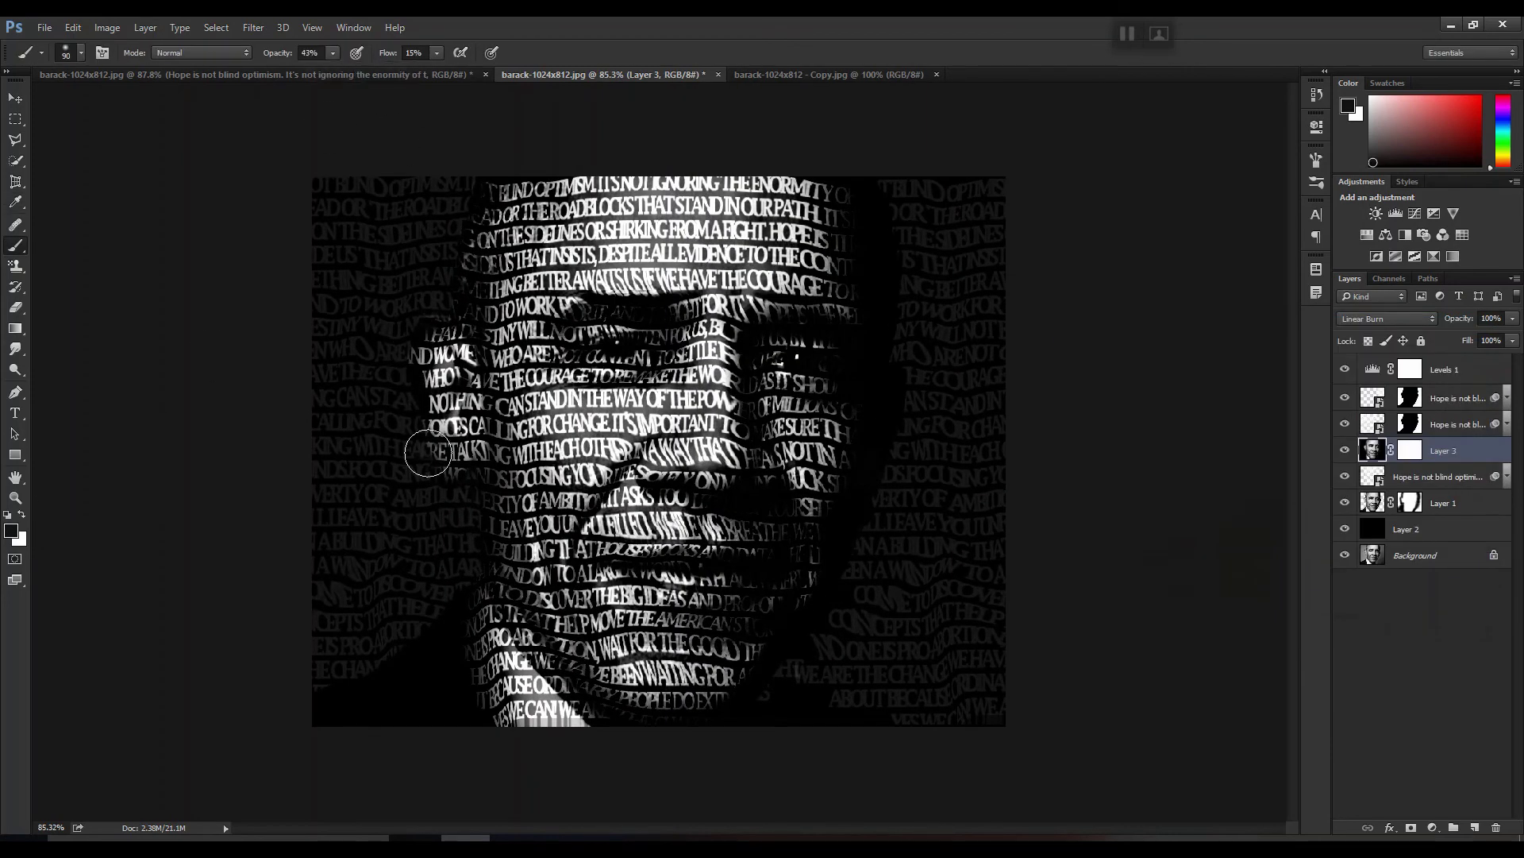
pyautogui.moveTo(467, 71); pyautogui.dragTo(465, 71)
pyautogui.moveTo(437, 366)
pyautogui.mouseDown()
pyautogui.moveTo(441, 340)
pyautogui.moveTo(462, 437)
pyautogui.mouseUp()
pyautogui.scroll(-3, 477, 391)
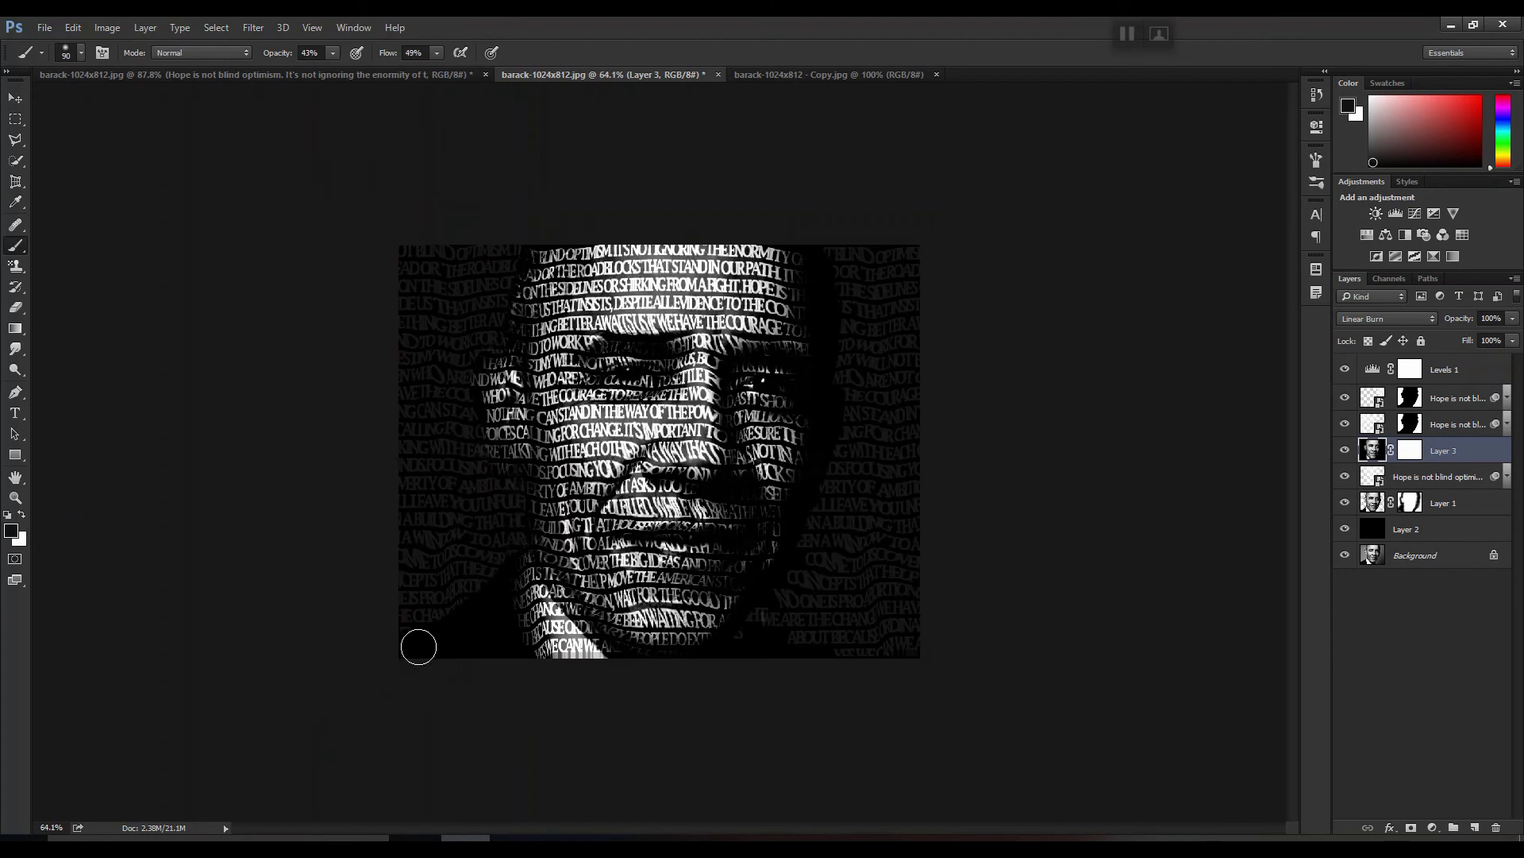
pyautogui.scroll(1, 433, 644)
pyautogui.scroll(-1, 424, 672)
pyautogui.press('v')
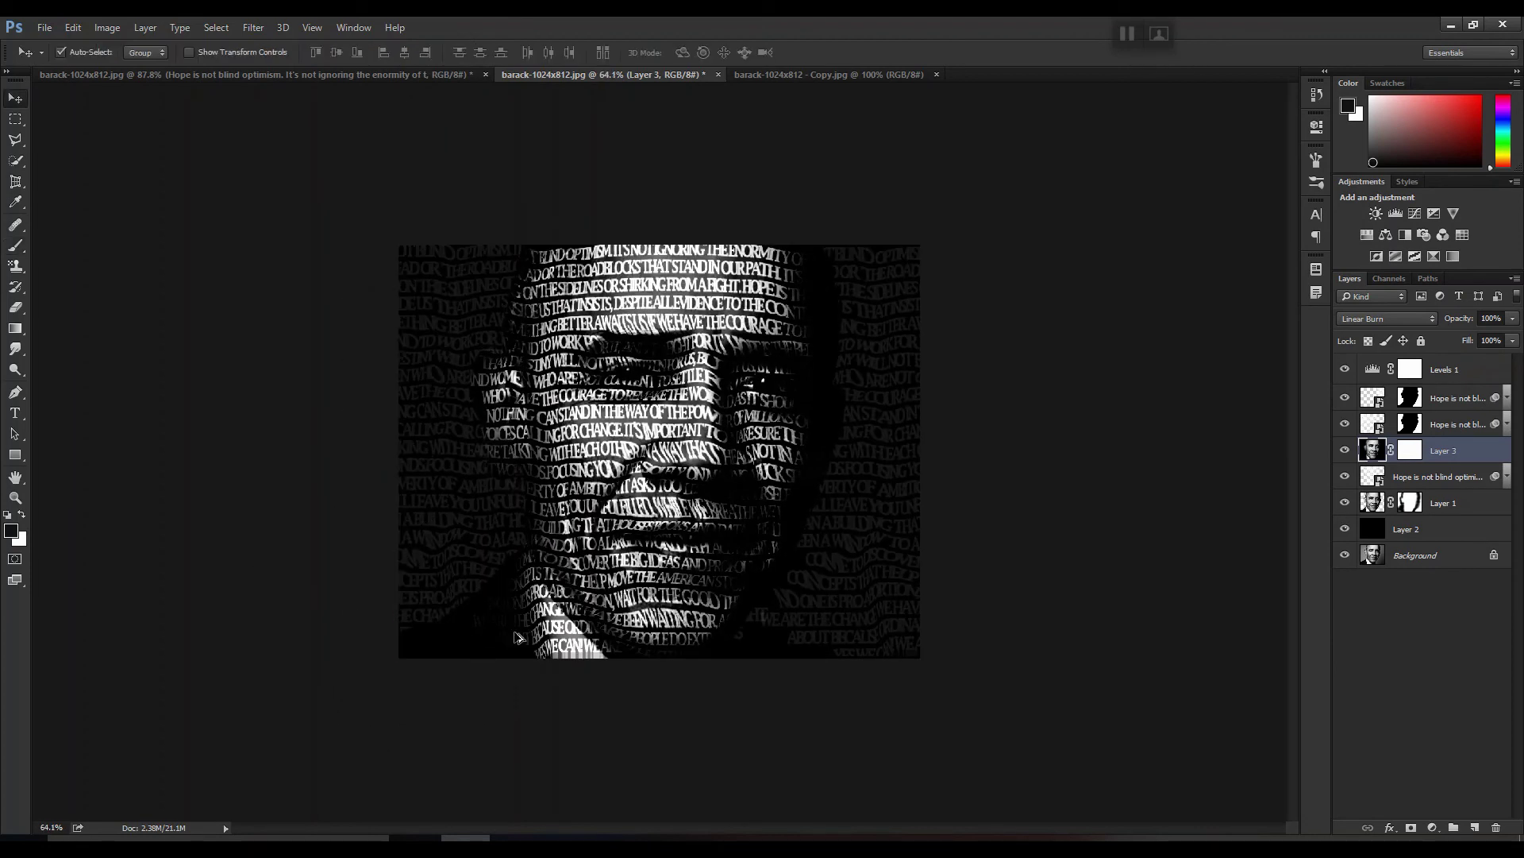
pyautogui.scroll(-3, 296, 608)
pyautogui.scroll(6, 296, 608)
pyautogui.scroll(-1, 740, 368)
pyautogui.scroll(1, 740, 368)
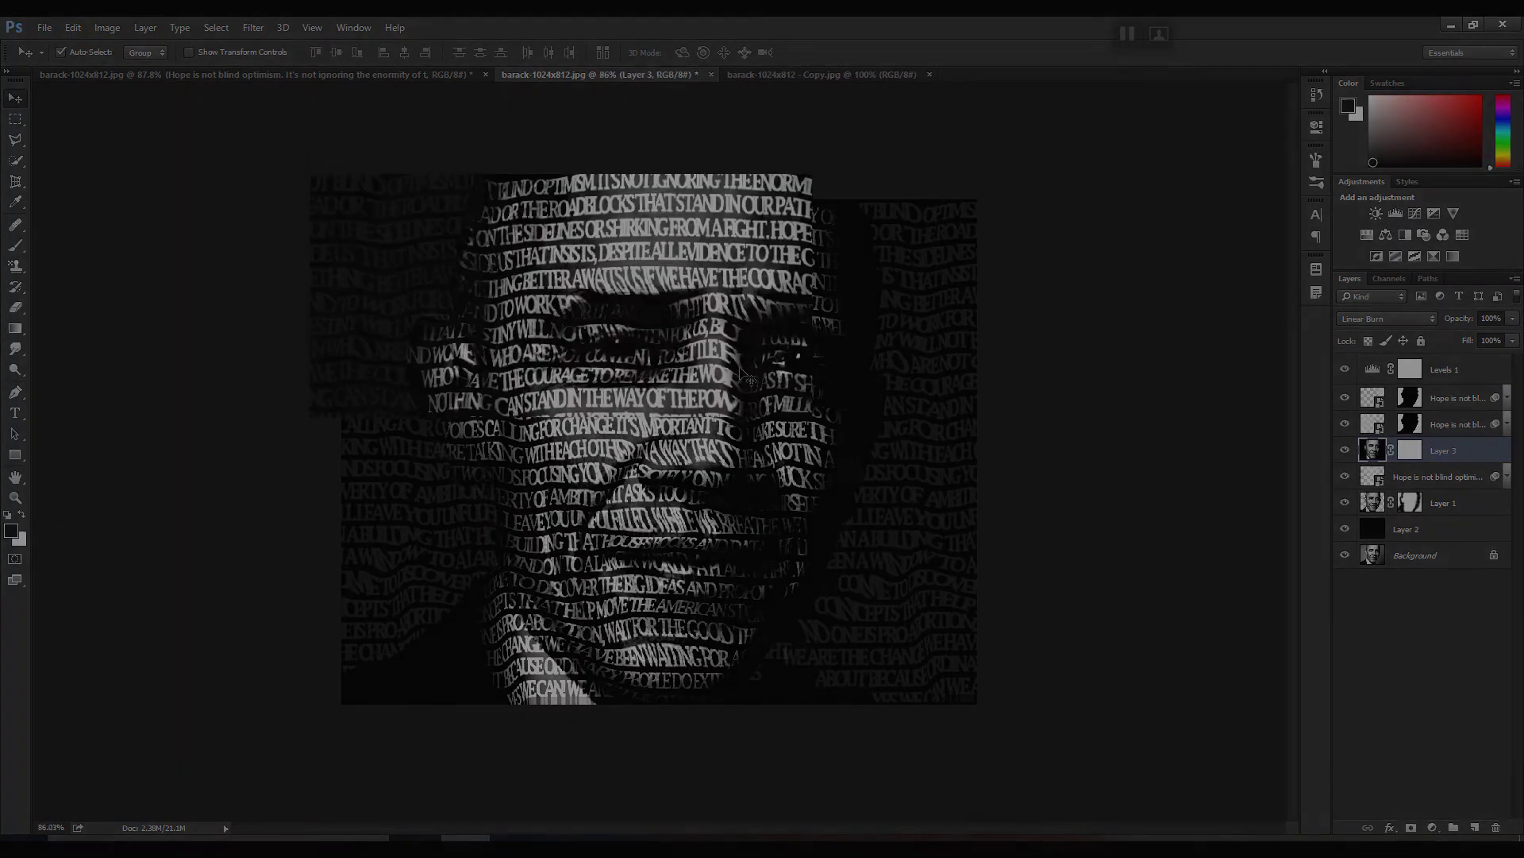